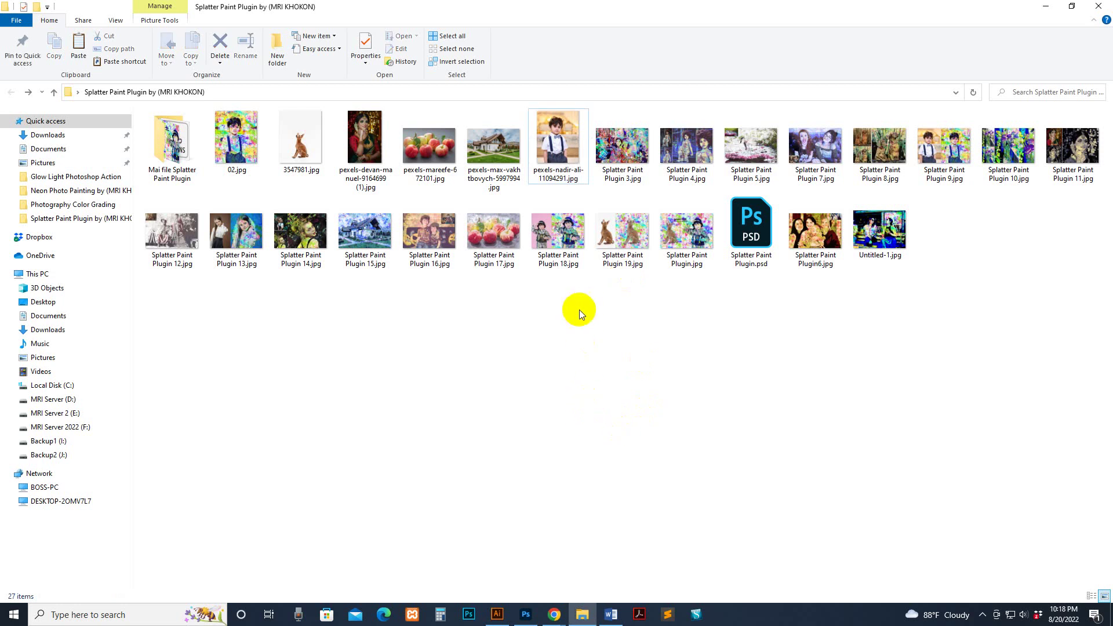
Select Splatter Paint Plugin 3.jpg in the Splatter Paint Plugin folder
left_click(632, 154)
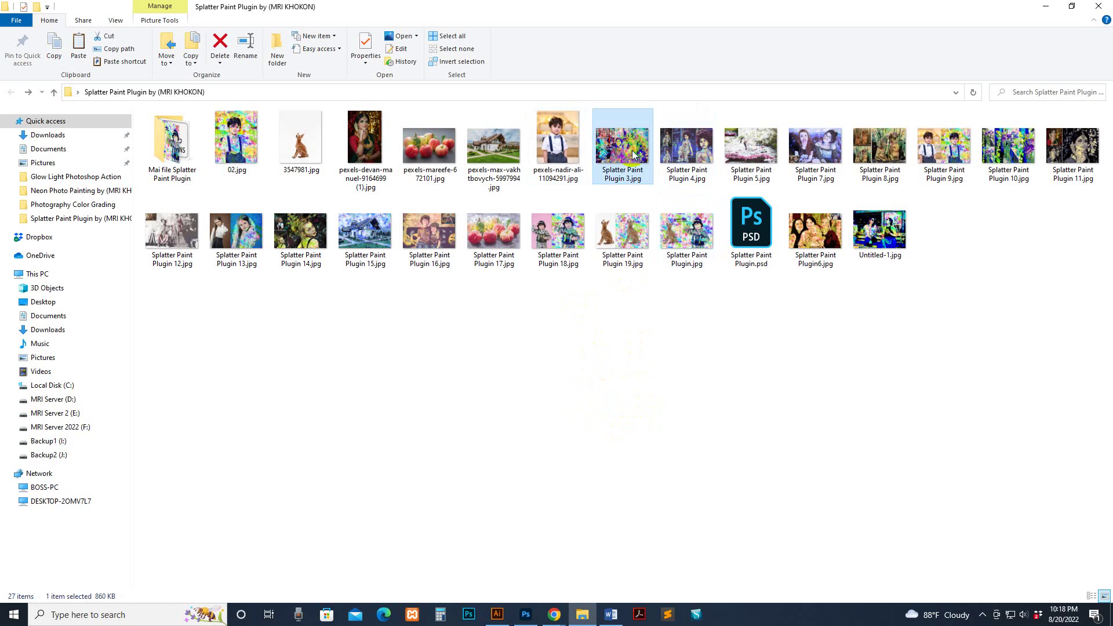
Open Splatter Paint Plugin 3.jpg in Photos and browse forward past the dogs, boy and flower vase artworks
double_click(632, 148)
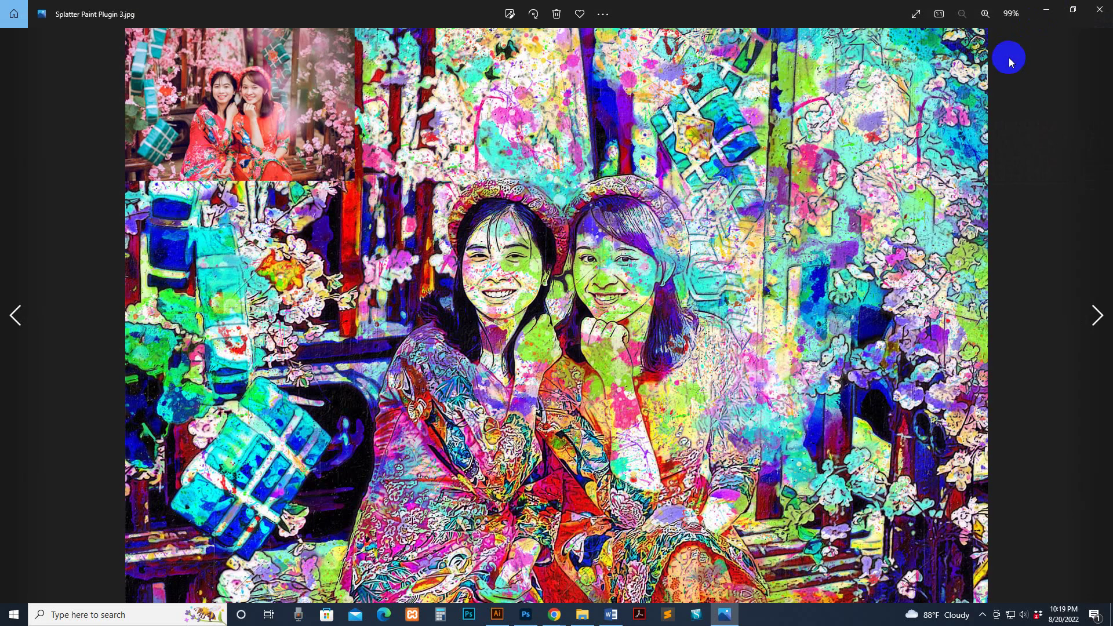
key("Right")
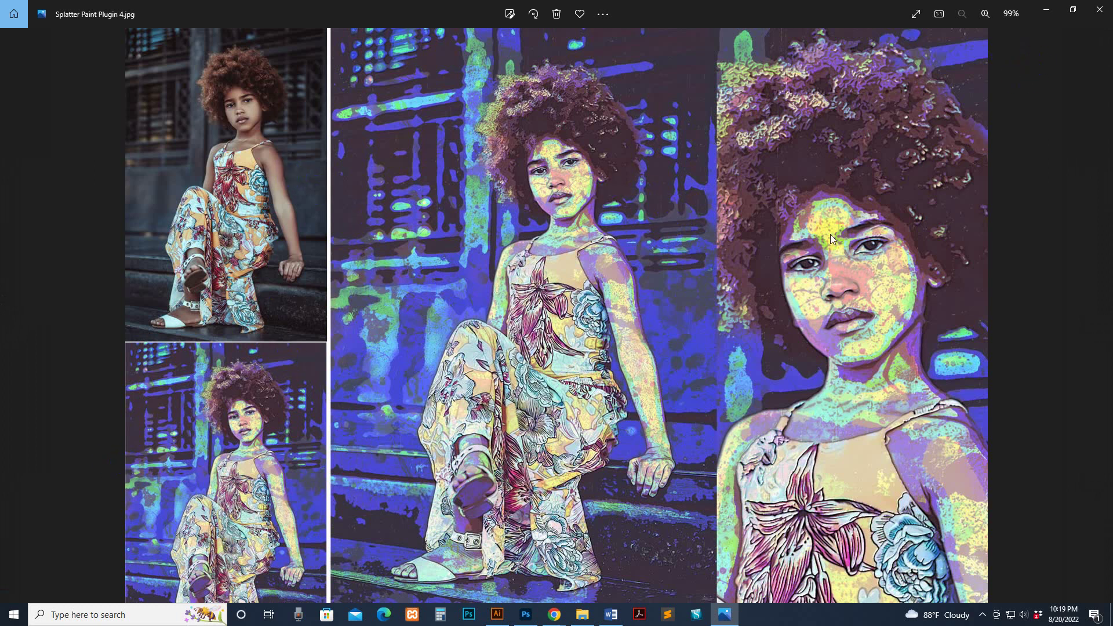
key("Right")
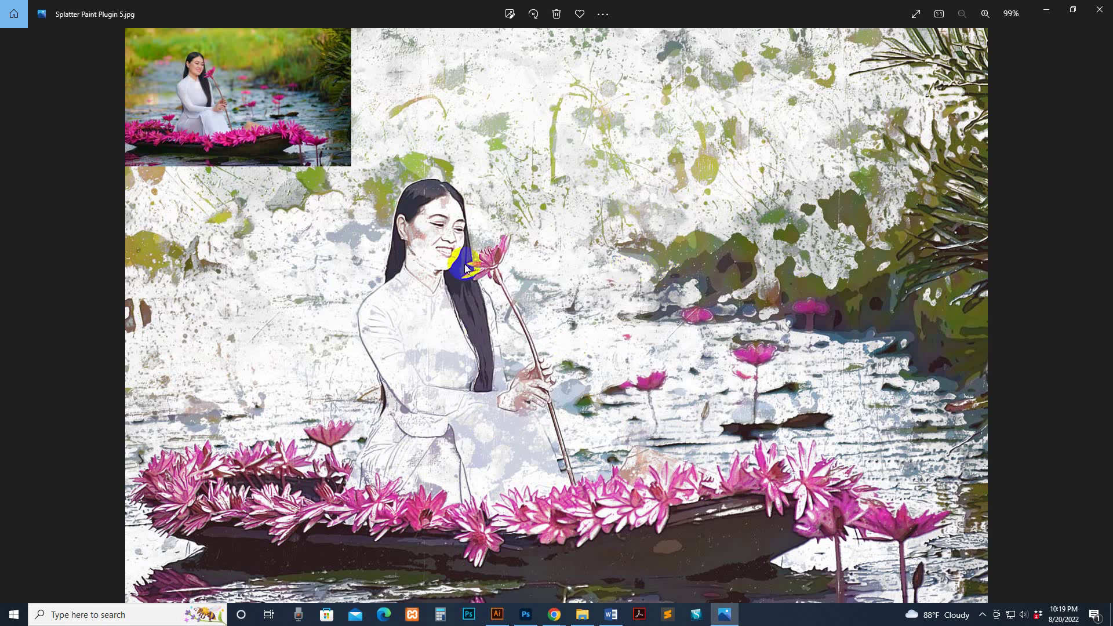
key("Right")
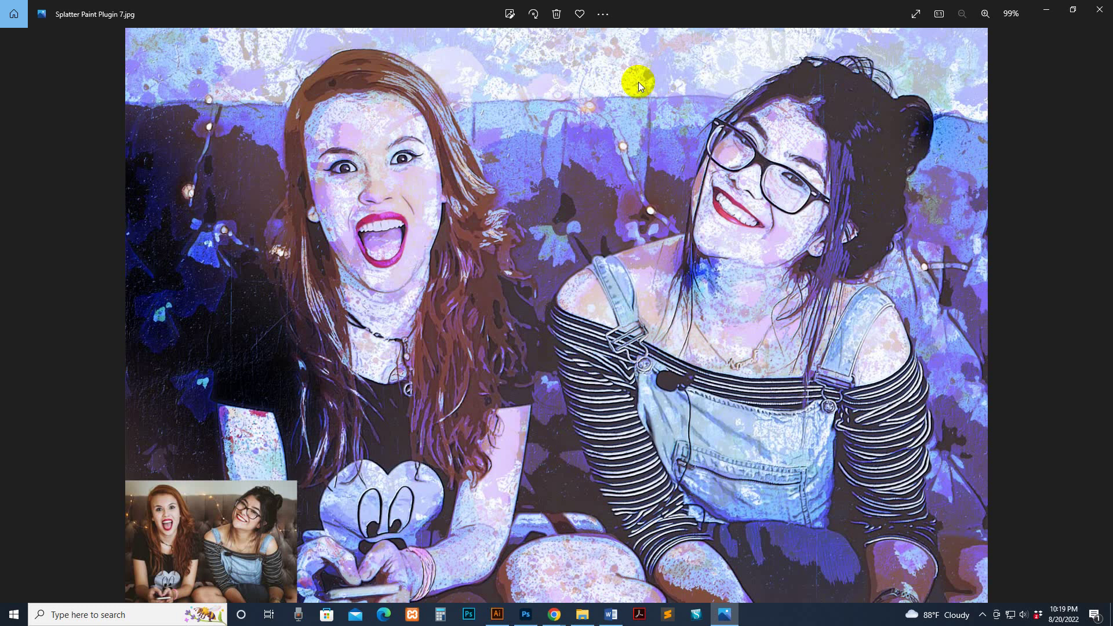
key("Right")
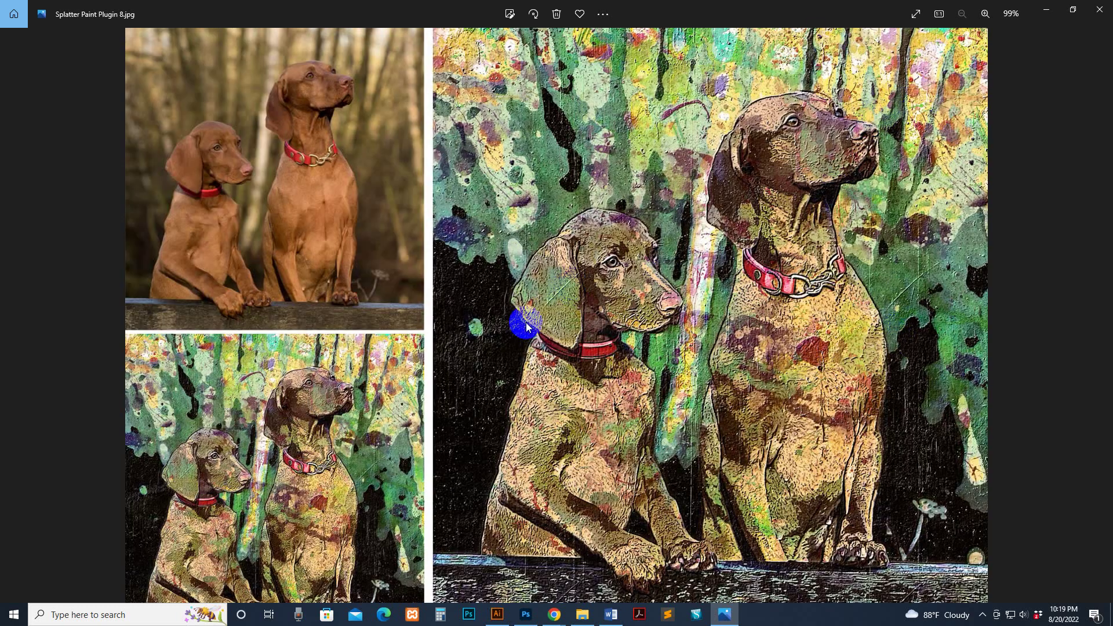
key("Right")
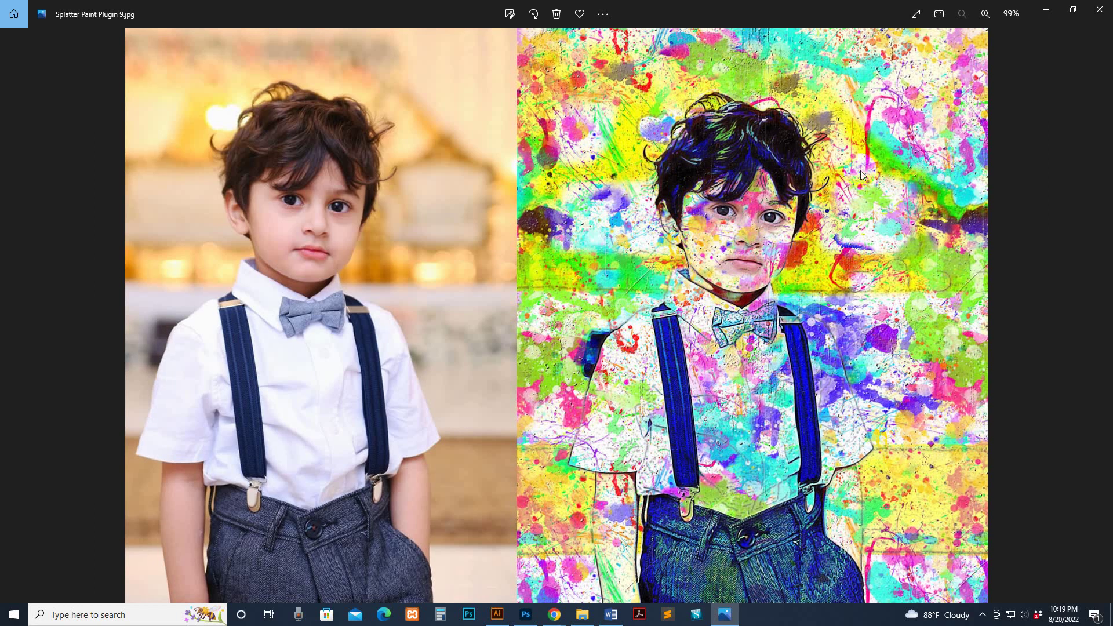
key("Right")
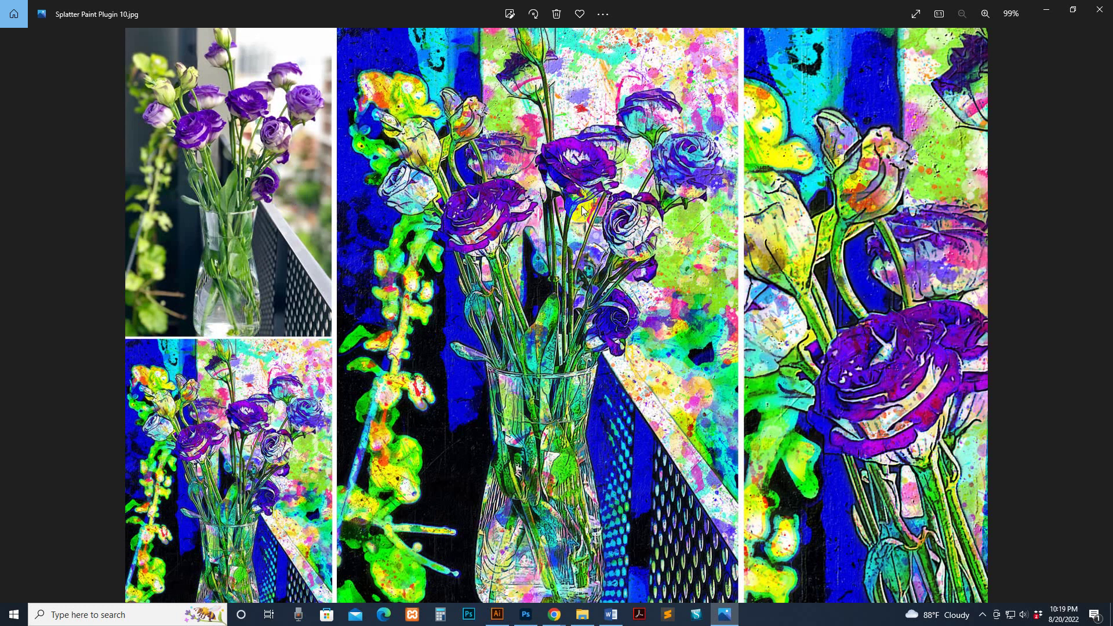
key("Right")
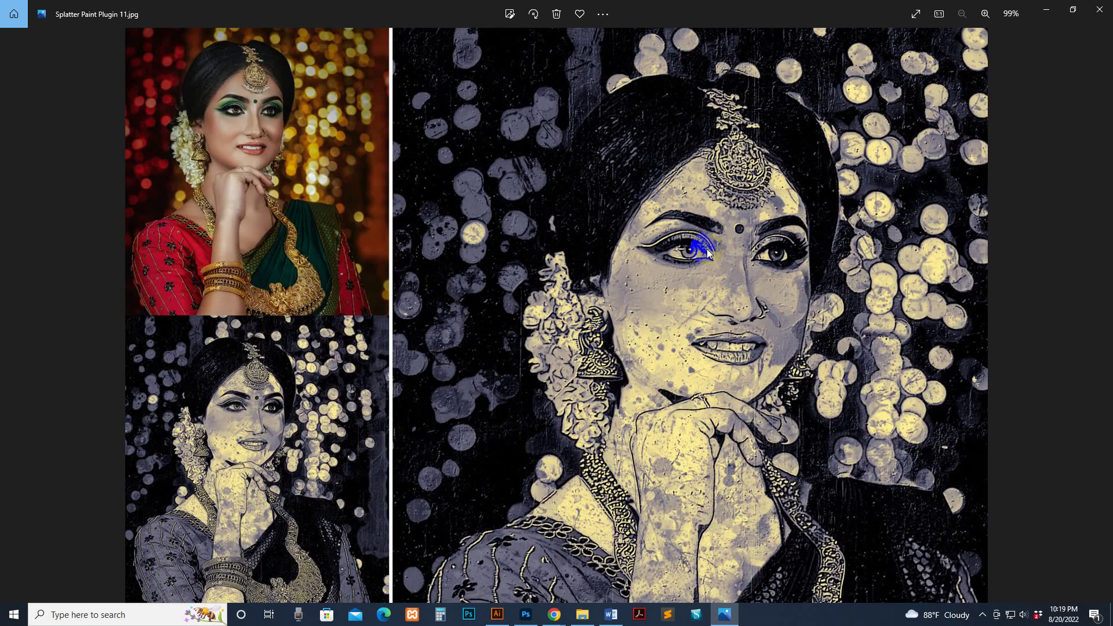
key("Right")
key("Right")
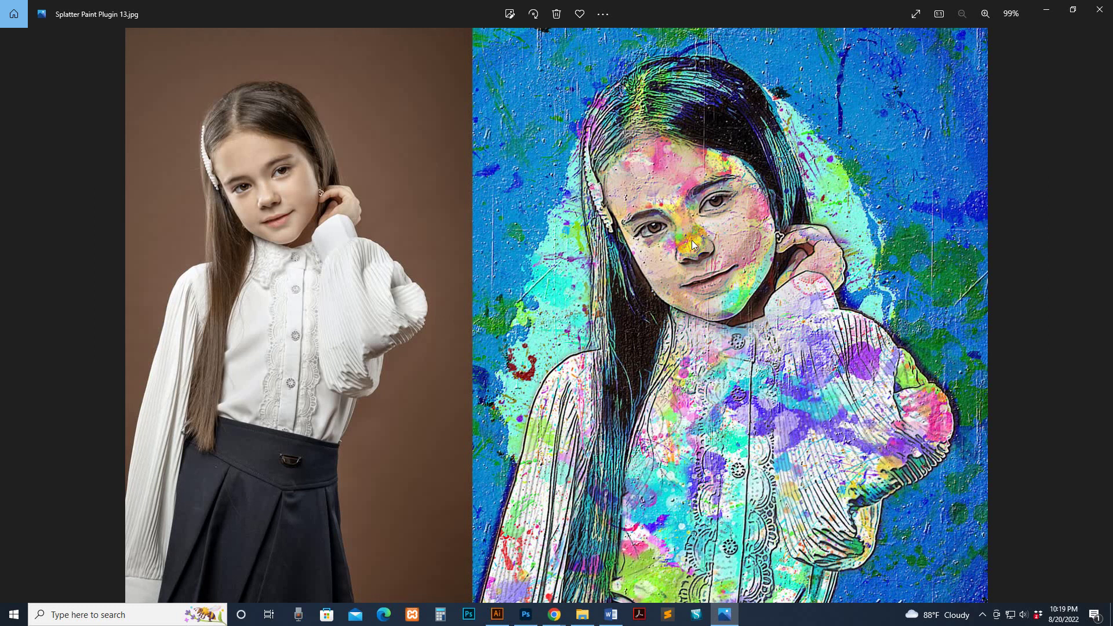
key("Right")
Continue through the house and apple artworks, then step back to Splatter Paint Plugin6.jpg
left_click(851, 291)
left_click(250, 102)
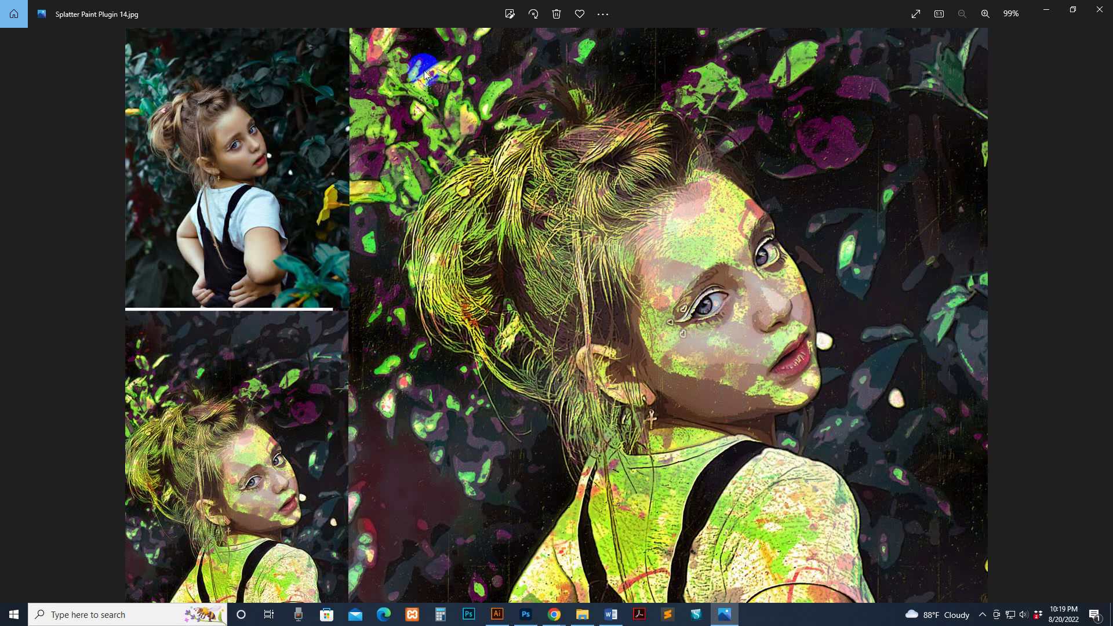
key("Right")
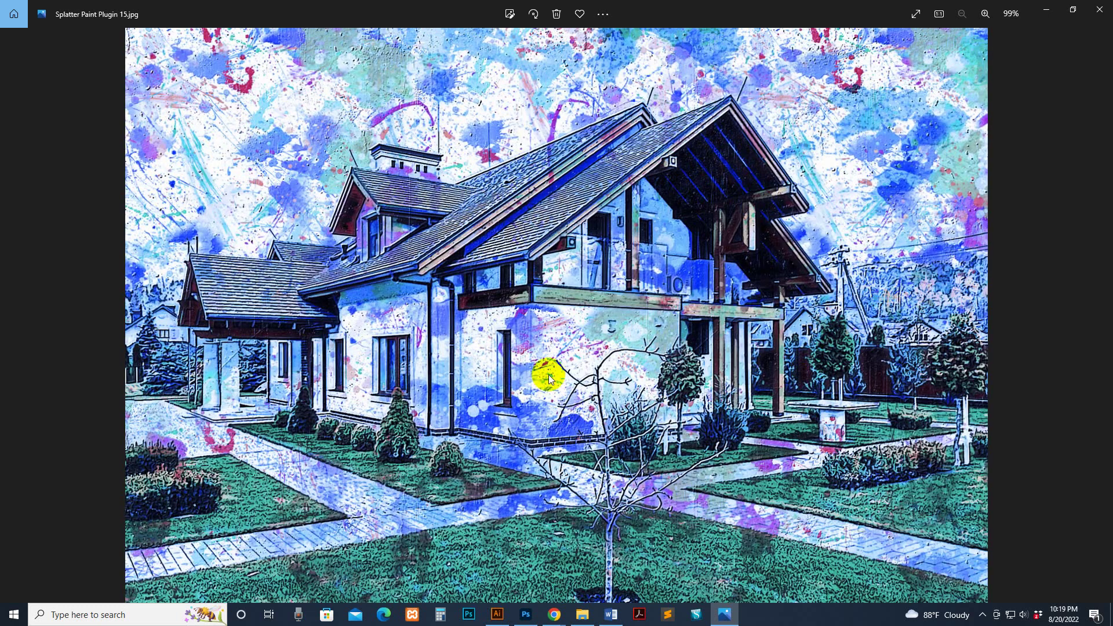
key("Right")
key("Right")
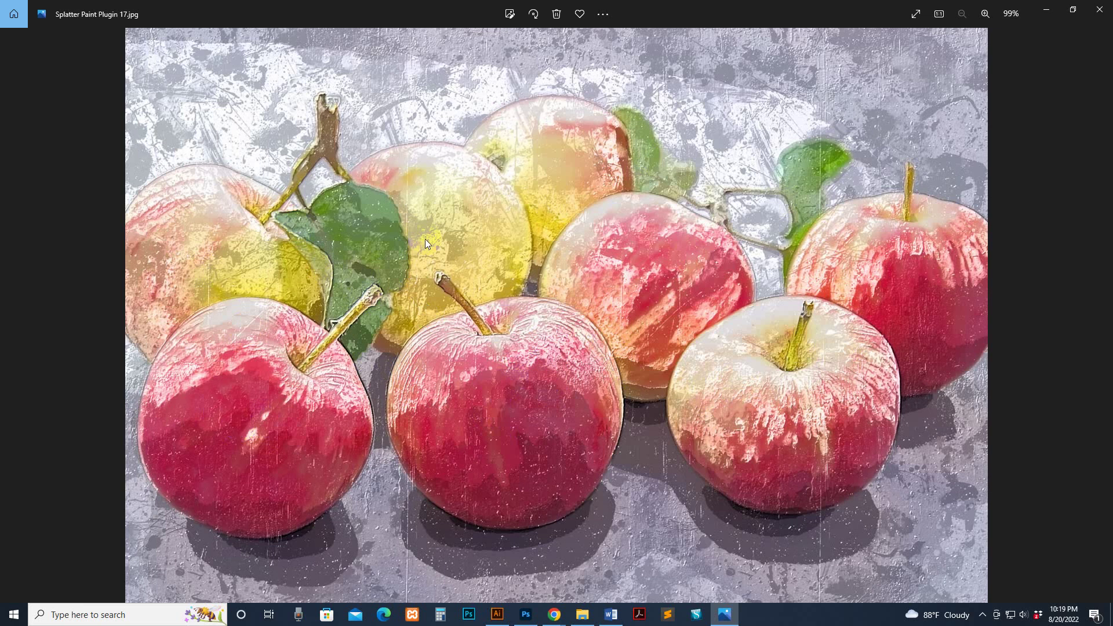
key("Right")
key("Right")
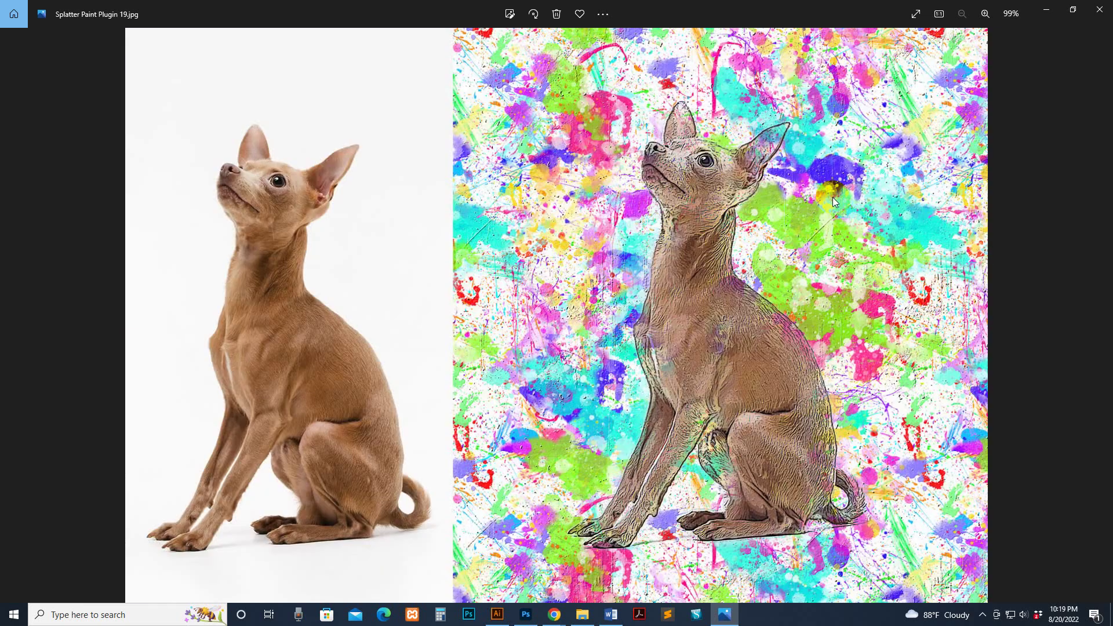
key("Right")
key("Right")
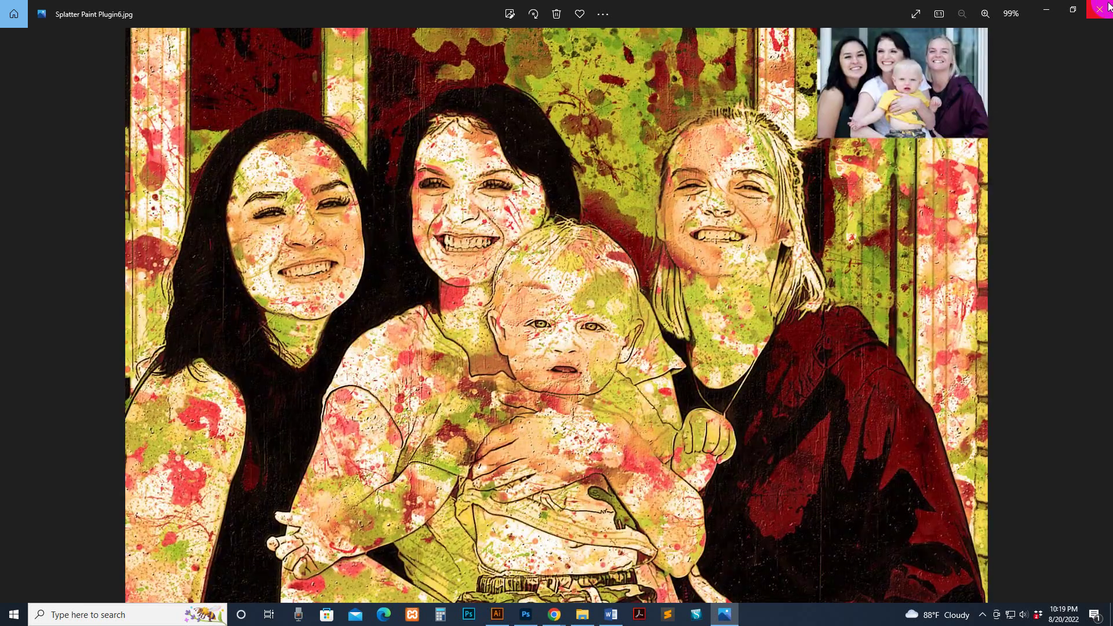
key("Right")
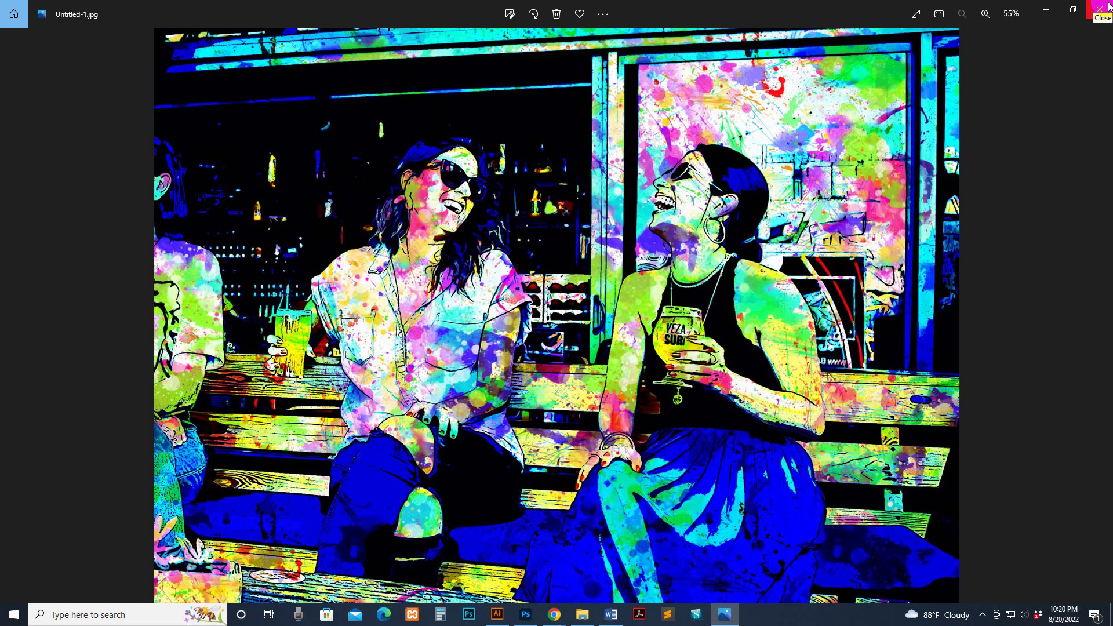
key("Left")
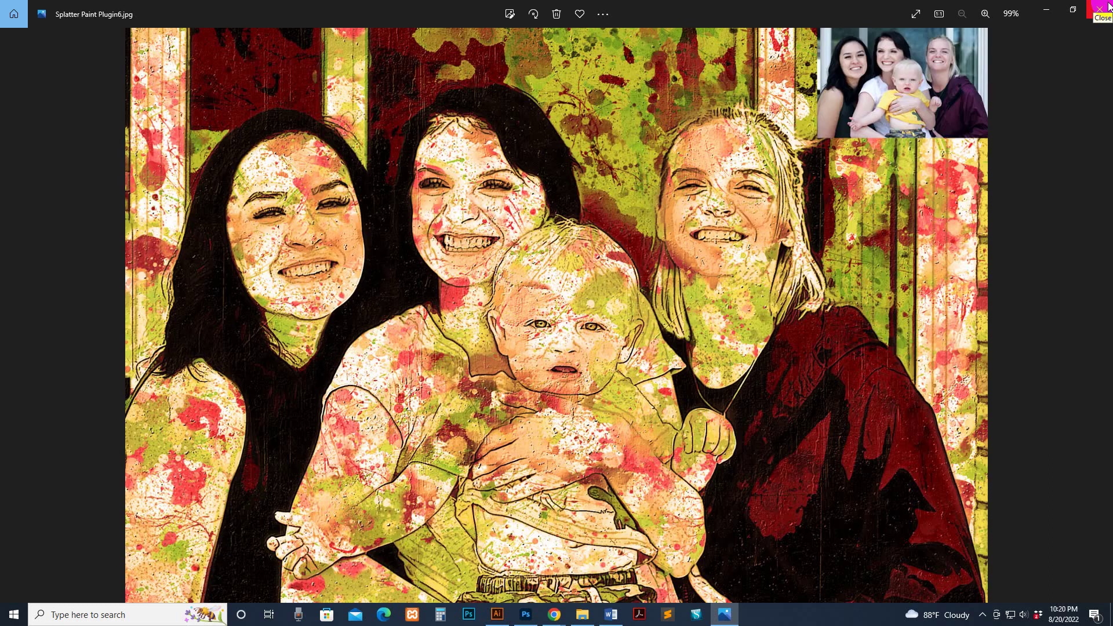
key("Left")
Close Photos and skim the help text file in the Mai file Splatter Paint Plugin folder
left_click(1100, 9)
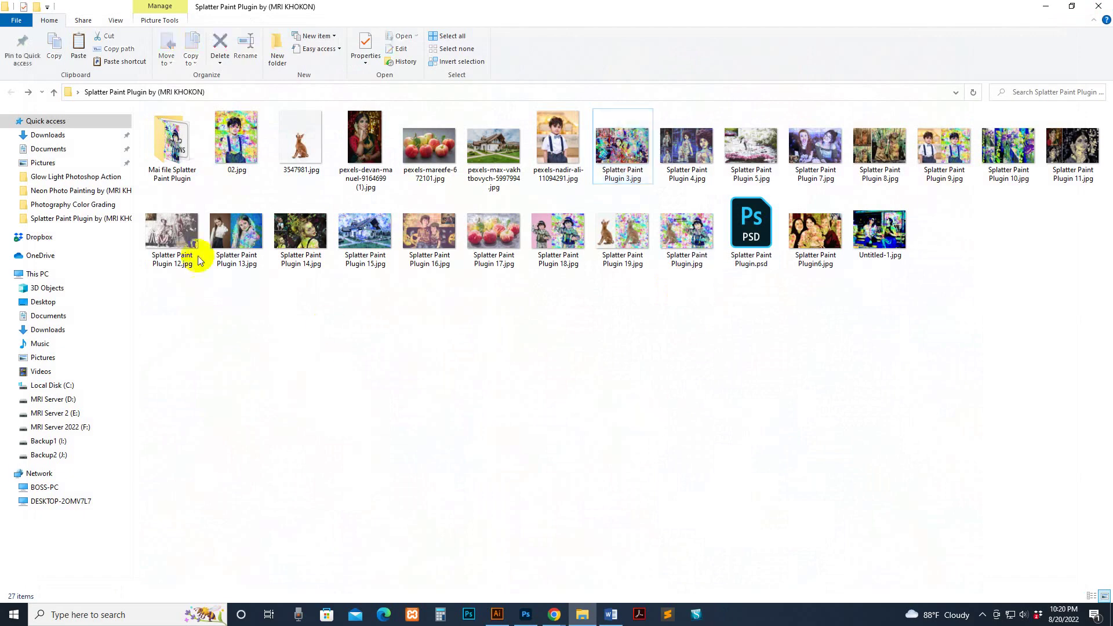
double_click(187, 165)
double_click(182, 129)
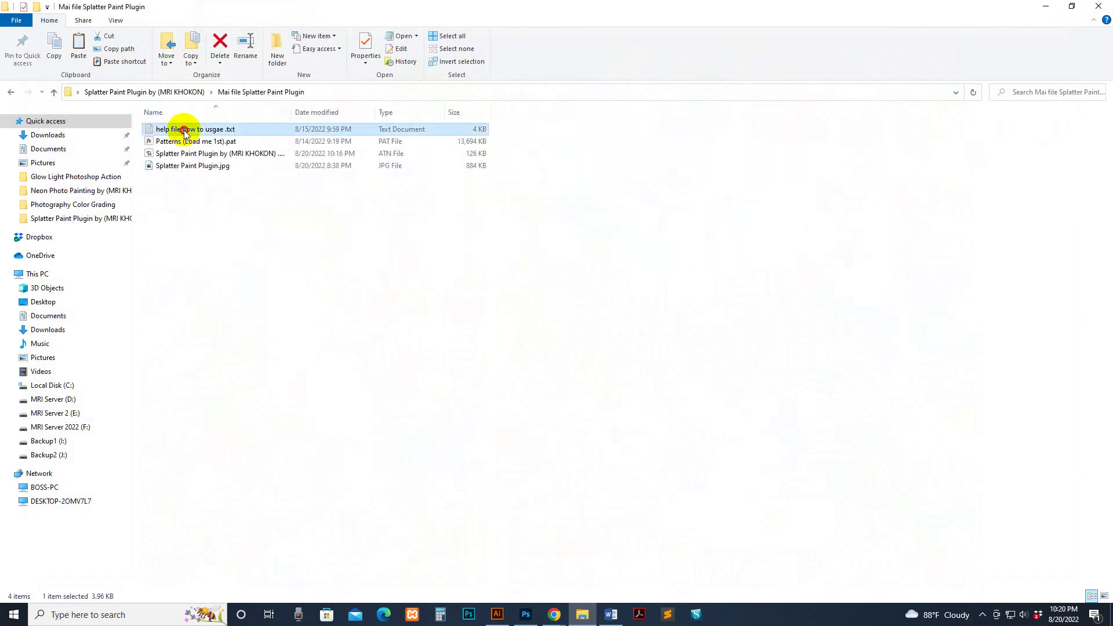
scroll(599, 324, "down", 5)
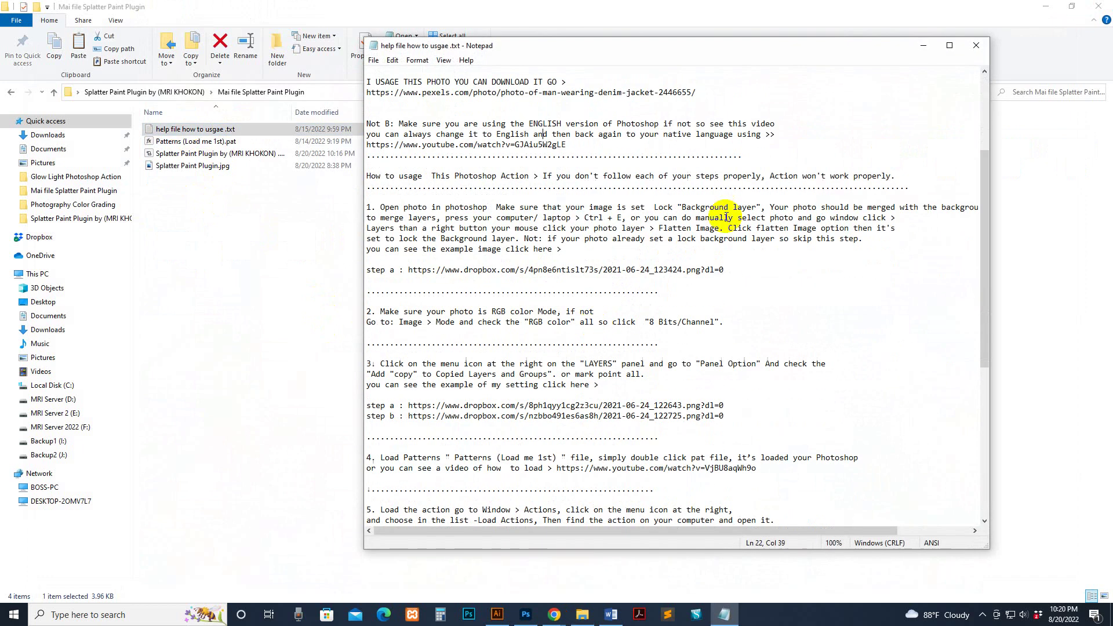
key("alt+F4")
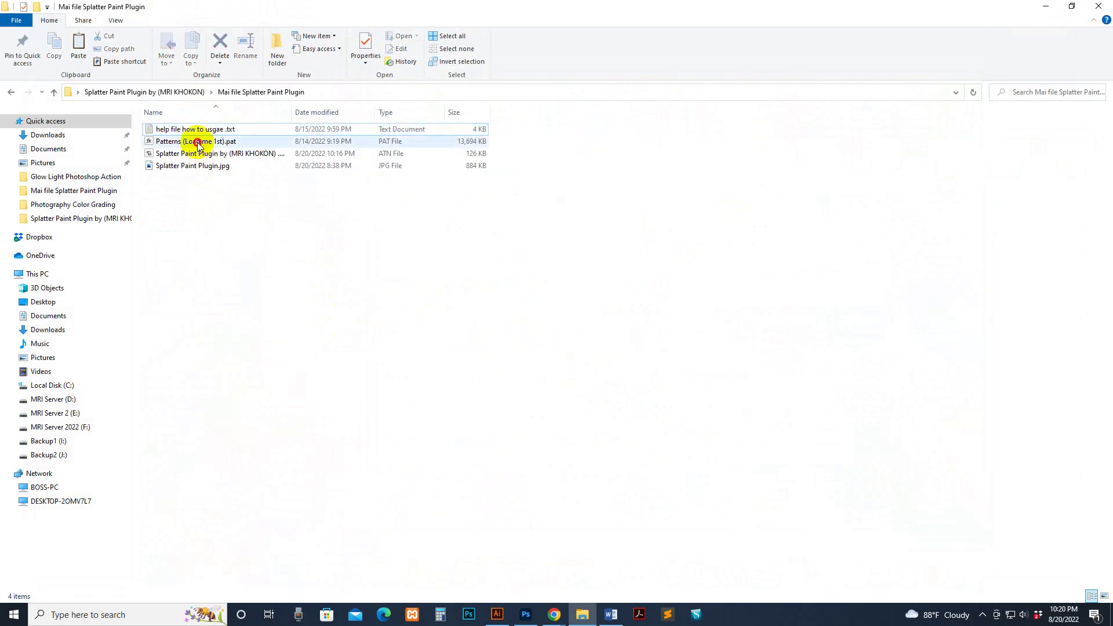
Widen the Name column, then reread the help file down to its step-4 YouTube link
left_click(188, 141)
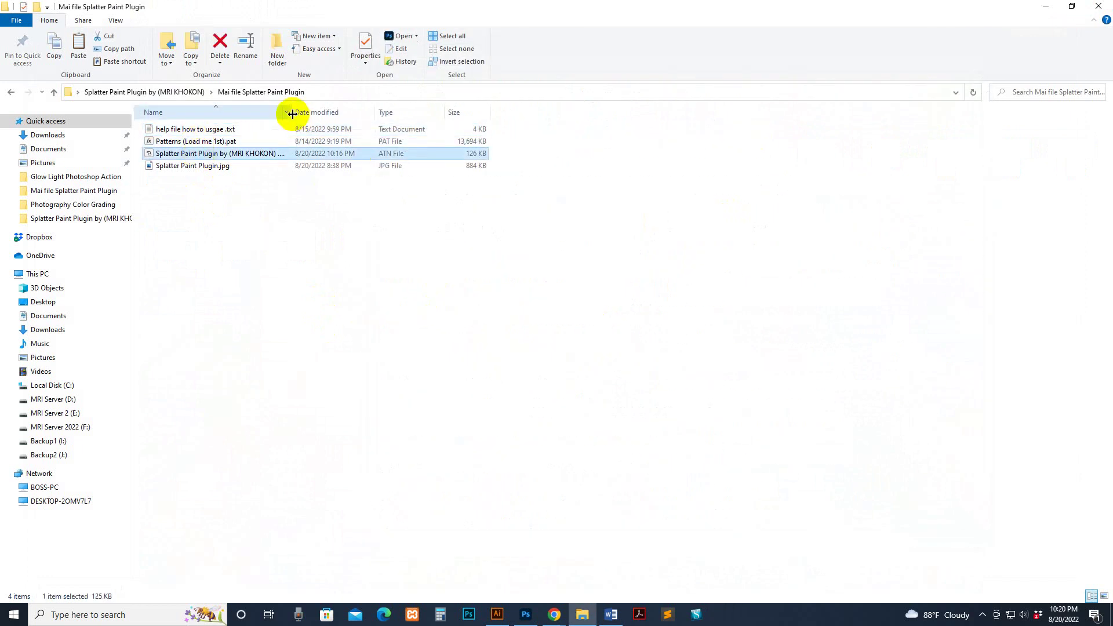
left_click_drag(292, 112, 353, 112)
left_click(180, 142)
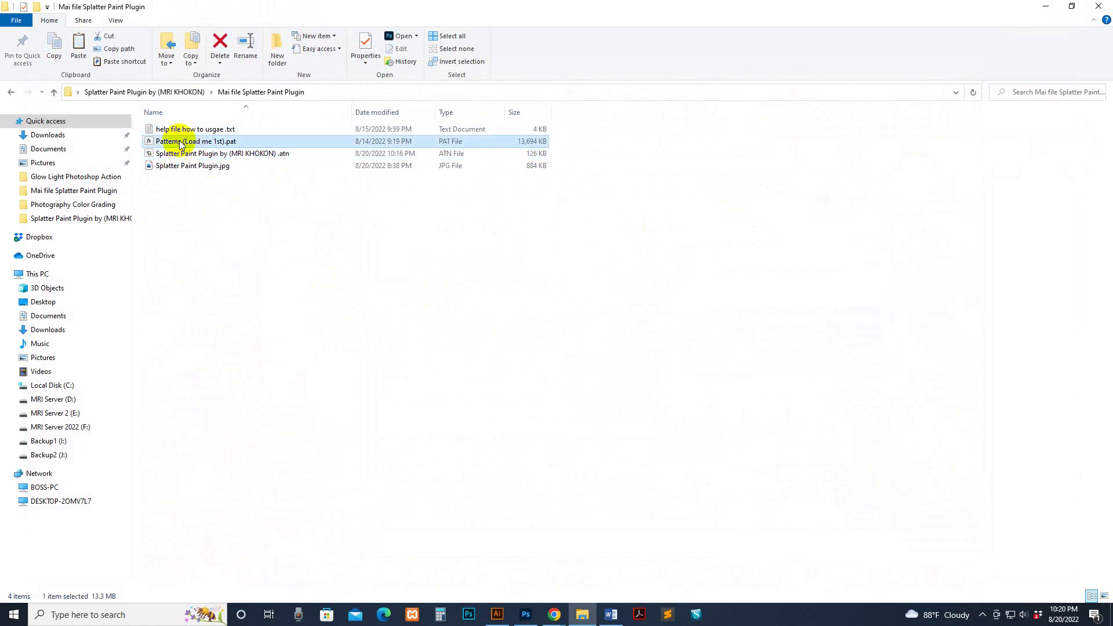
double_click(198, 130)
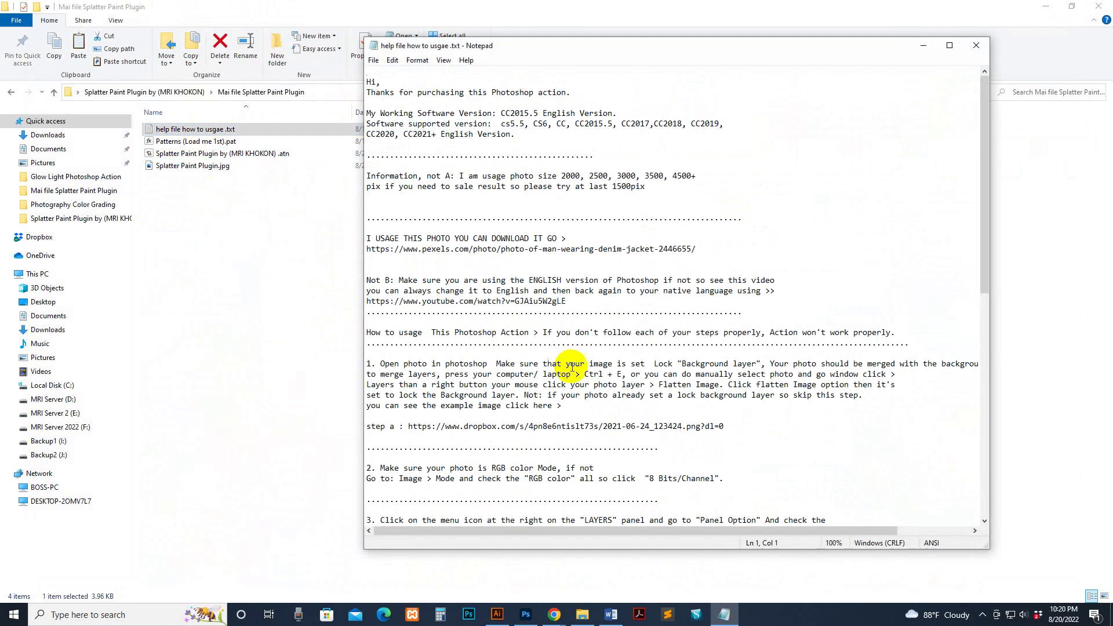
scroll(574, 350, "down", 5)
scroll(591, 353, "down", 2)
scroll(592, 352, "down", 1)
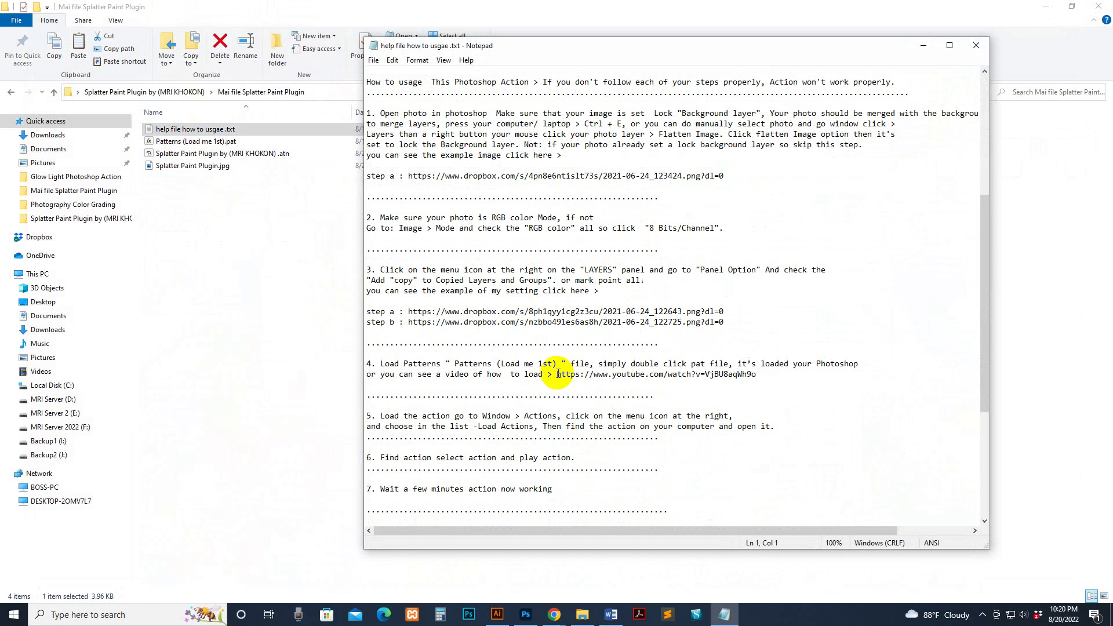
left_click_drag(557, 373, 769, 376)
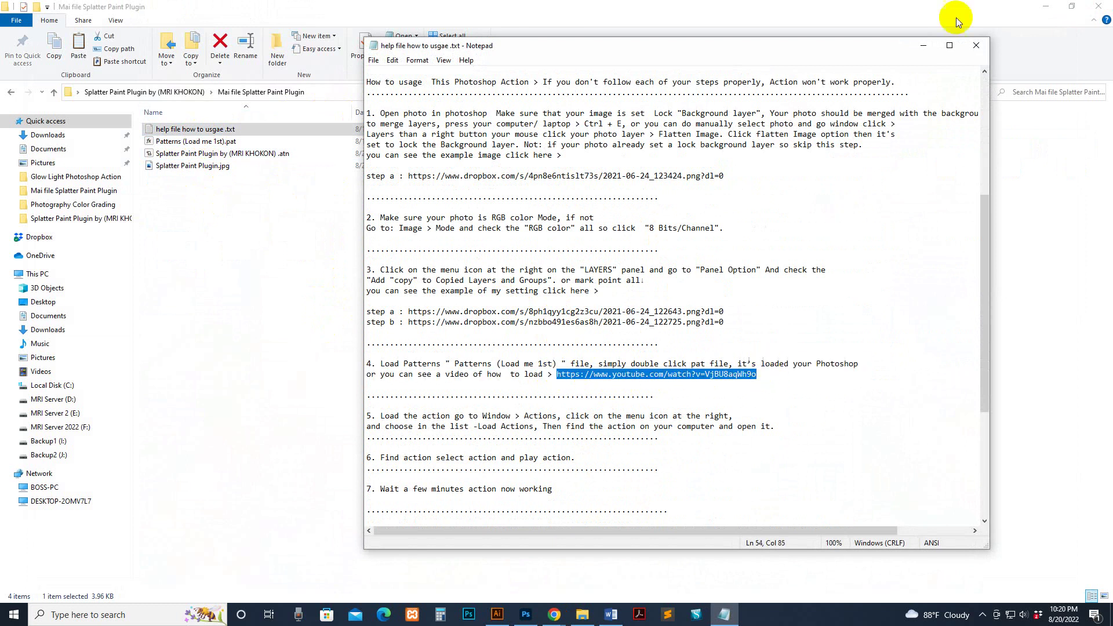
left_click(980, 46)
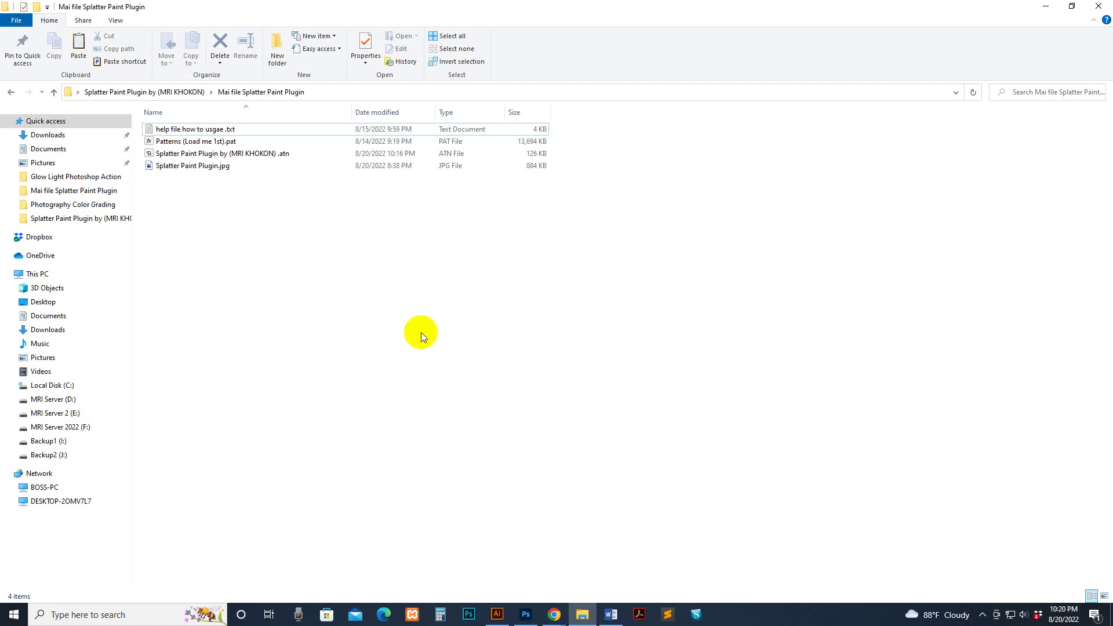
Import Patterns (Load me 1st).pat from the Mai file Splatter Paint Plugin folder through the Patterns panel
left_click(525, 613)
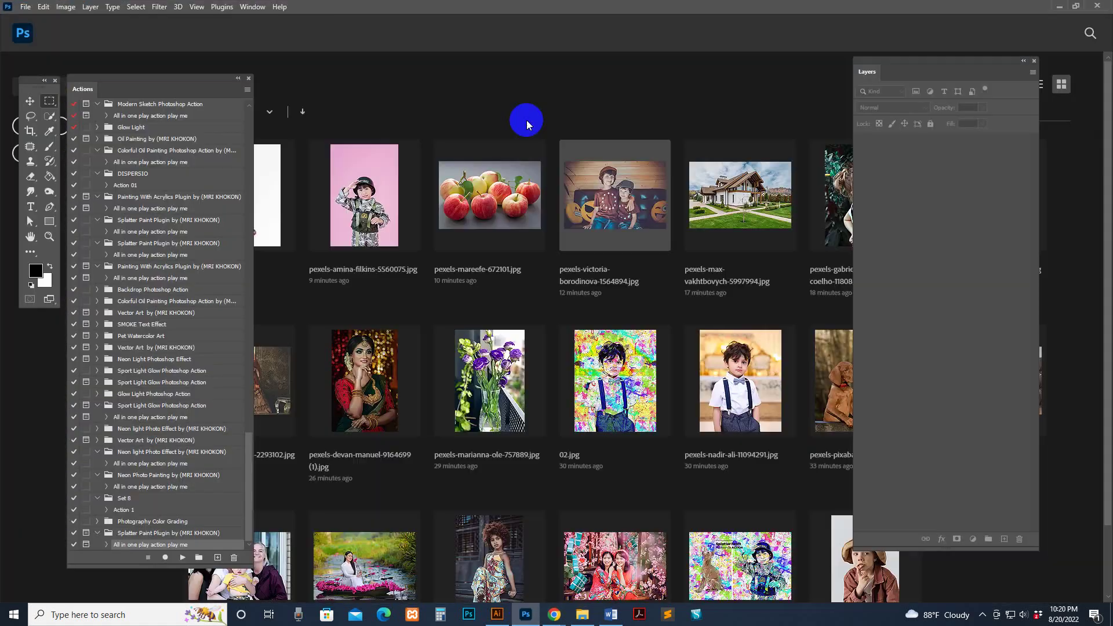
left_click(253, 7)
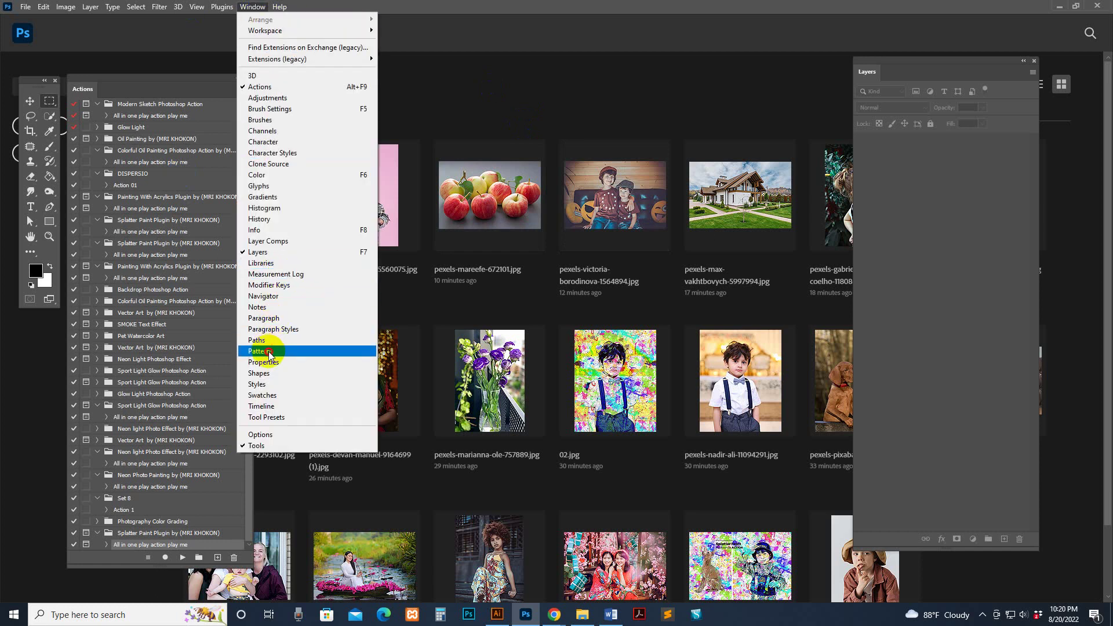
left_click(260, 351)
left_click(796, 80)
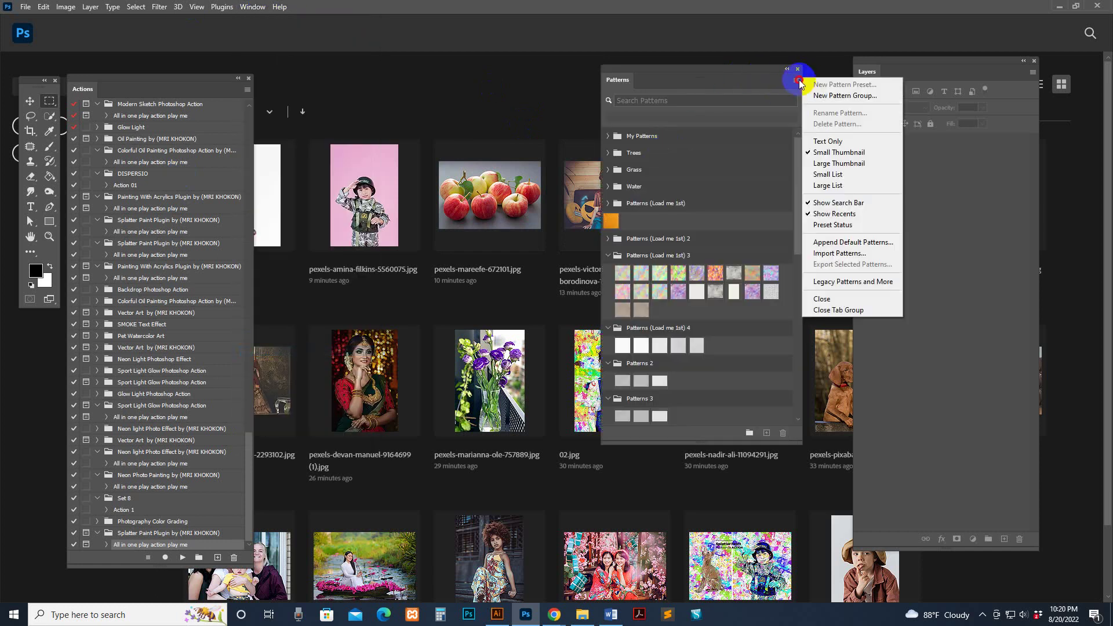
left_click(843, 253)
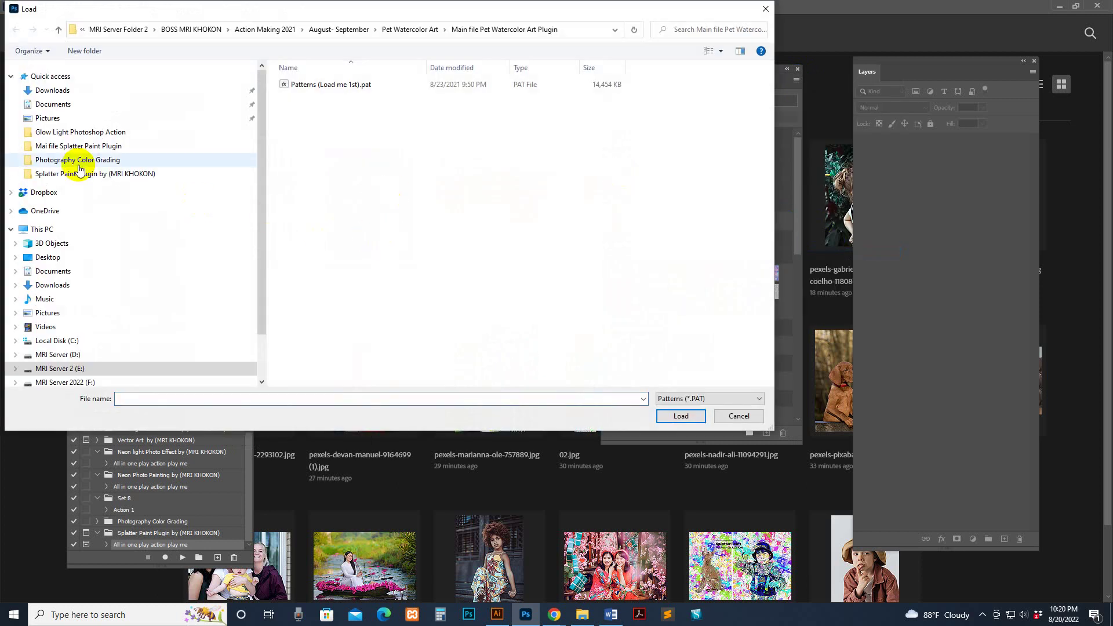
left_click(75, 173)
double_click(281, 123)
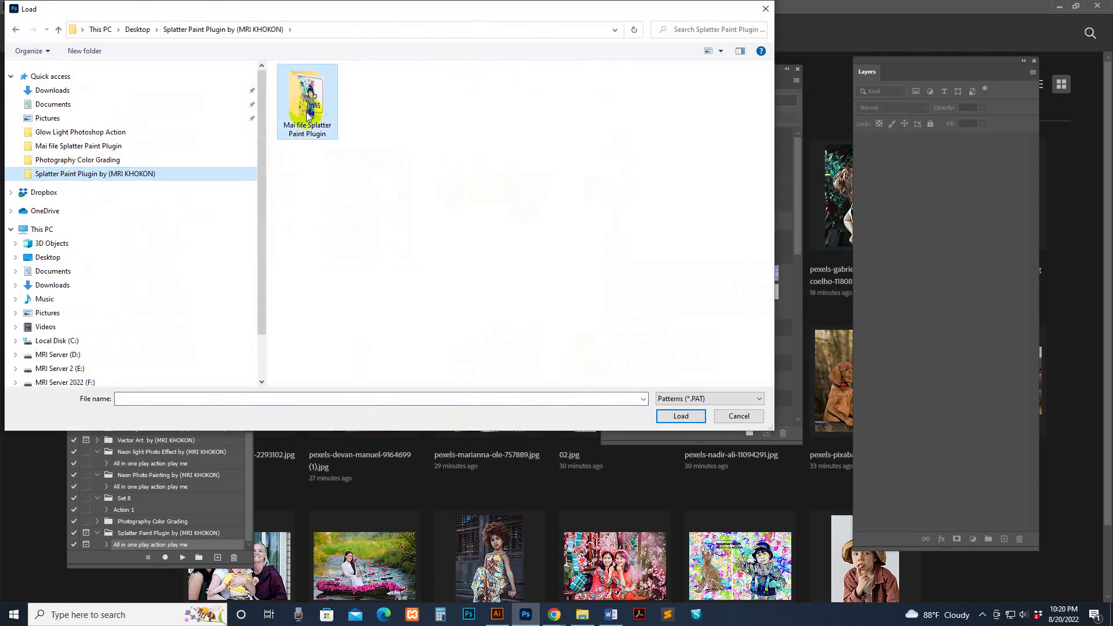
left_click(324, 85)
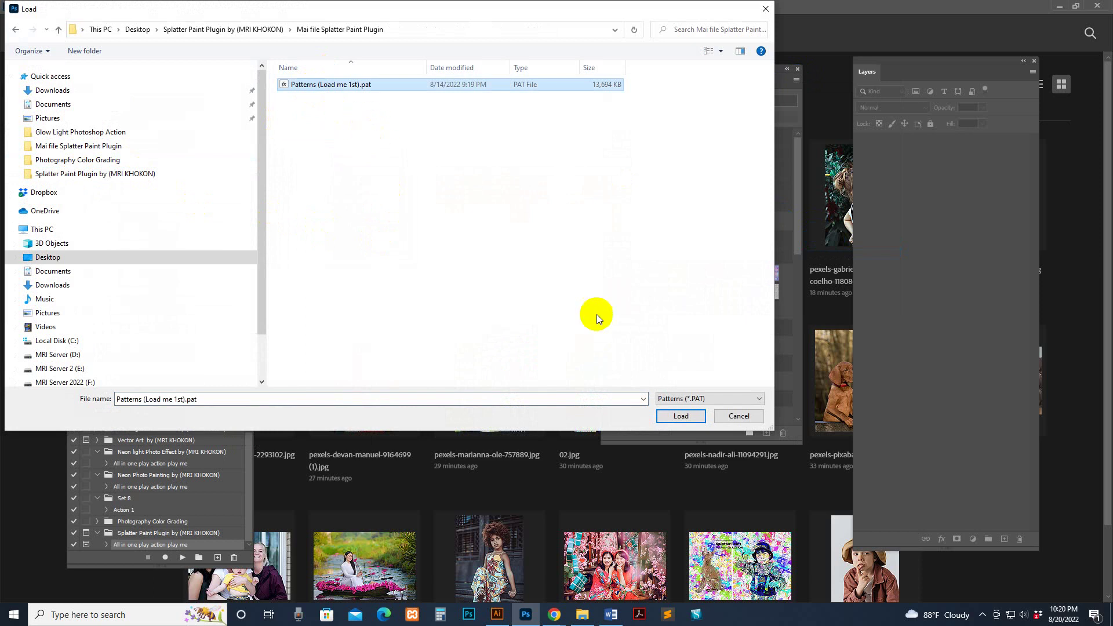
left_click(681, 415)
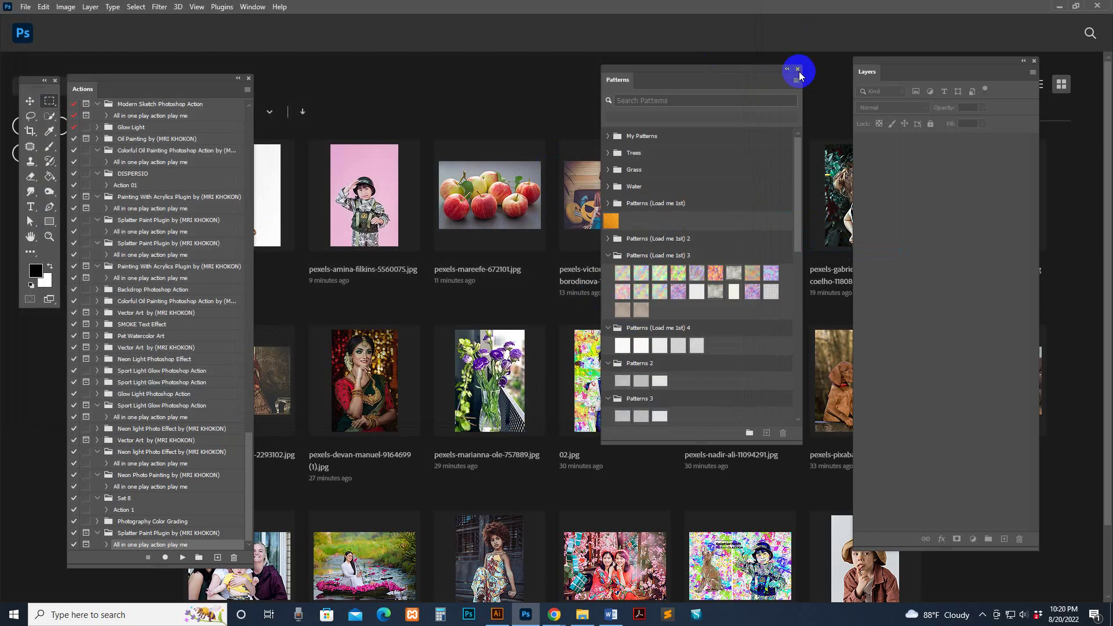
Close the Patterns panel and redisplay the Actions panel, docking it beside Layers
left_click(797, 69)
left_click(252, 7)
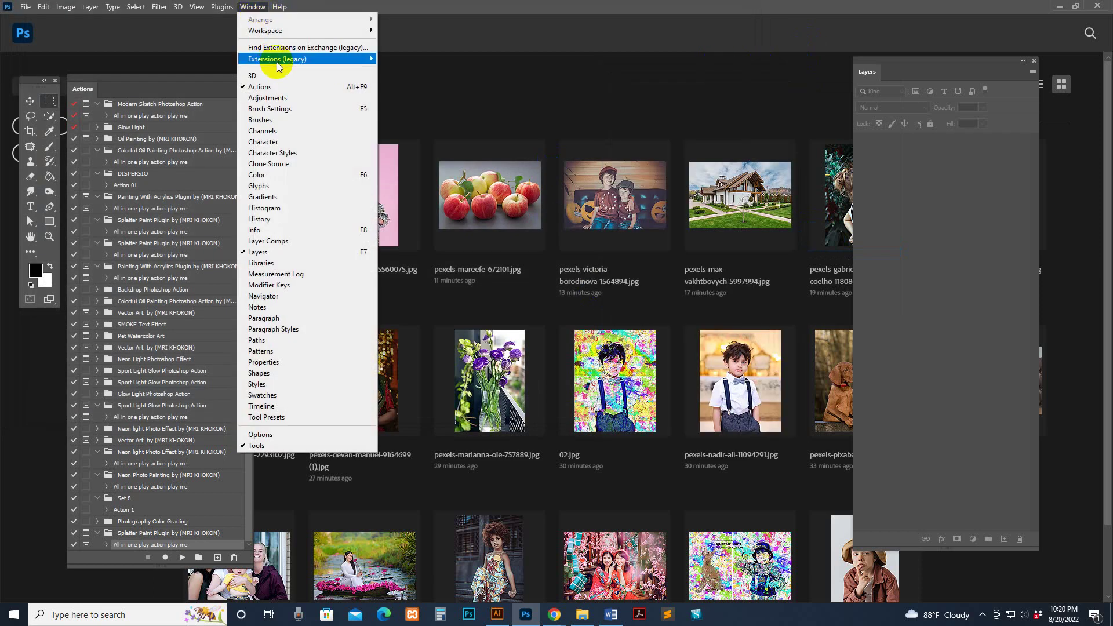
left_click(267, 87)
left_click(253, 7)
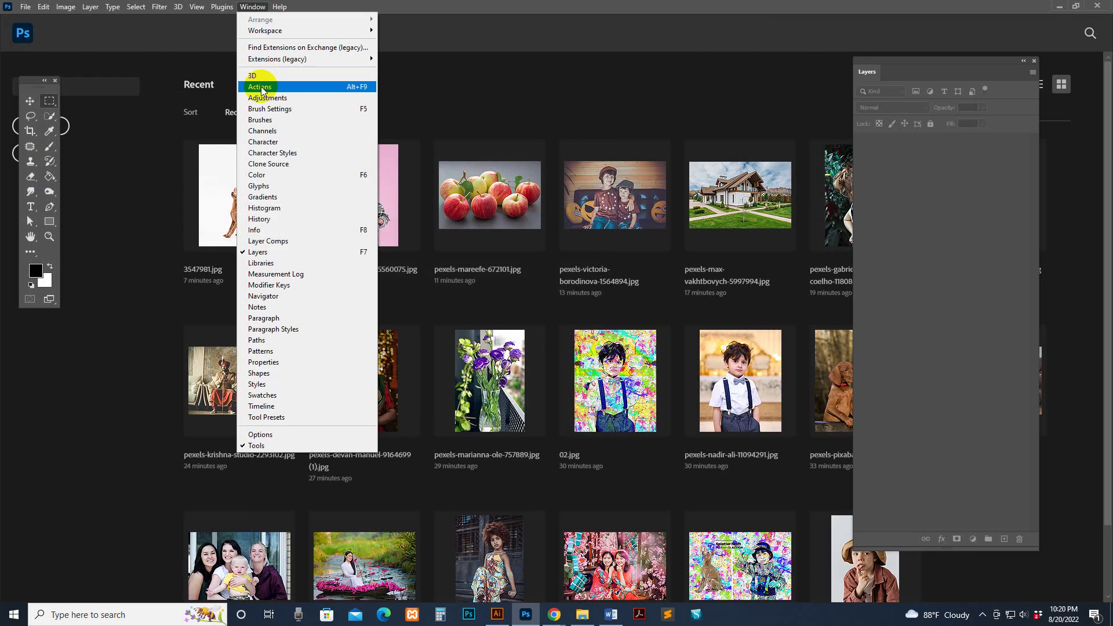
left_click(269, 82)
left_click_drag(99, 81, 925, 79)
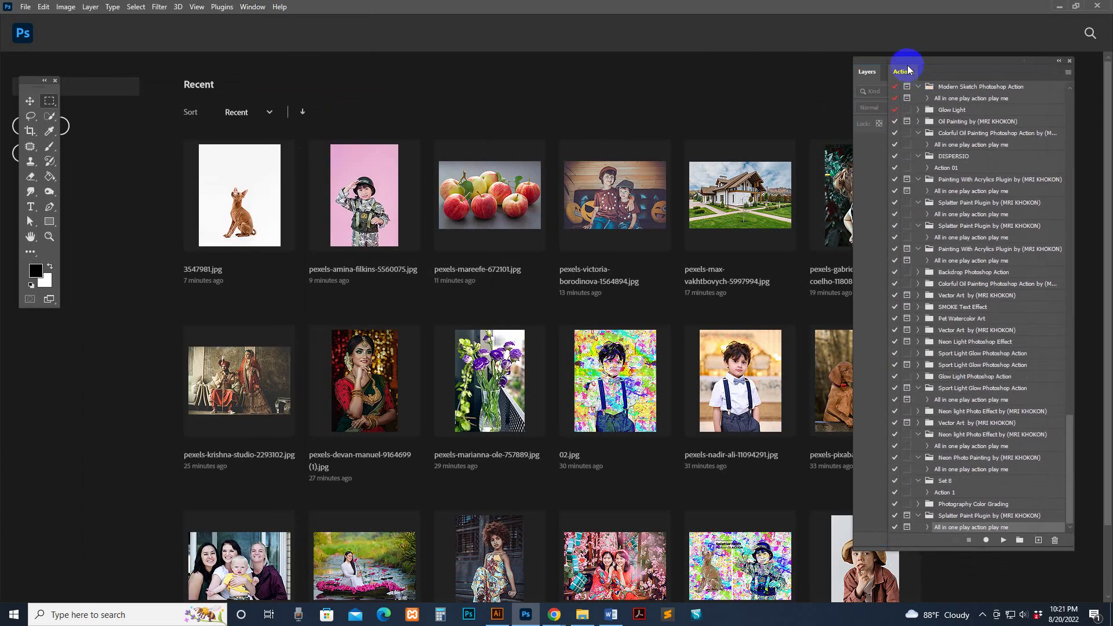
Float the Actions panel free and choose Load Actions from its menu
left_click(915, 74)
left_click_drag(913, 72, 87, 73)
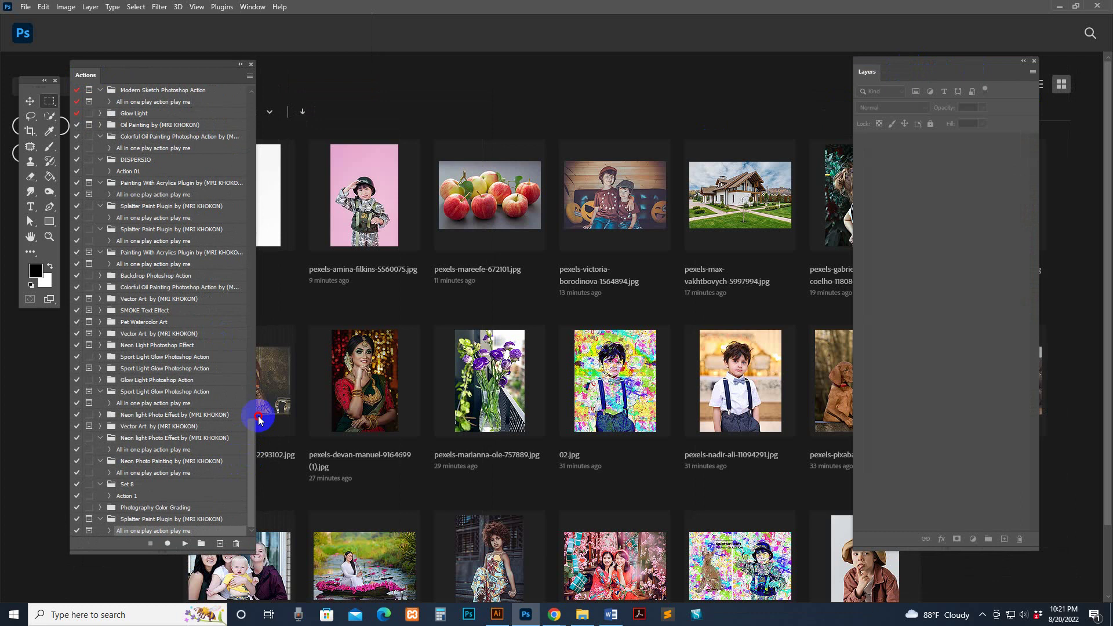
mouse_move(250, 414)
left_mouse_down()
mouse_move(251, 278)
mouse_move(250, 506)
left_mouse_up()
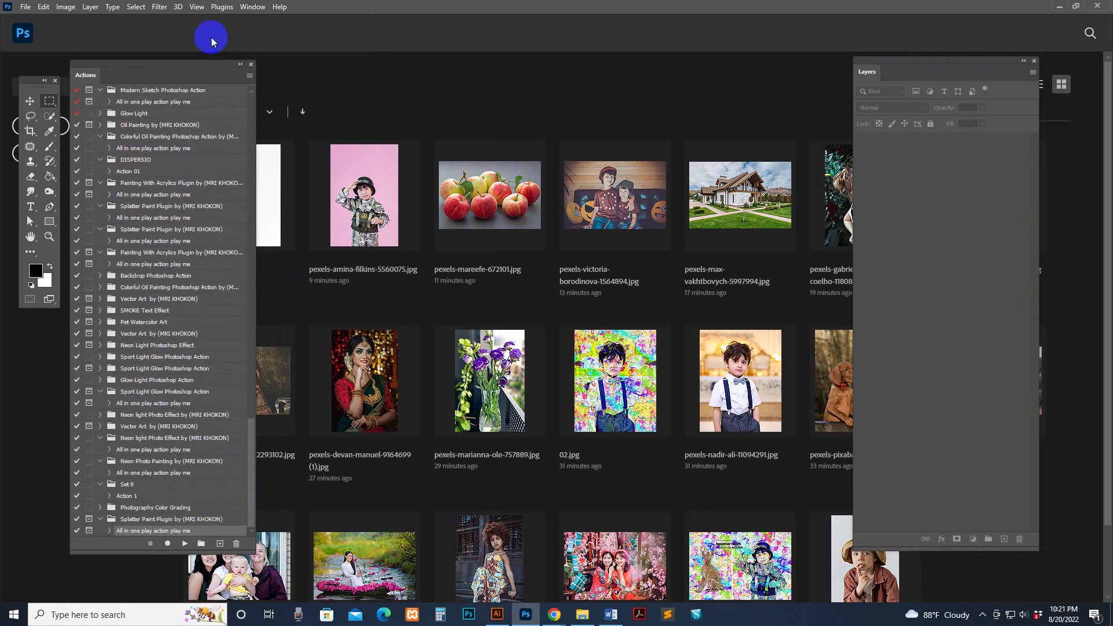
left_click(249, 76)
left_click(290, 293)
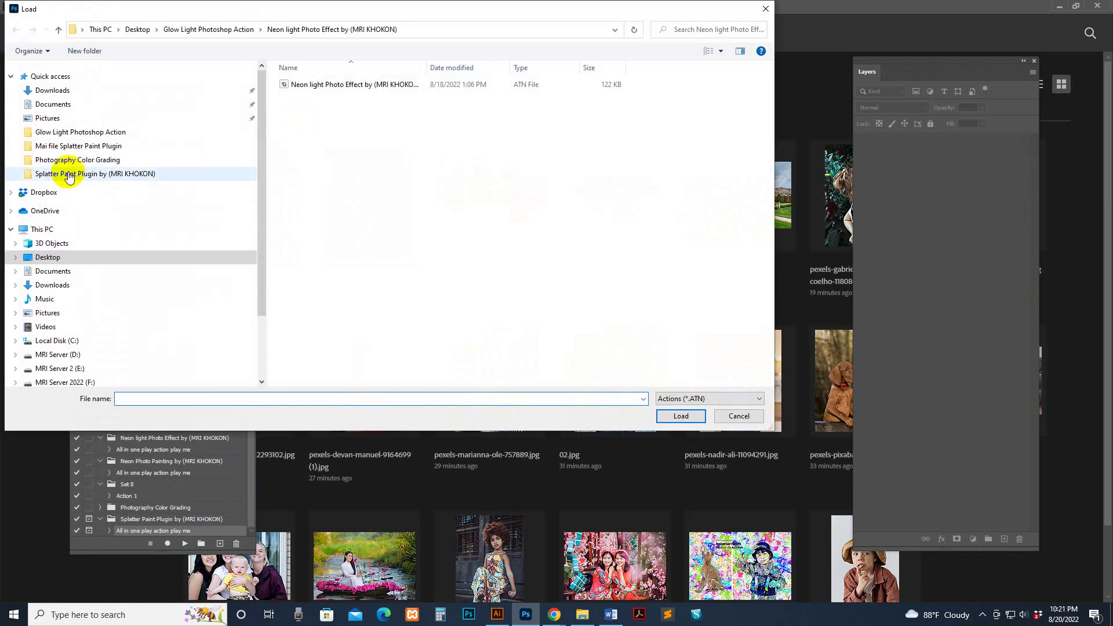
Load the Splatter Paint Plugin action file and select its 'All in one play action play me' action
left_click(68, 173)
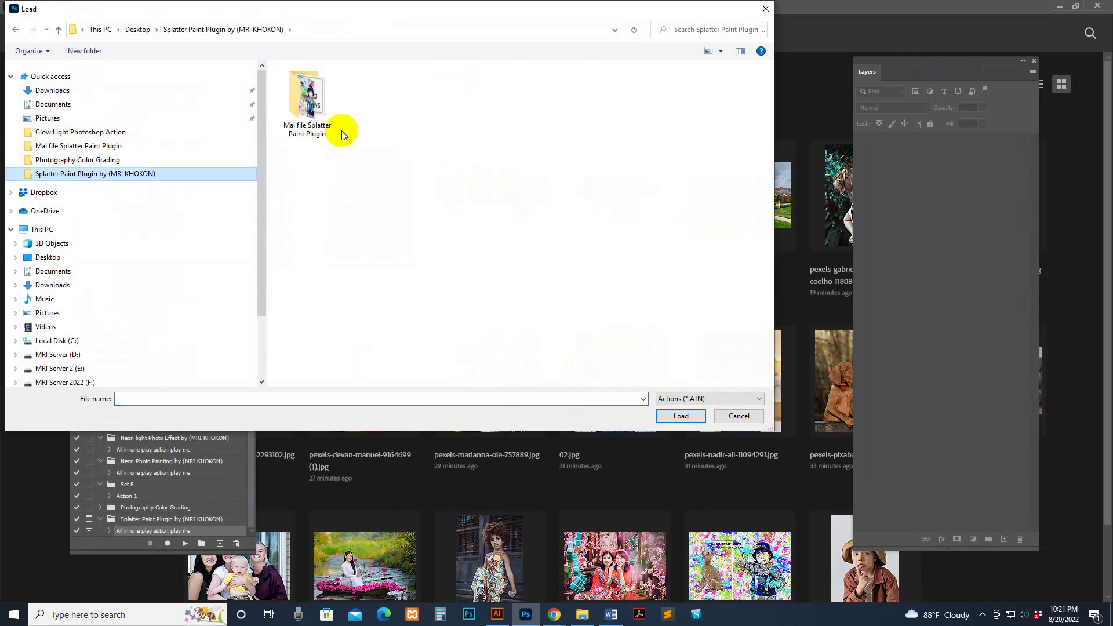
double_click(324, 94)
left_click(323, 87)
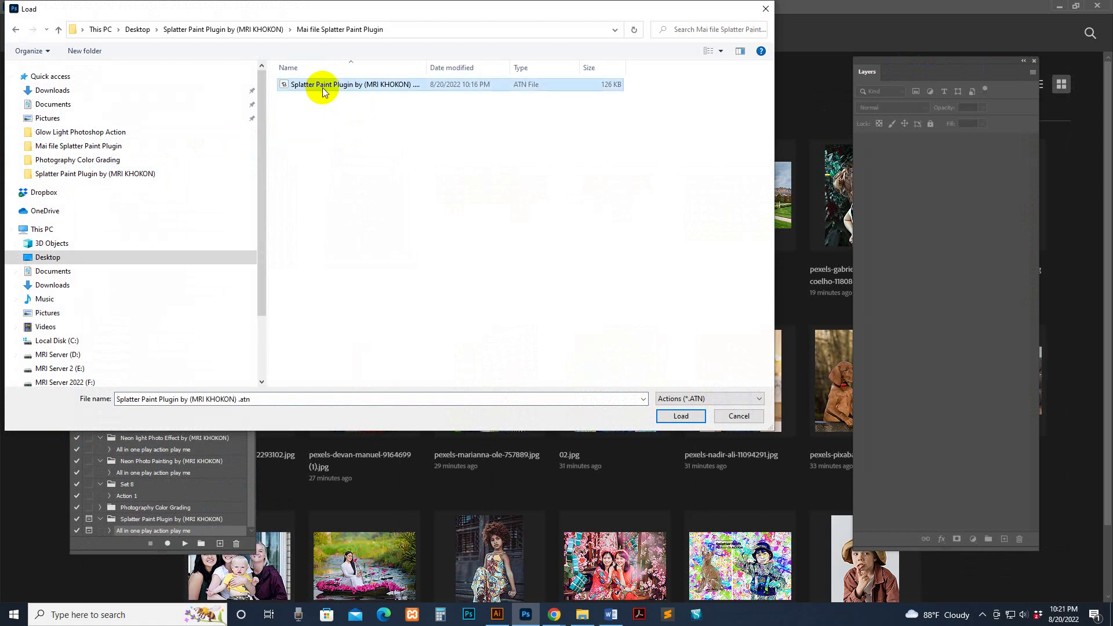
left_click(681, 417)
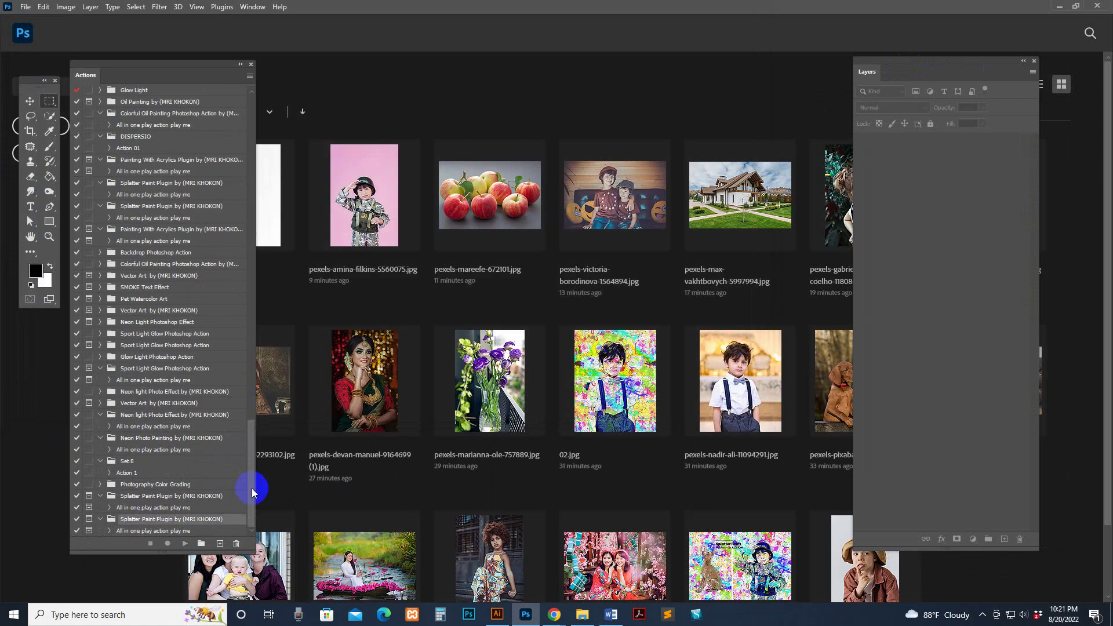
left_click(192, 531)
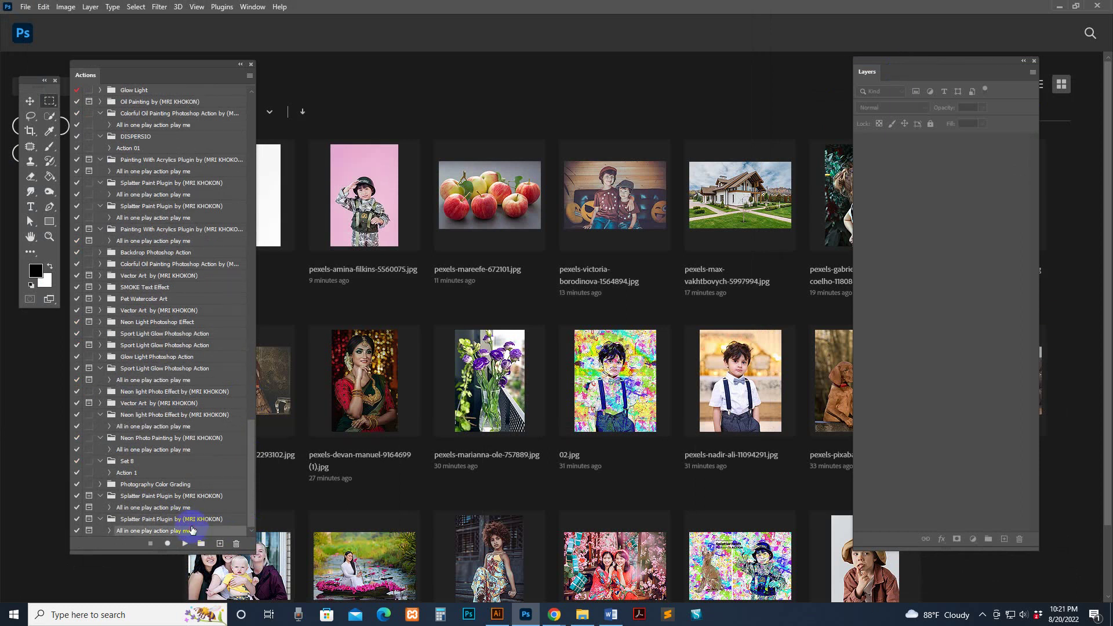
Drag the boy photo pexels-nadir-ali-11094291.jpg from File Explorer into Photoshop
left_click(583, 614)
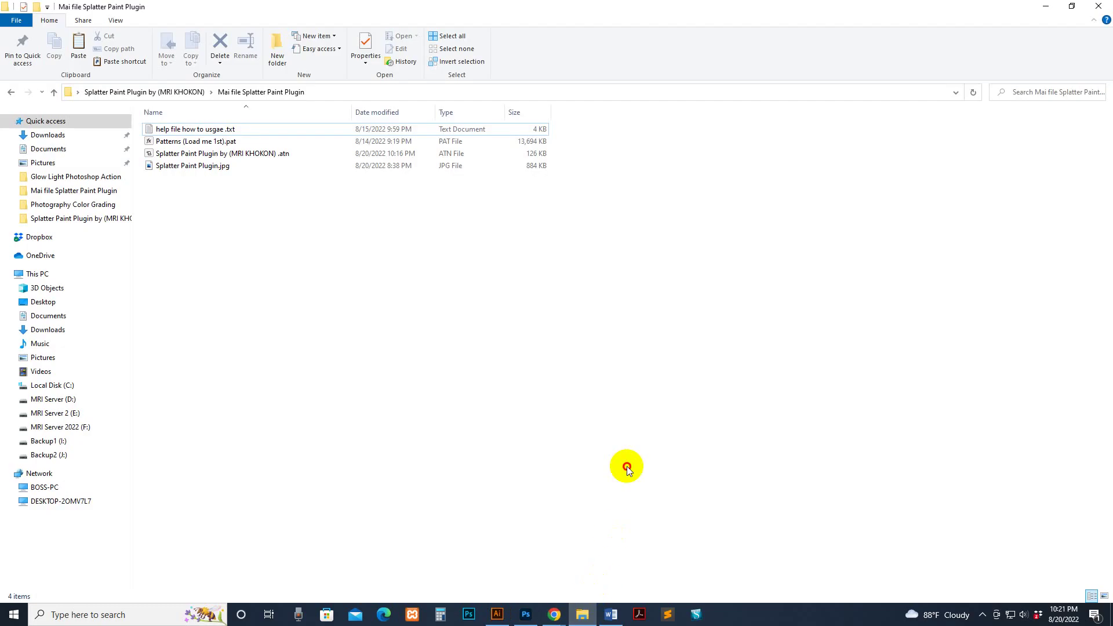
key("BackSpace")
left_click(557, 145)
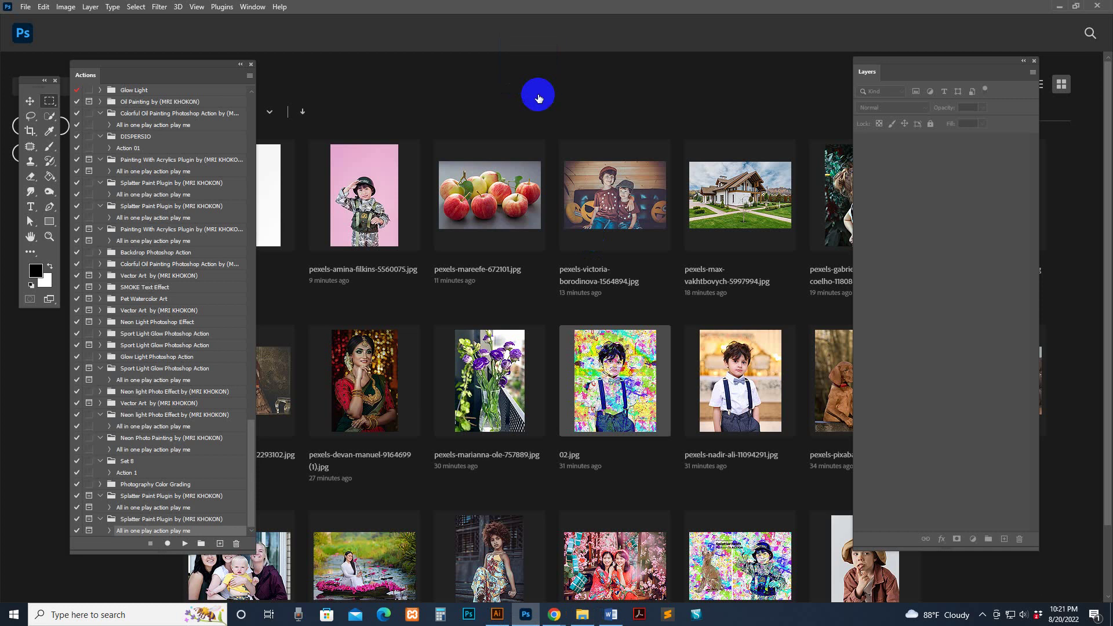
left_click_drag(633, 421, 511, 144)
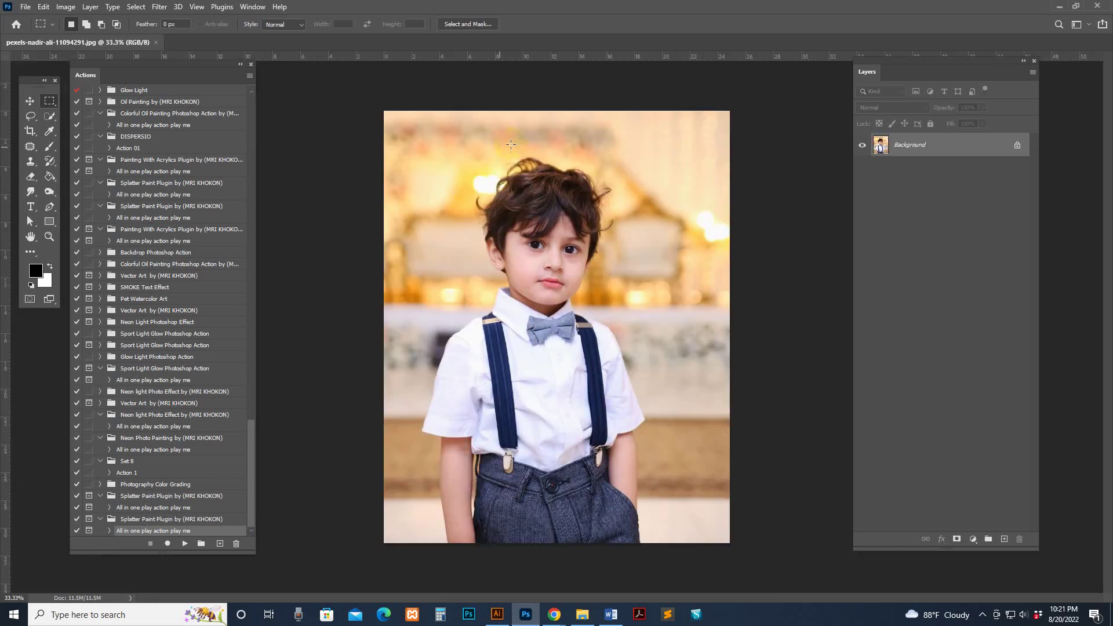
Unlock the Background into Layer 0, then flatten it back to a Background layer
left_click(29, 100)
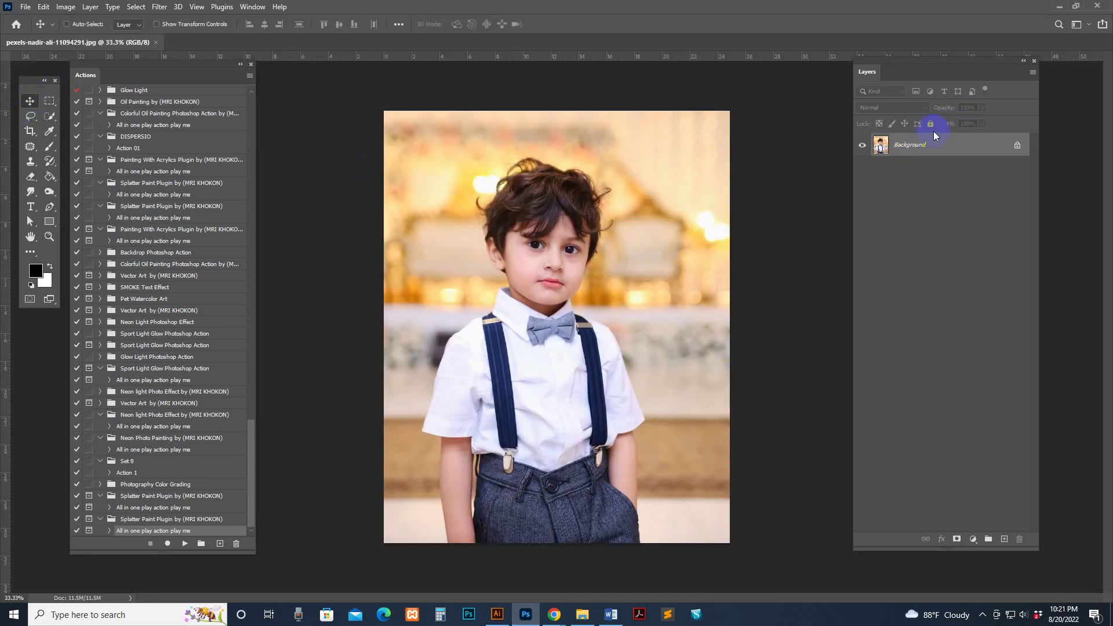
left_click_drag(927, 53, 925, 72)
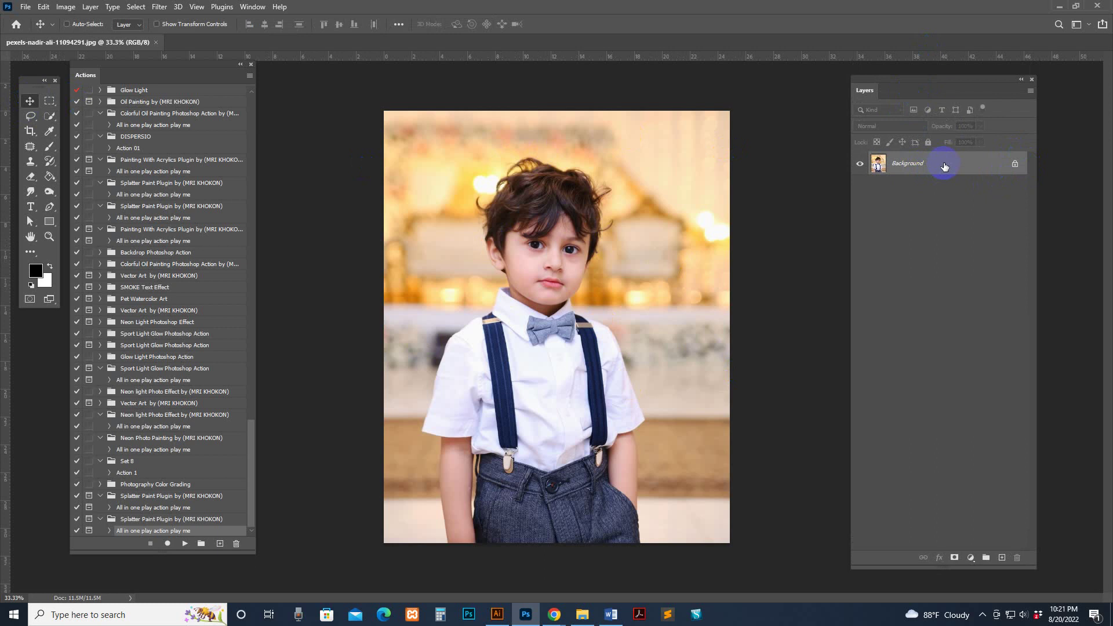
double_click(944, 166)
left_click(652, 180)
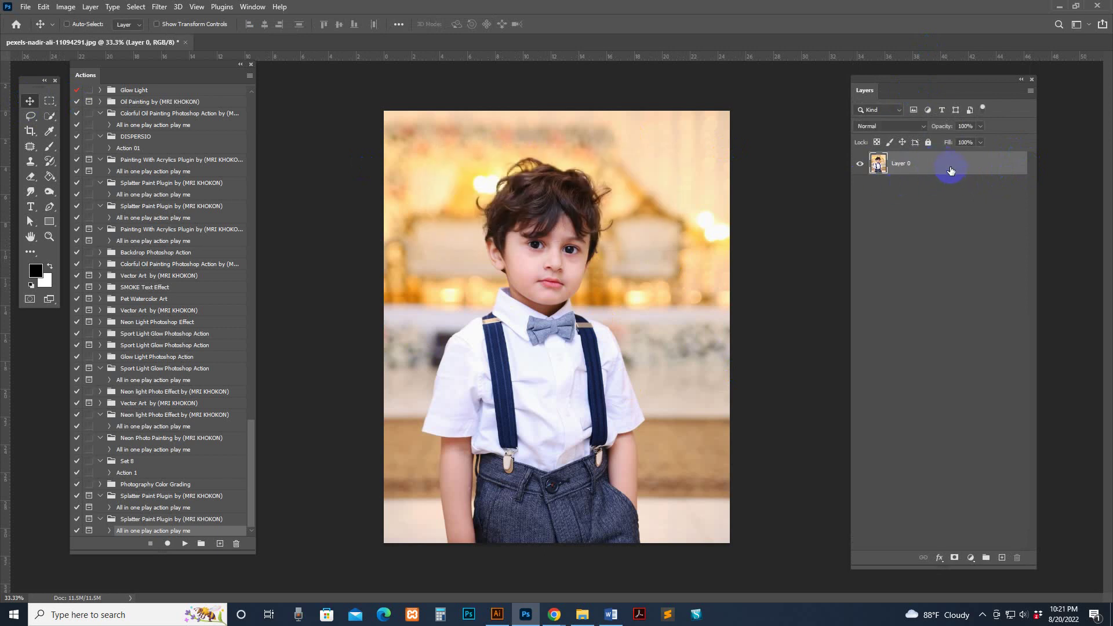
right_click(951, 171)
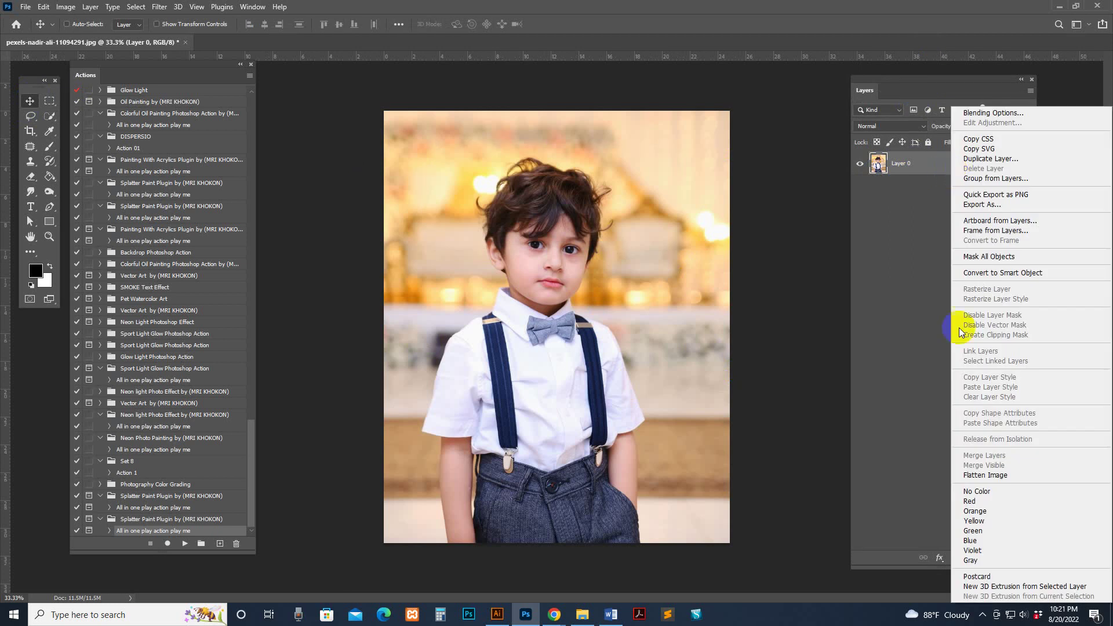
left_click(985, 476)
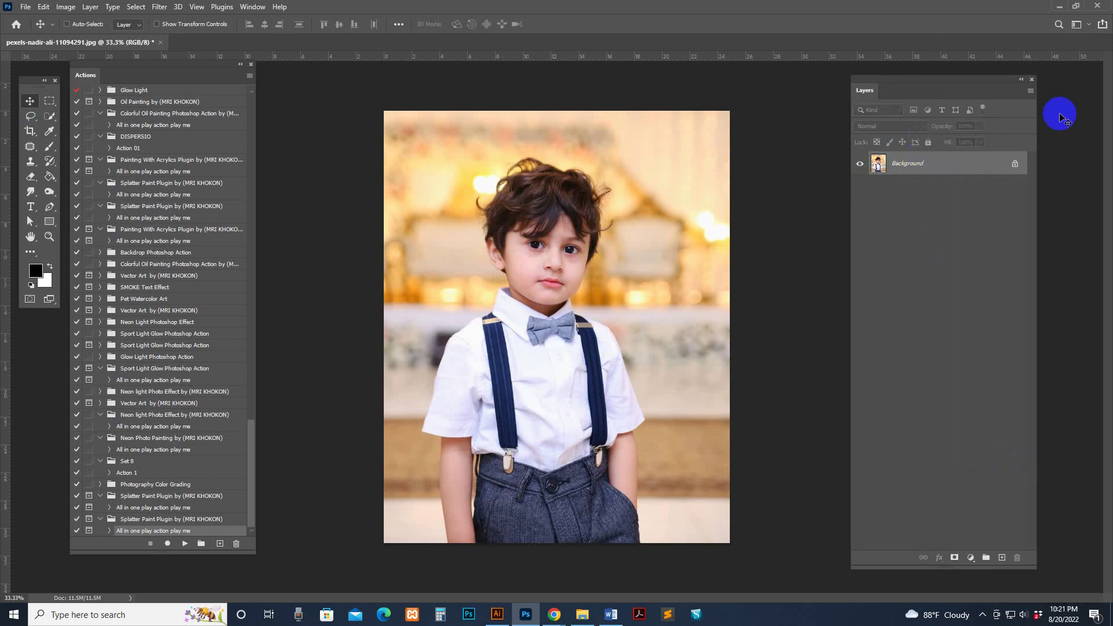
Enable Add "copy" to Copied Layers and Groups in the Layers Panel Options
left_click(1030, 91)
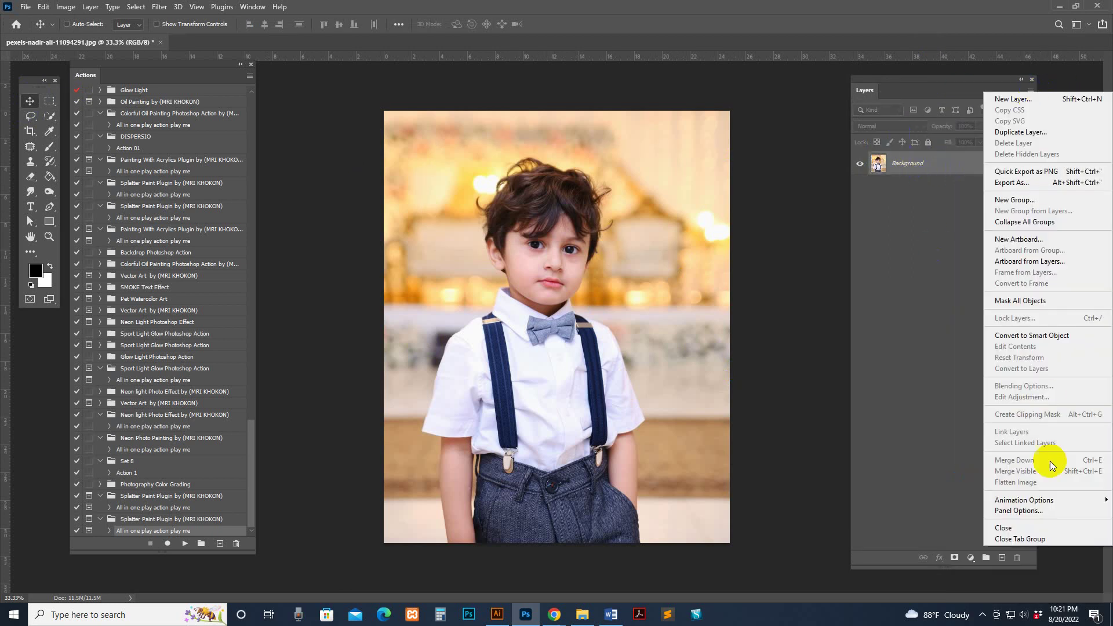
left_click(1035, 510)
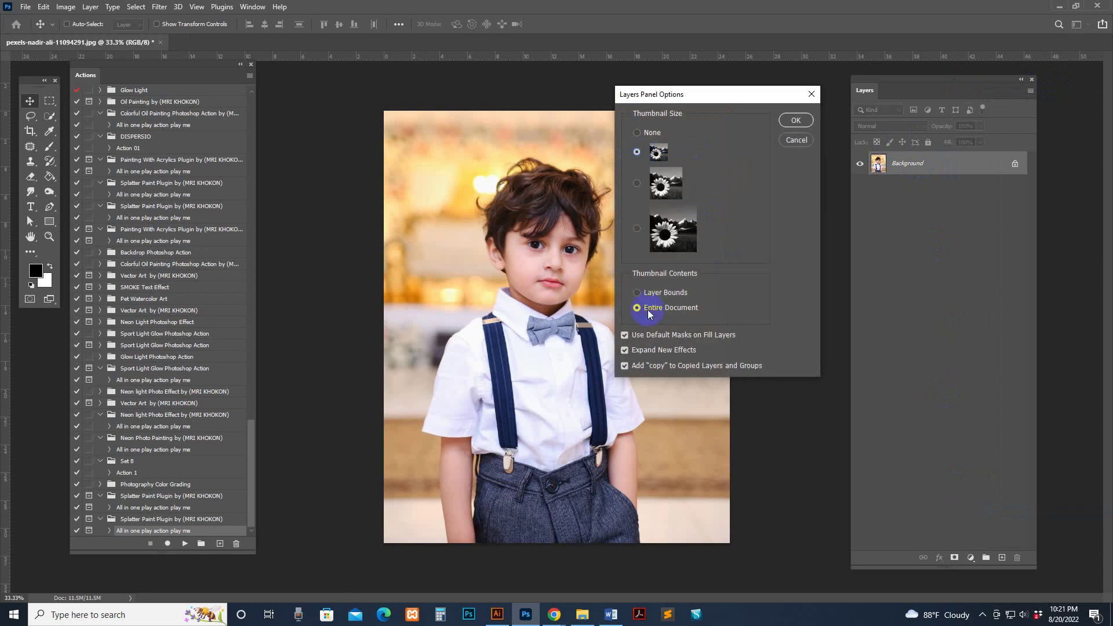
left_click(625, 366)
left_click(796, 121)
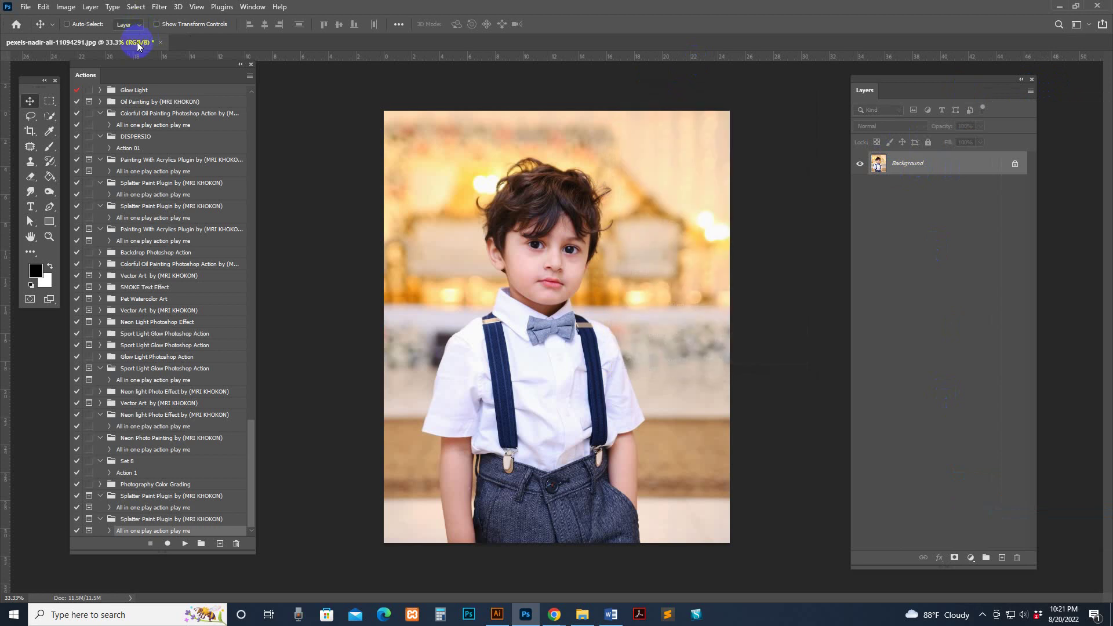
left_click_drag(113, 76, 115, 83)
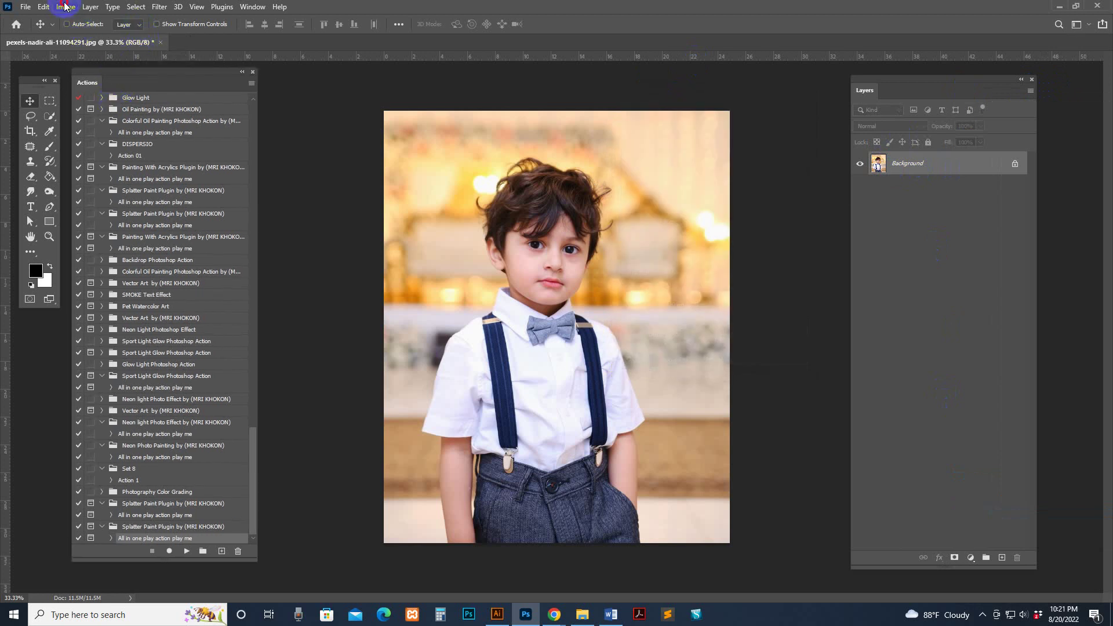
Keep the image in RGB mode and resize it to 2000 px tall, 1601 px wide
left_click(65, 6)
mouse_move(73, 19)
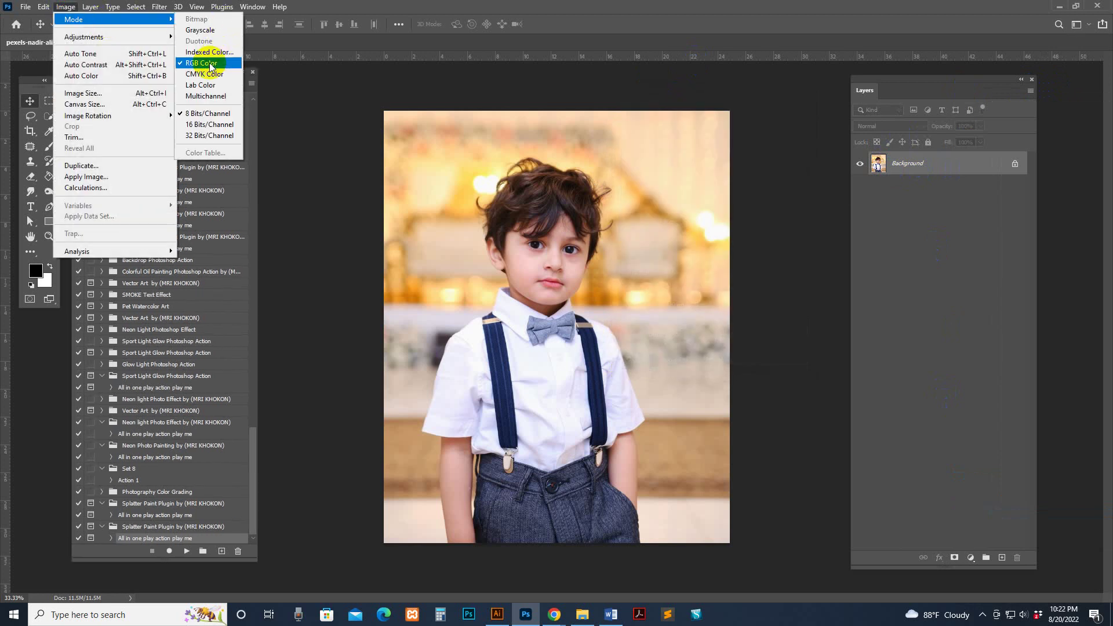
left_click(210, 64)
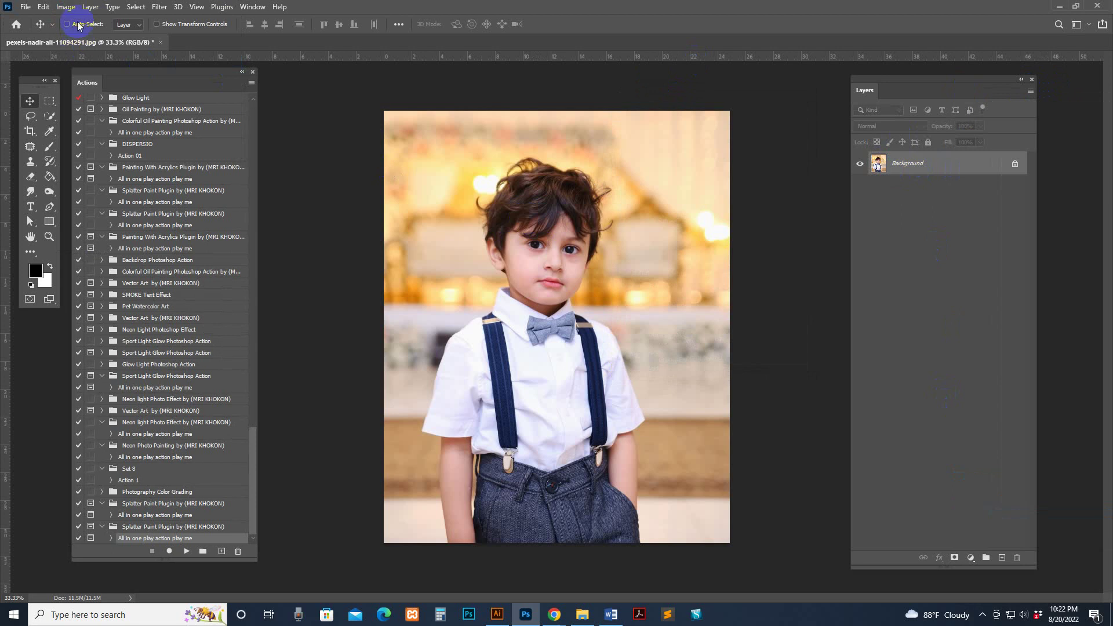
left_click(65, 6)
left_click(87, 77)
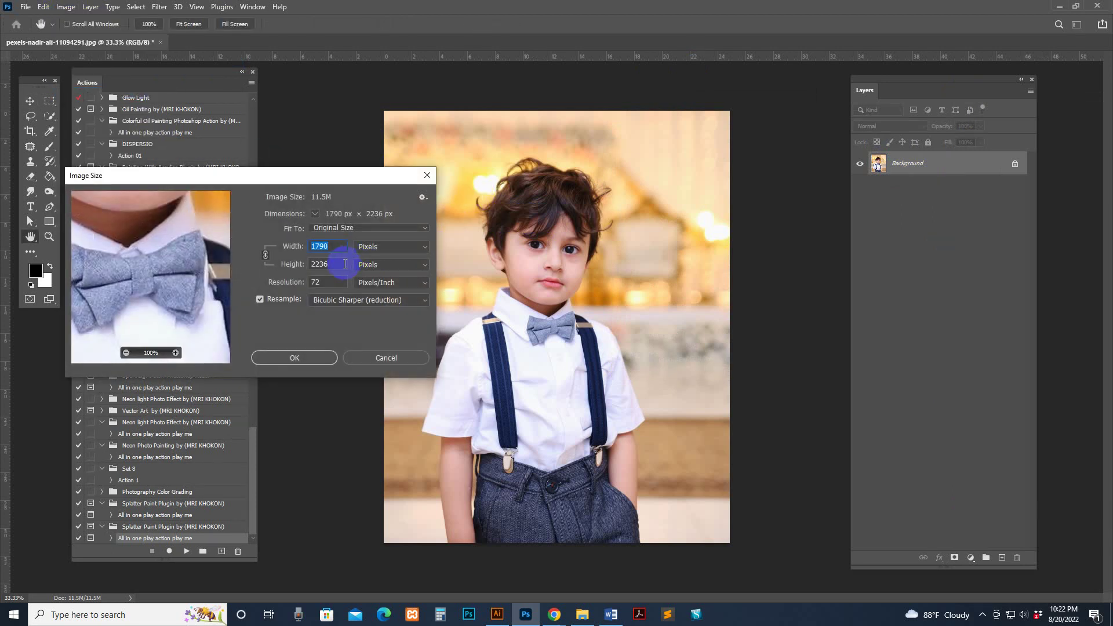
double_click(338, 264)
type("2000")
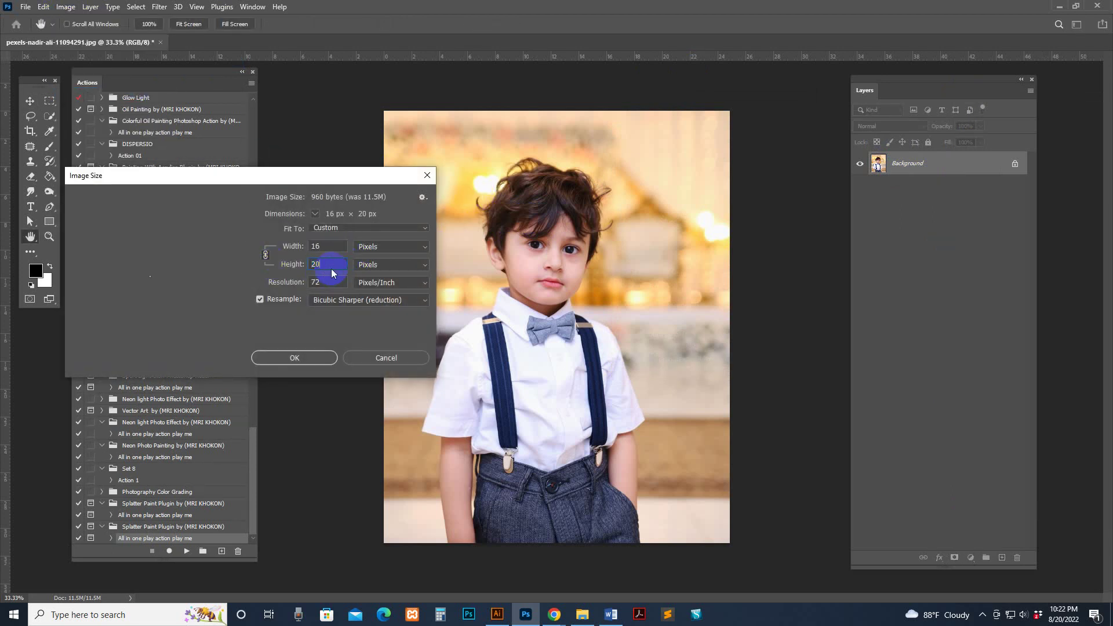
left_click(316, 356)
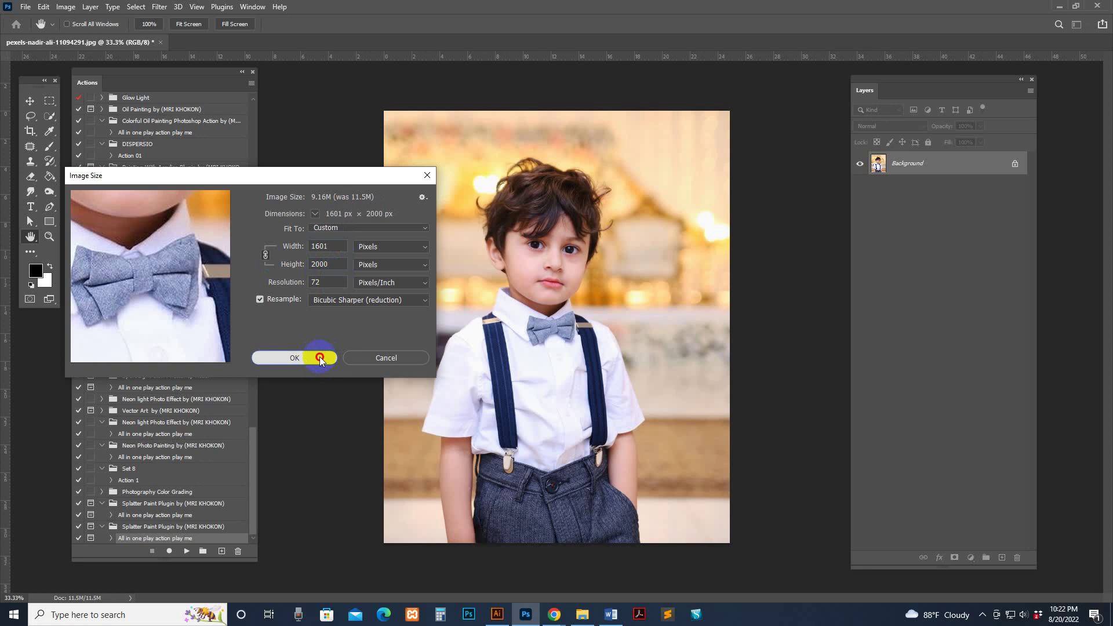
left_click(317, 358)
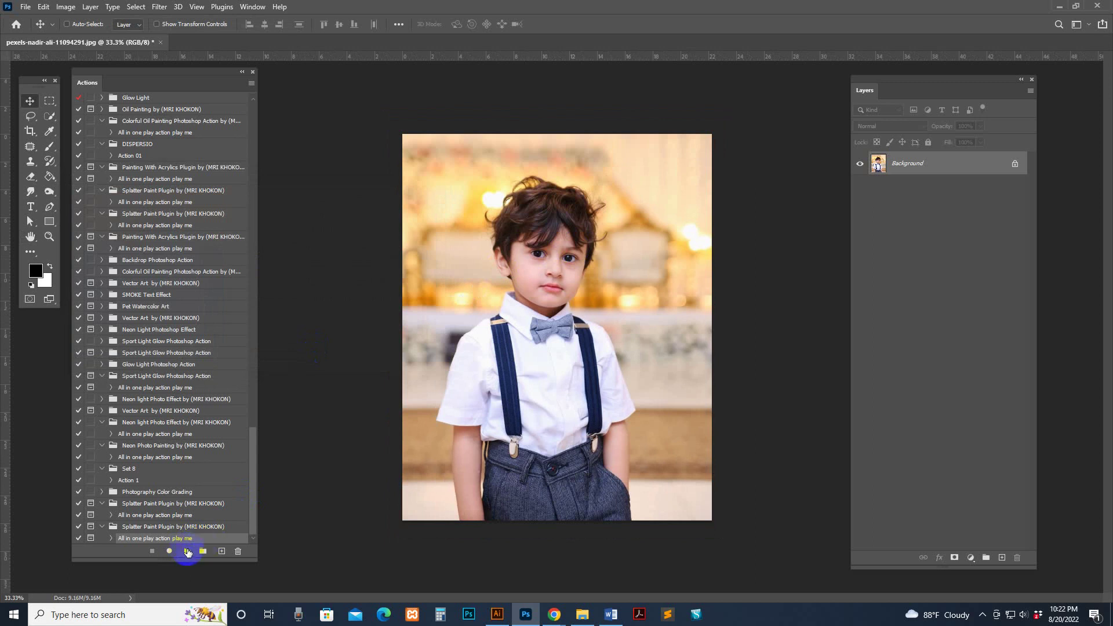
Play the 'All in one play action play me' action on the boy photo
left_click(194, 551)
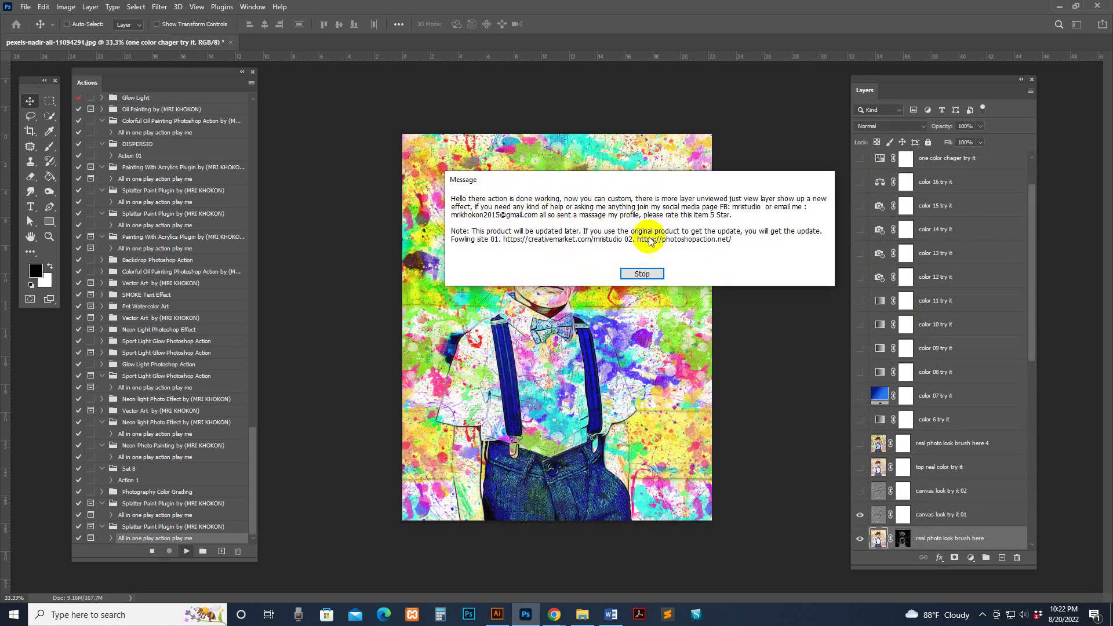
Dismiss the completion message, then zoom into the boy's face and back out to the whole artwork
left_click(643, 273)
key("z")
left_click(585, 275)
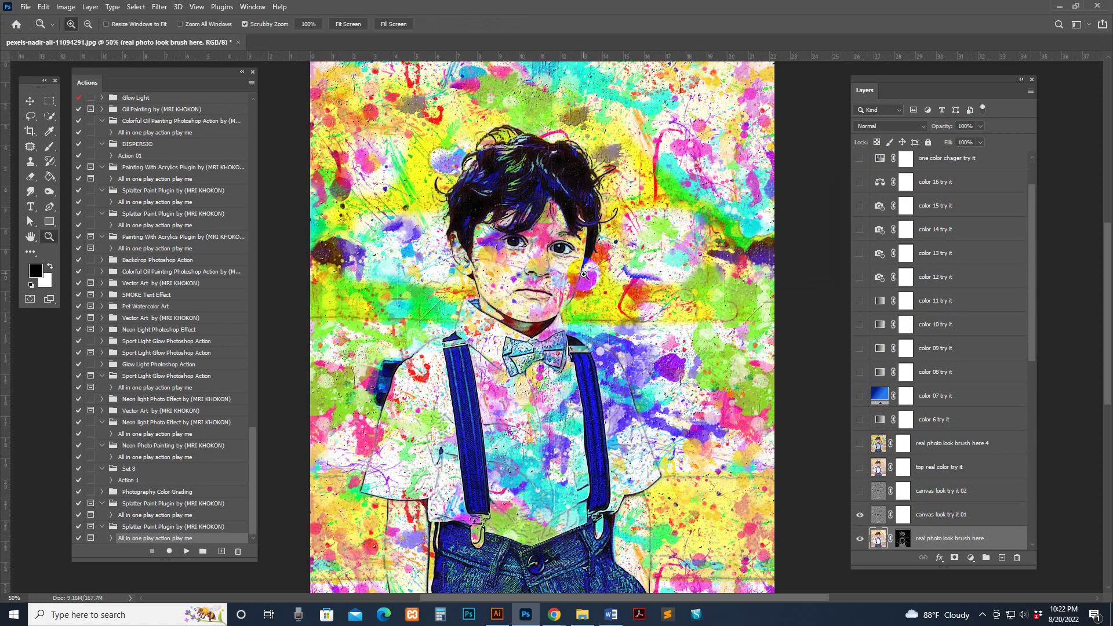
left_click(584, 275)
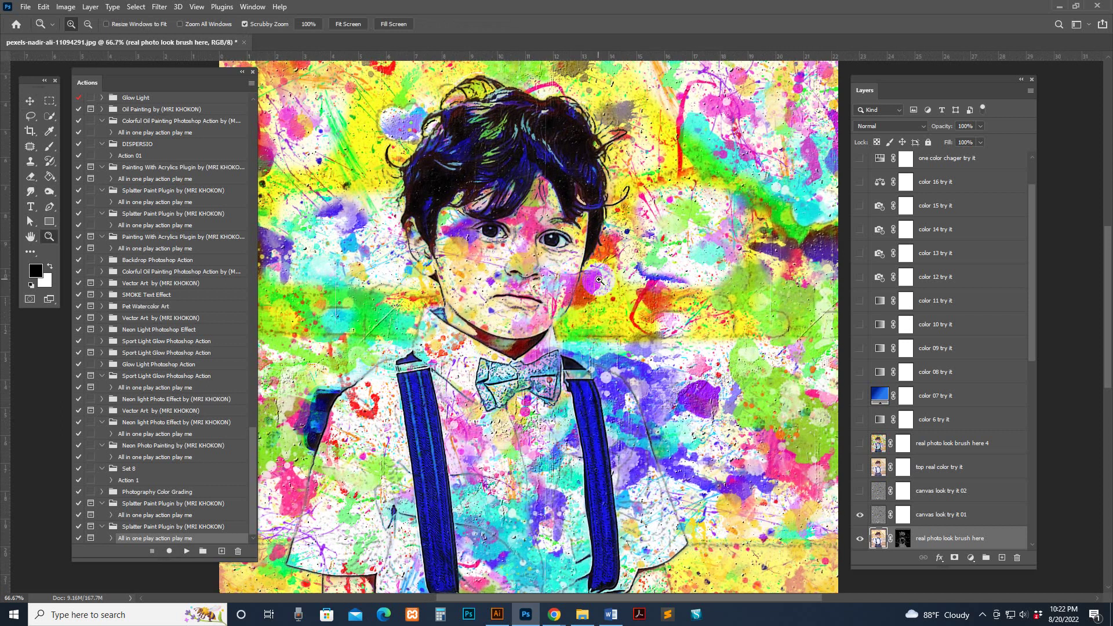
left_click_drag(609, 325, 681, 389)
left_click_drag(693, 300, 621, 94)
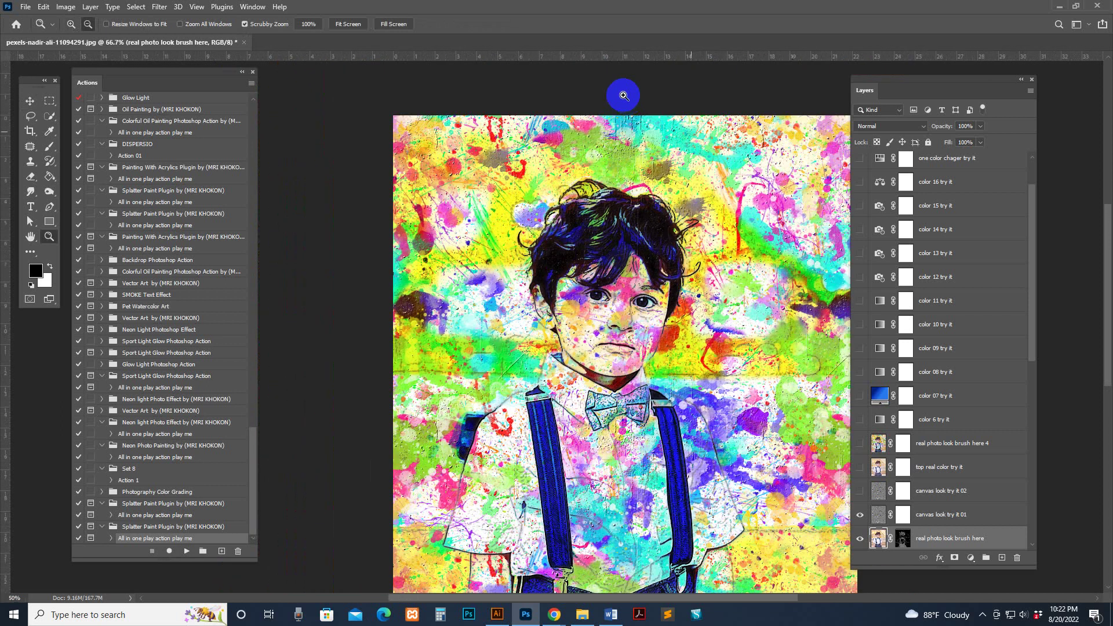
left_click(571, 266, "alt")
left_click_drag(571, 266, 647, 313)
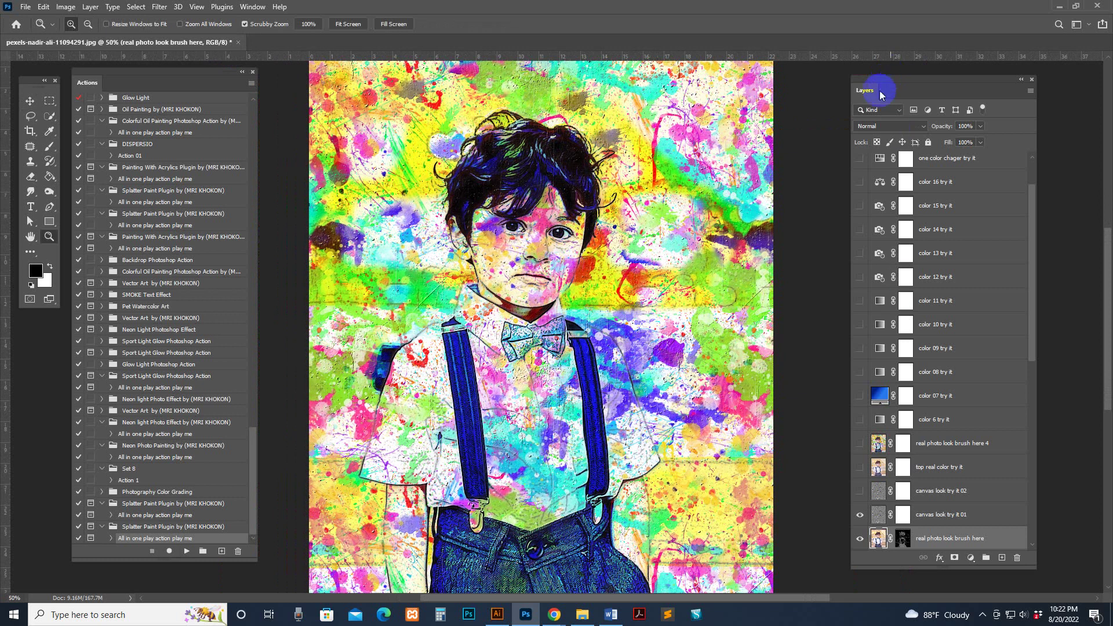
left_click_drag(869, 85, 838, 75)
scroll(895, 429, "down", 2)
Preview the yellow-green color 02 variant, then hide it to return to the multicolour splash
scroll(924, 422, "down", 1)
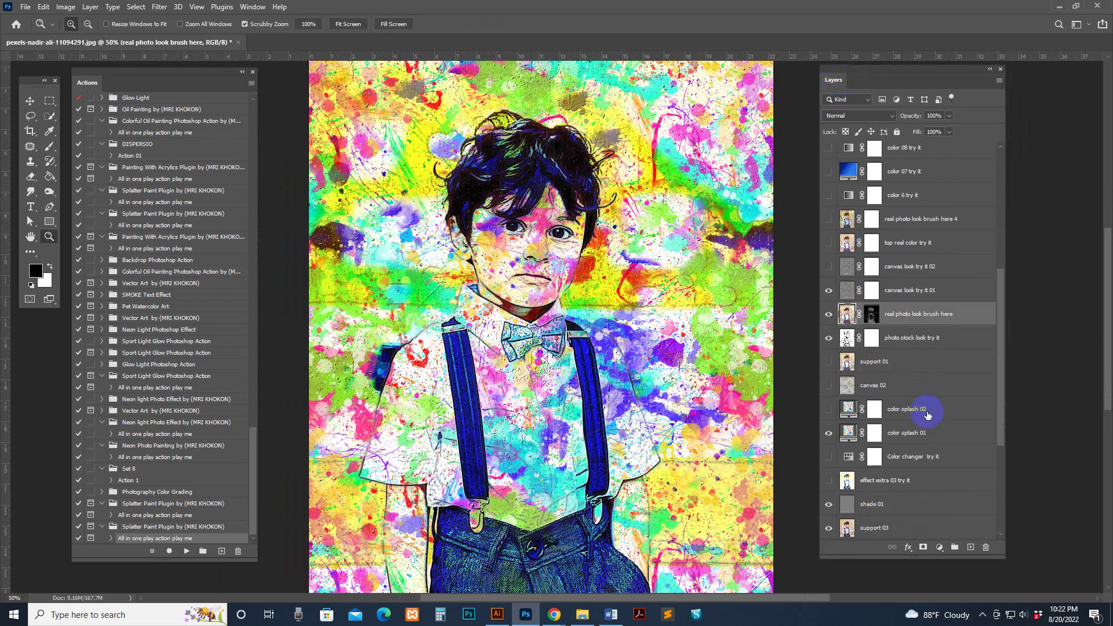
scroll(924, 410, "down", 1)
scroll(919, 397, "down", 1)
left_click(875, 416)
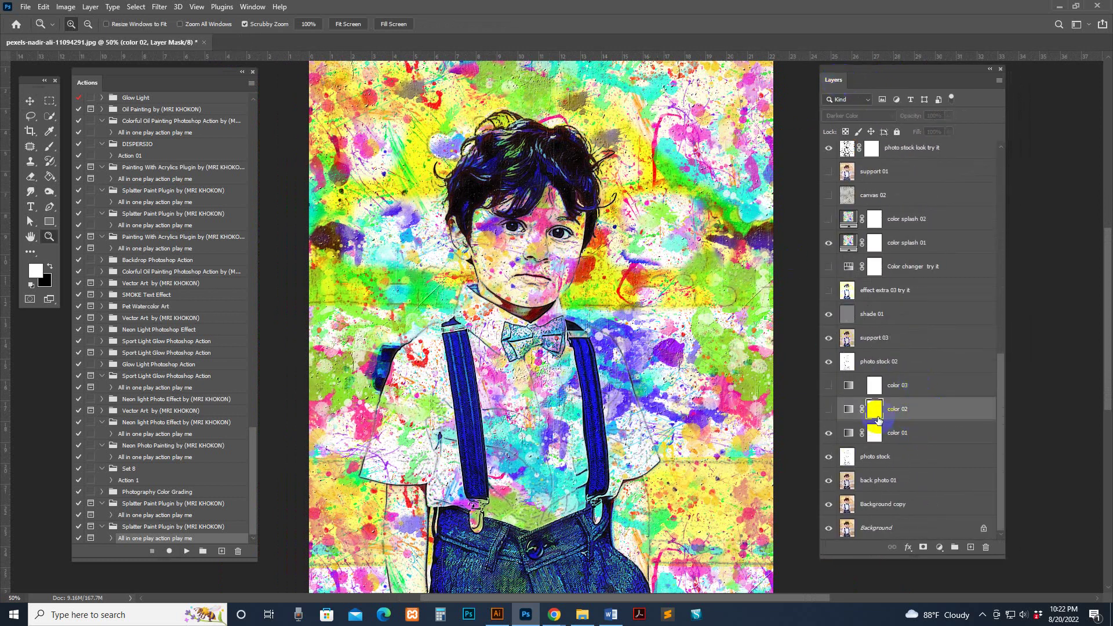
left_click(826, 410)
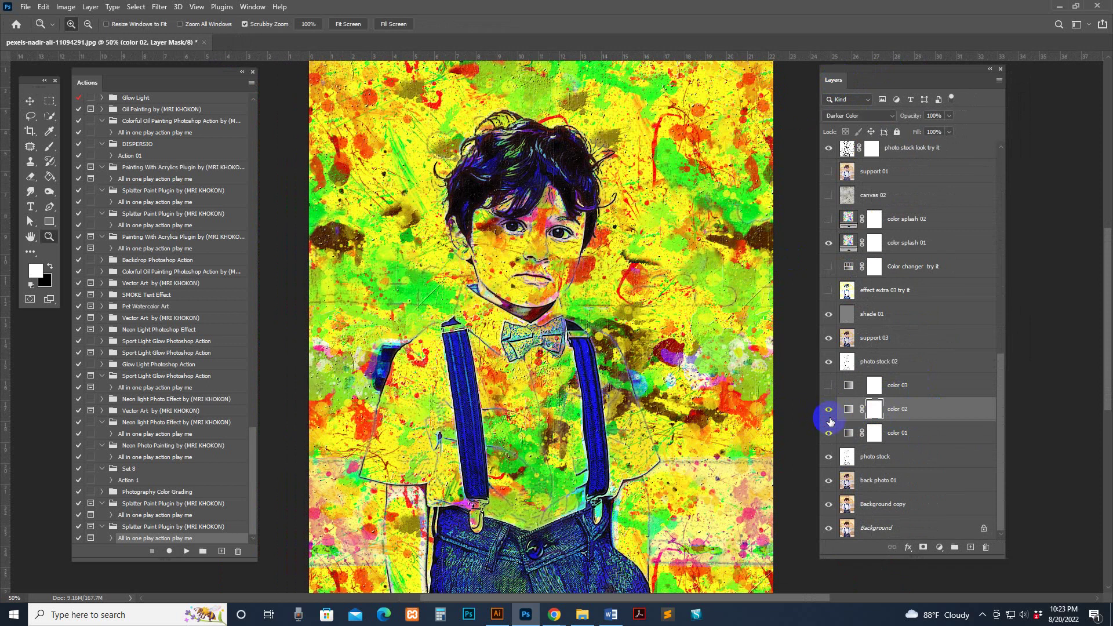
left_click(828, 435)
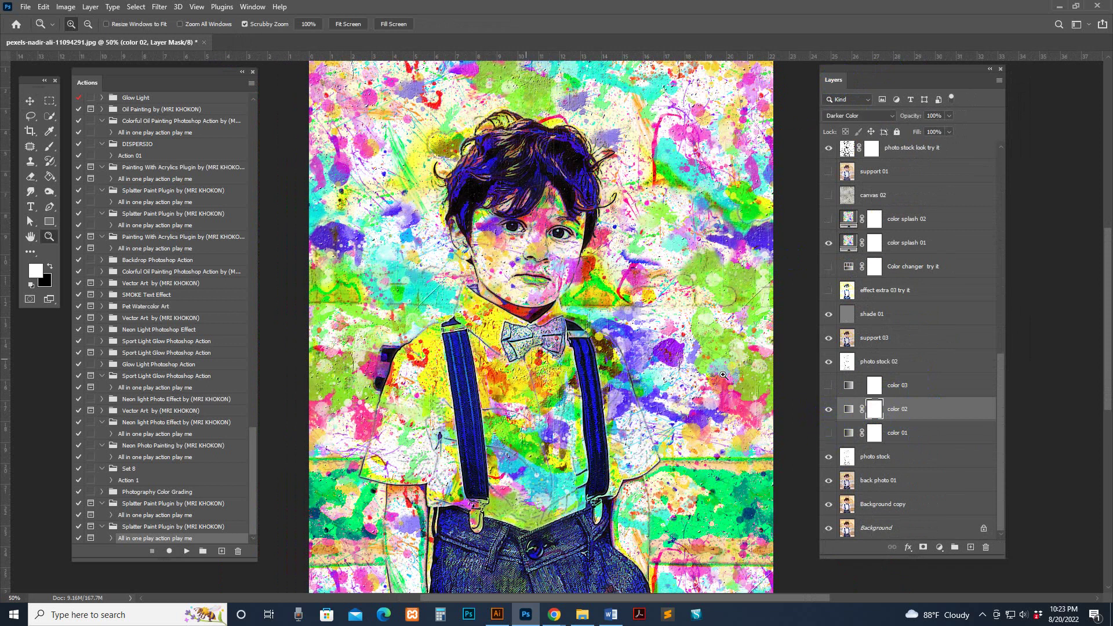
left_click(828, 434)
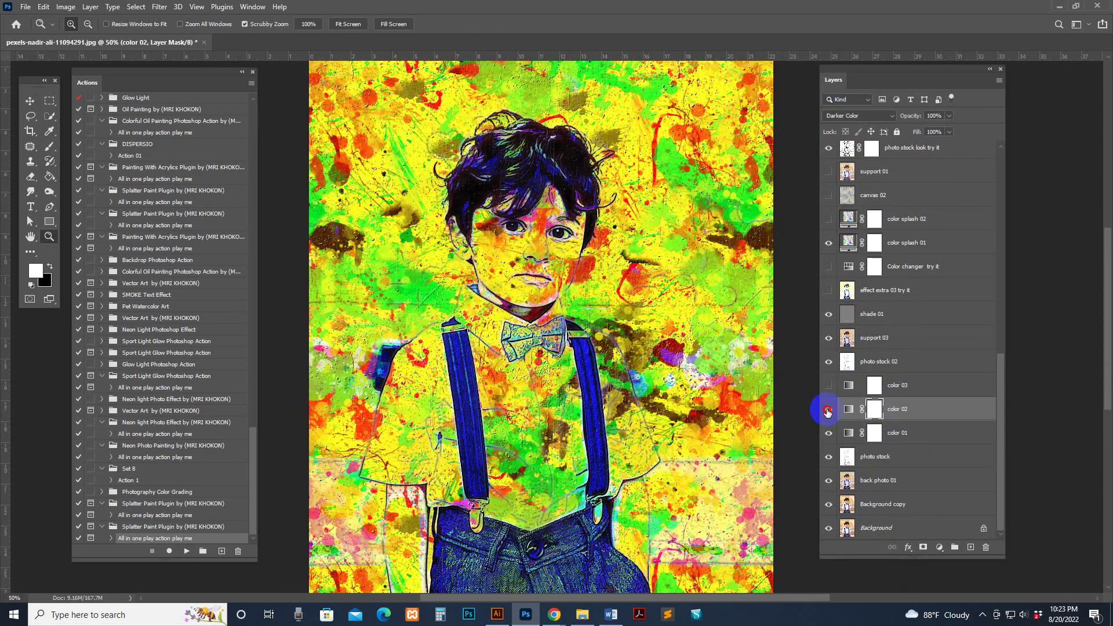
Try the color 01 and color 03 variants, settling on the multicolour splash with color 03 on
left_click(828, 409)
left_click(828, 385)
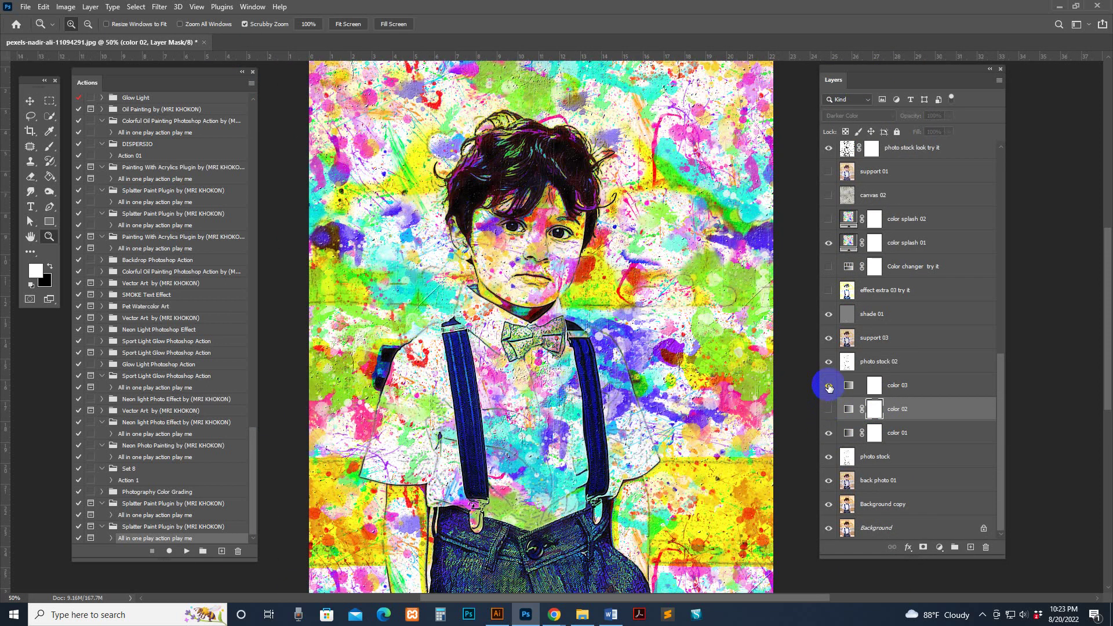
left_click(828, 434)
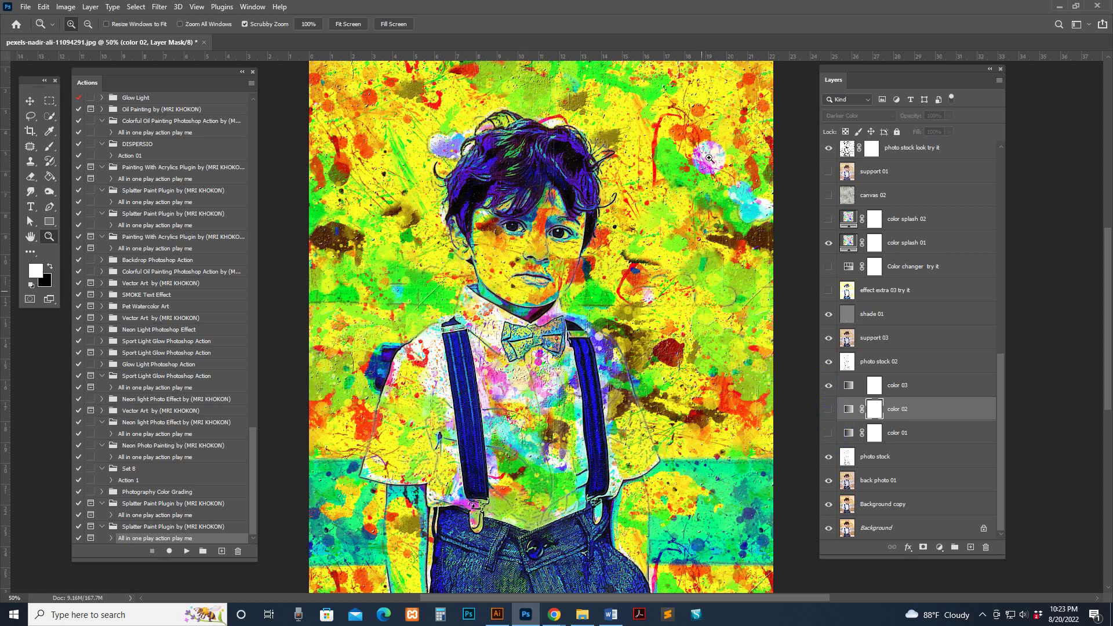
left_click(830, 433)
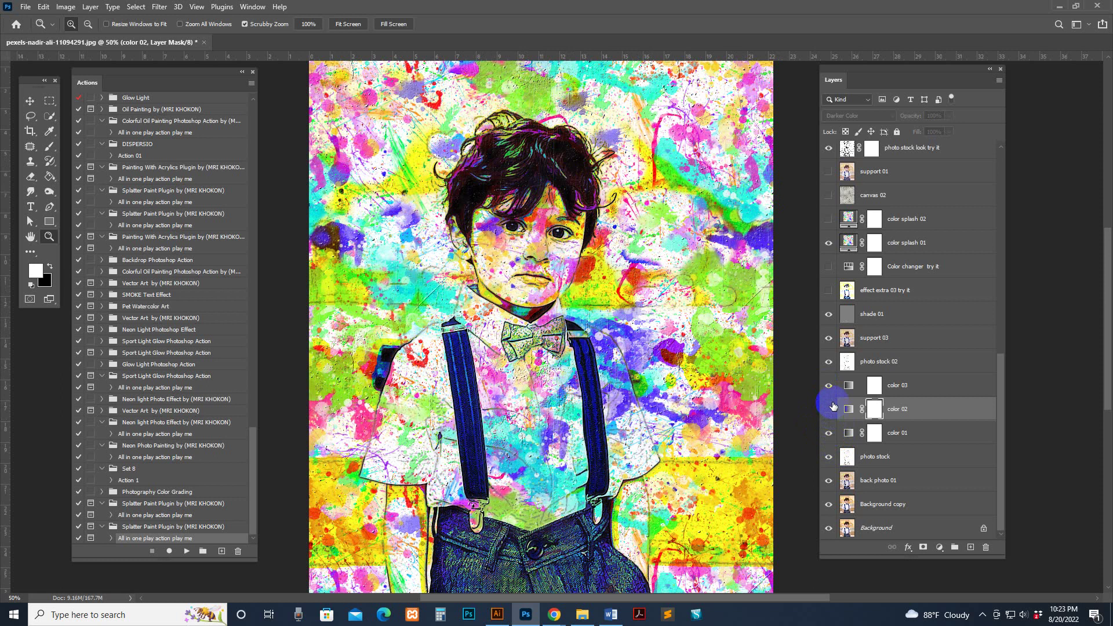
left_click(830, 385)
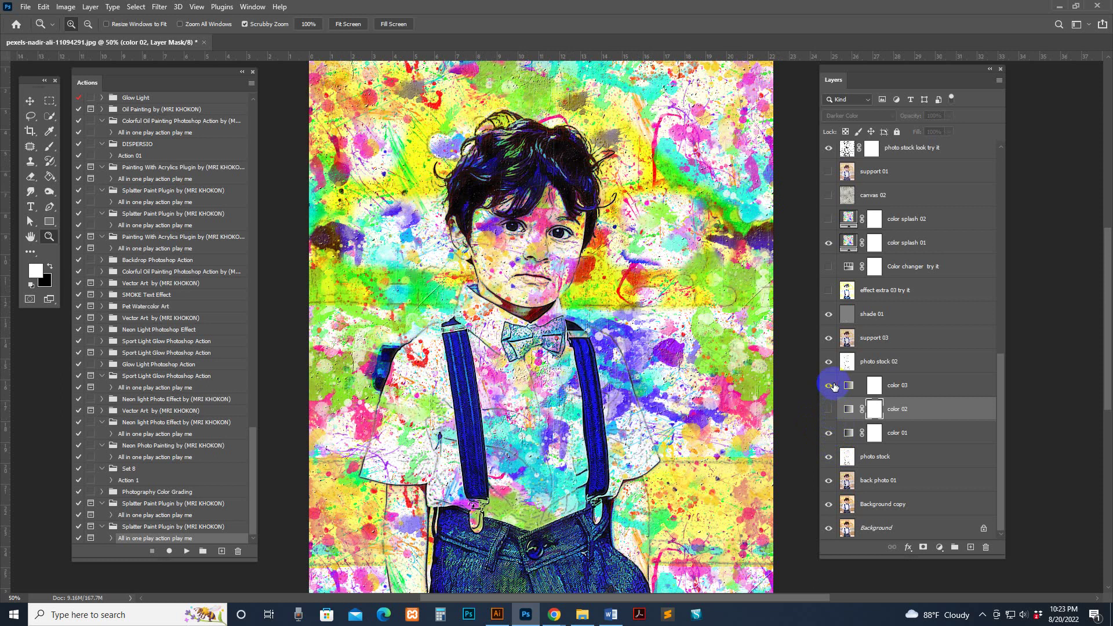
left_click(829, 386)
left_click(928, 392)
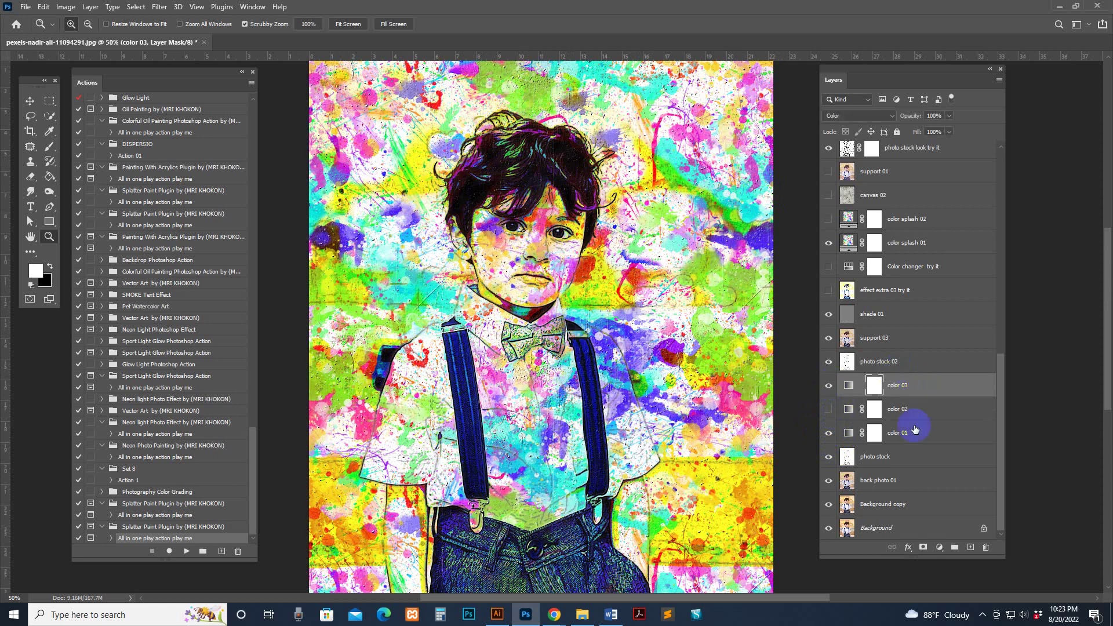
Preview the effect extra 03 try it layer, then switch it off again
left_click(889, 341)
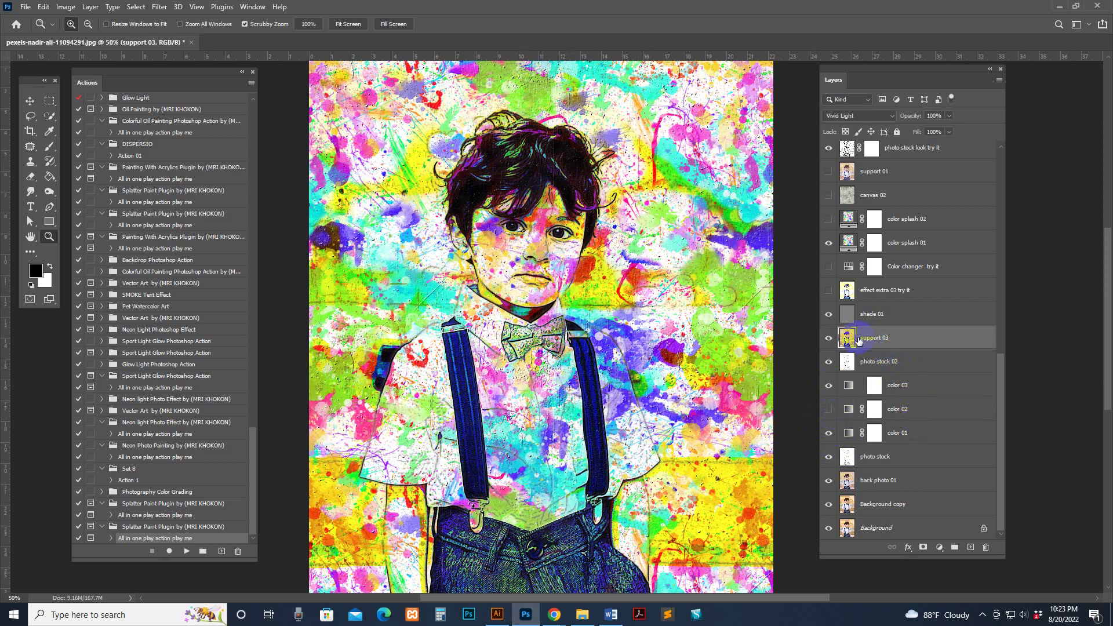
left_click(902, 291)
left_click(828, 291)
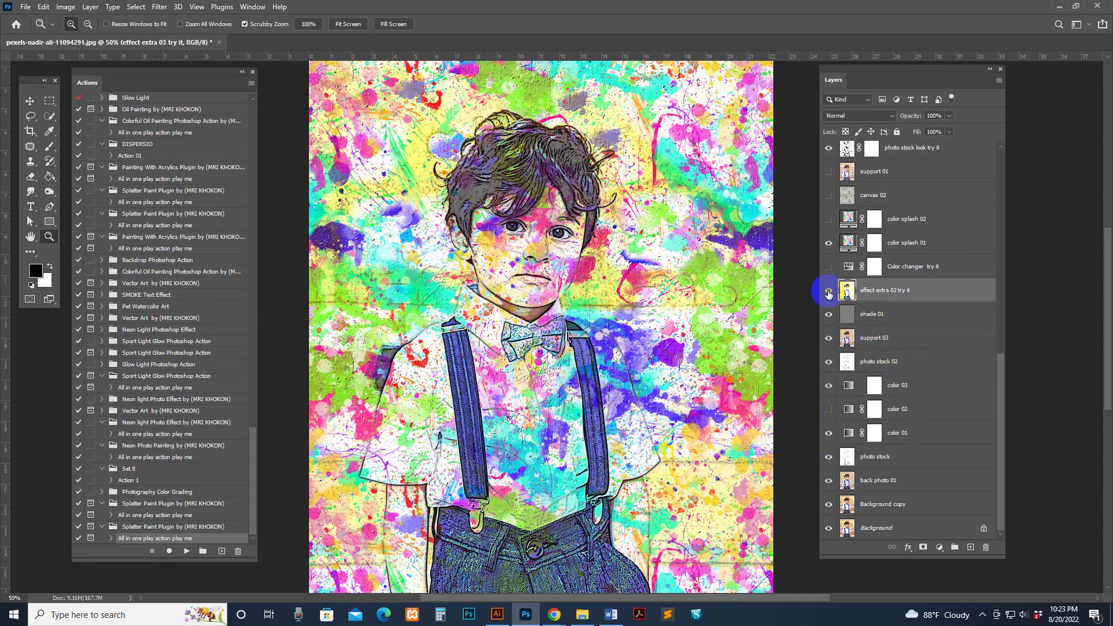
left_click(828, 291)
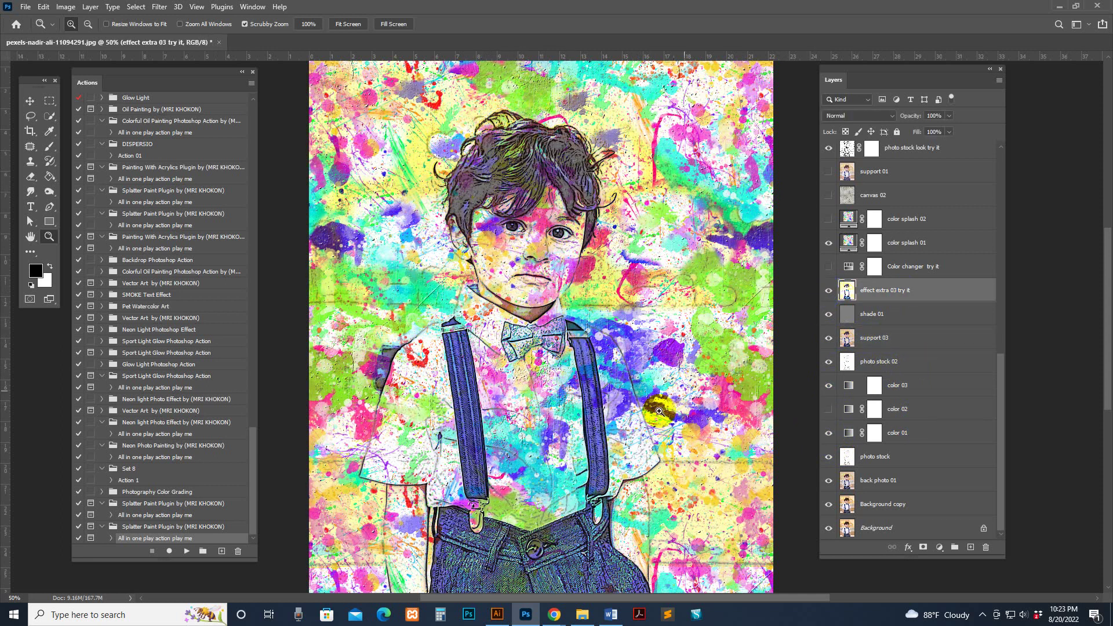
left_click(818, 290)
left_click(827, 289)
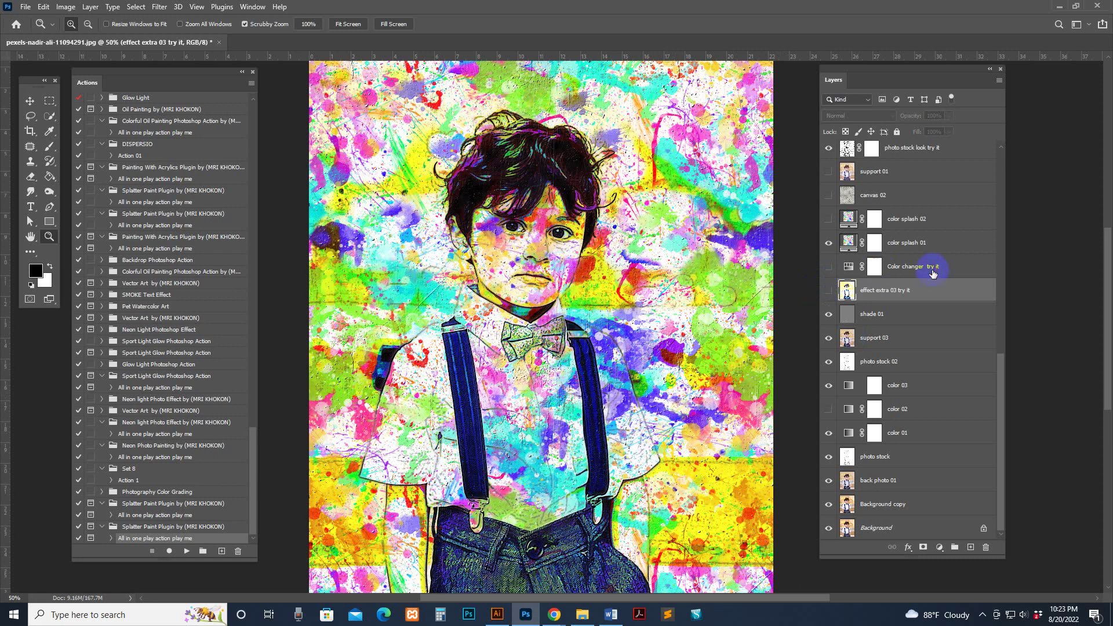
Turn on the Color changer try it layer and set its Hue to -111 to recolour the splatter
left_click(827, 268)
left_click(827, 268)
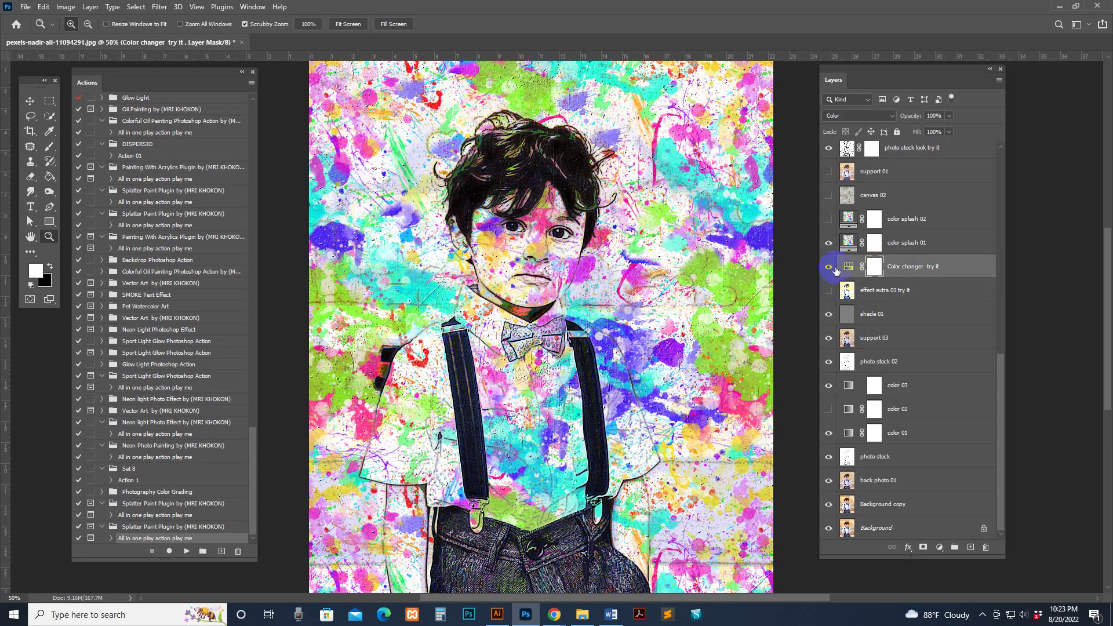
double_click(848, 267)
mouse_move(272, 220)
left_mouse_down()
mouse_move(257, 225)
mouse_move(307, 223)
mouse_move(214, 221)
mouse_move(339, 220)
mouse_move(214, 219)
mouse_move(281, 219)
mouse_move(231, 218)
left_mouse_up()
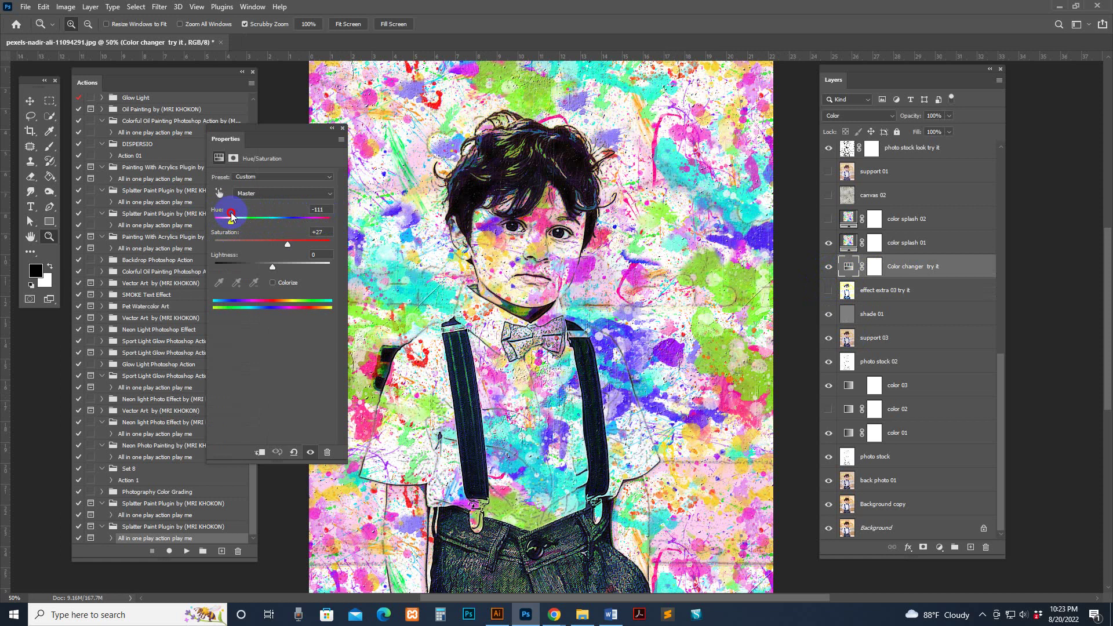
left_click(343, 132)
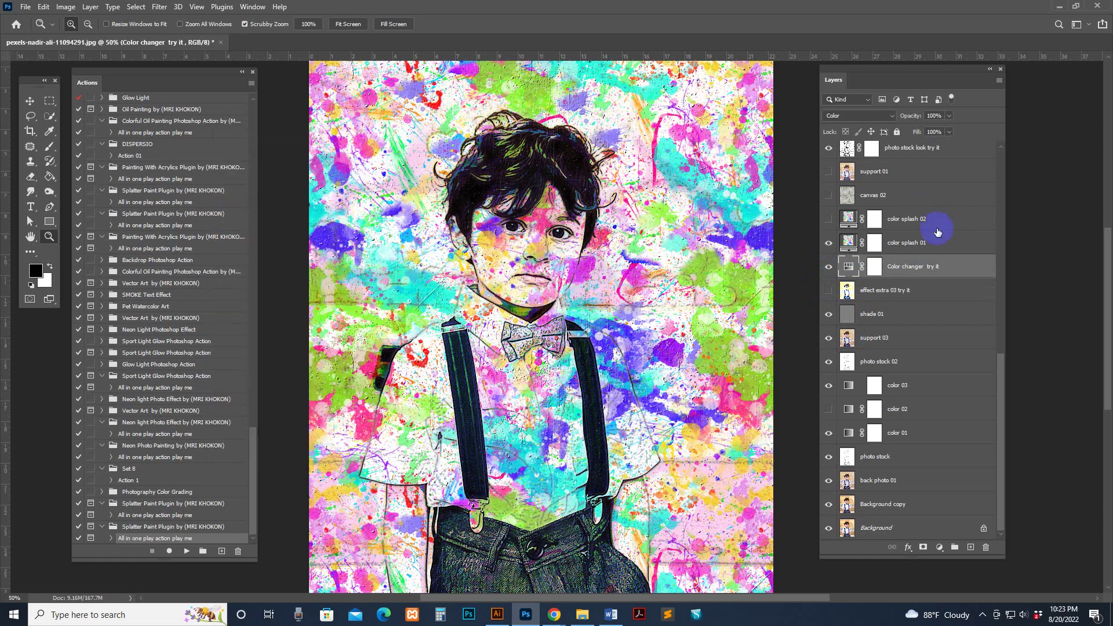
left_click(908, 244)
left_click(828, 243)
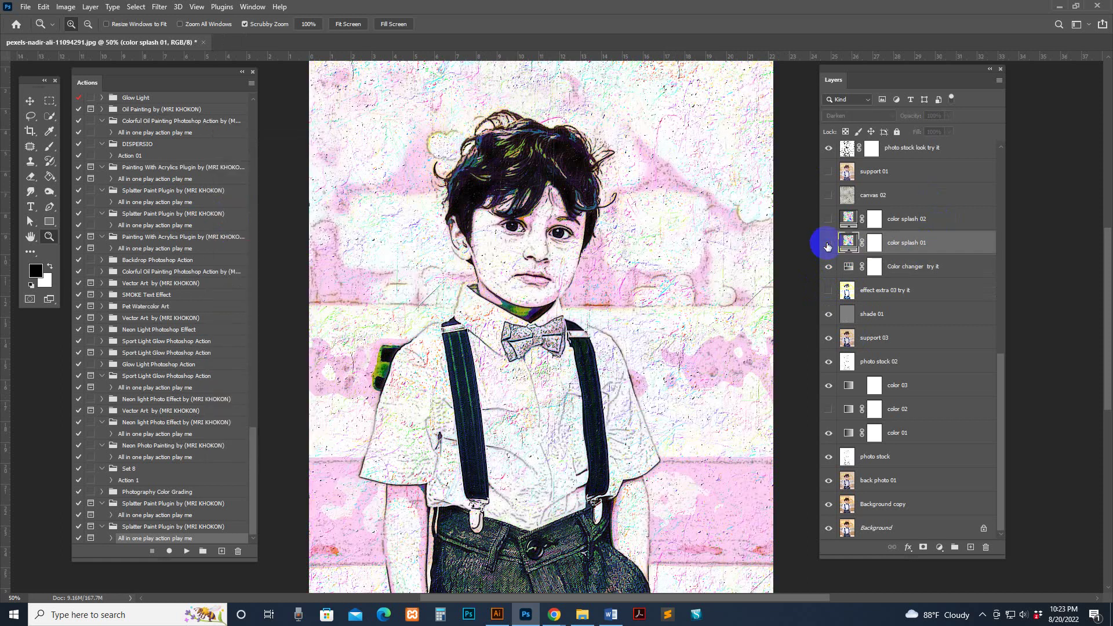
left_click(828, 243)
left_click(904, 219)
left_click(829, 219)
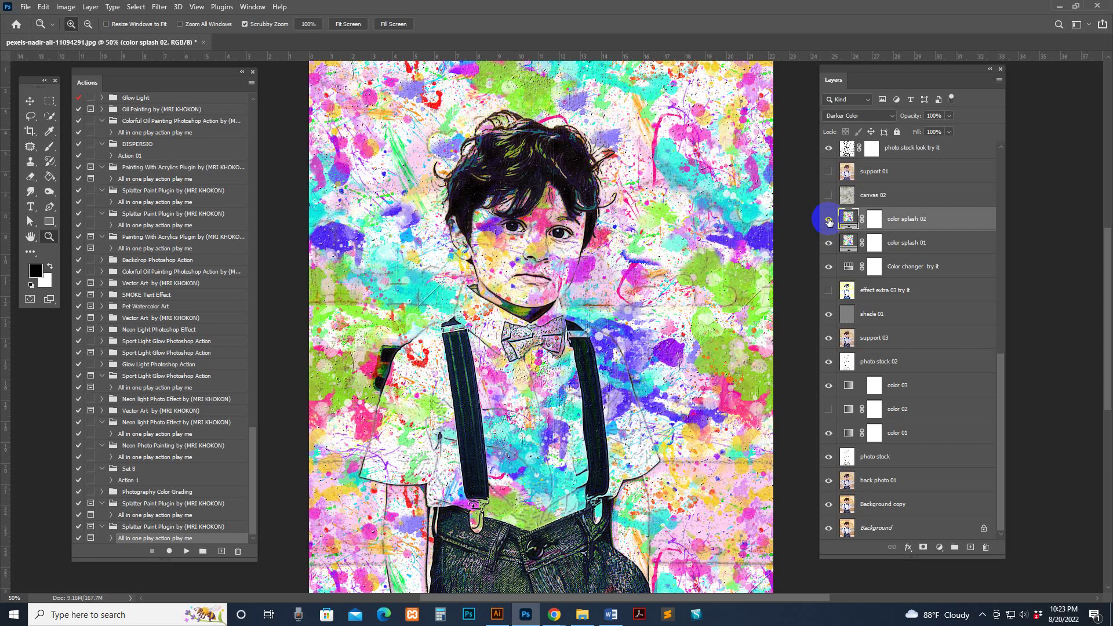
left_click(848, 243)
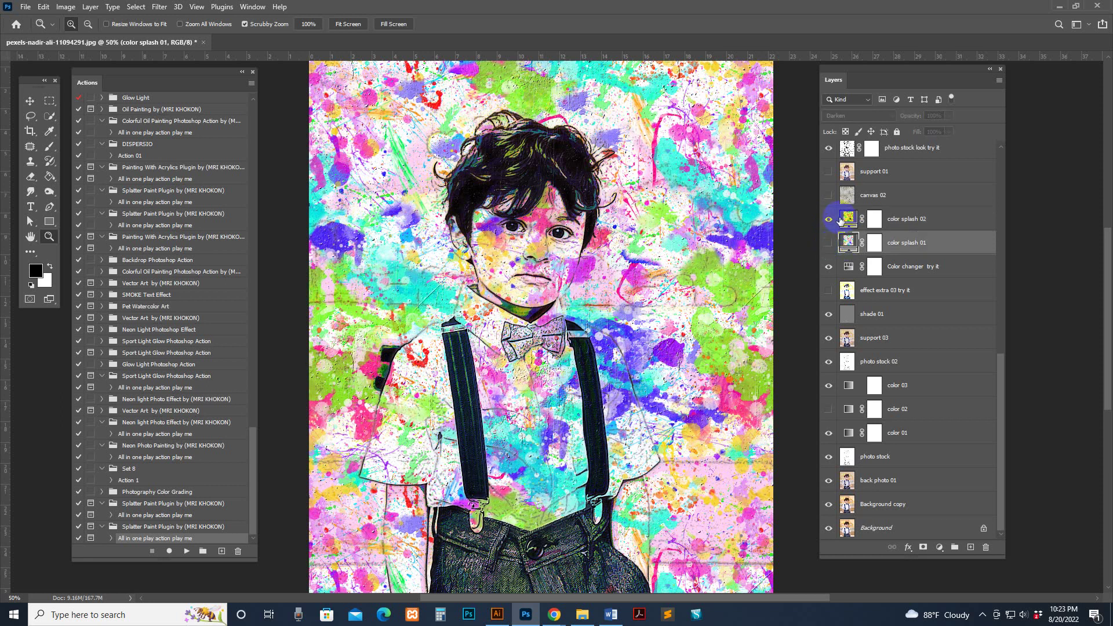
left_click(835, 219)
left_click(828, 219)
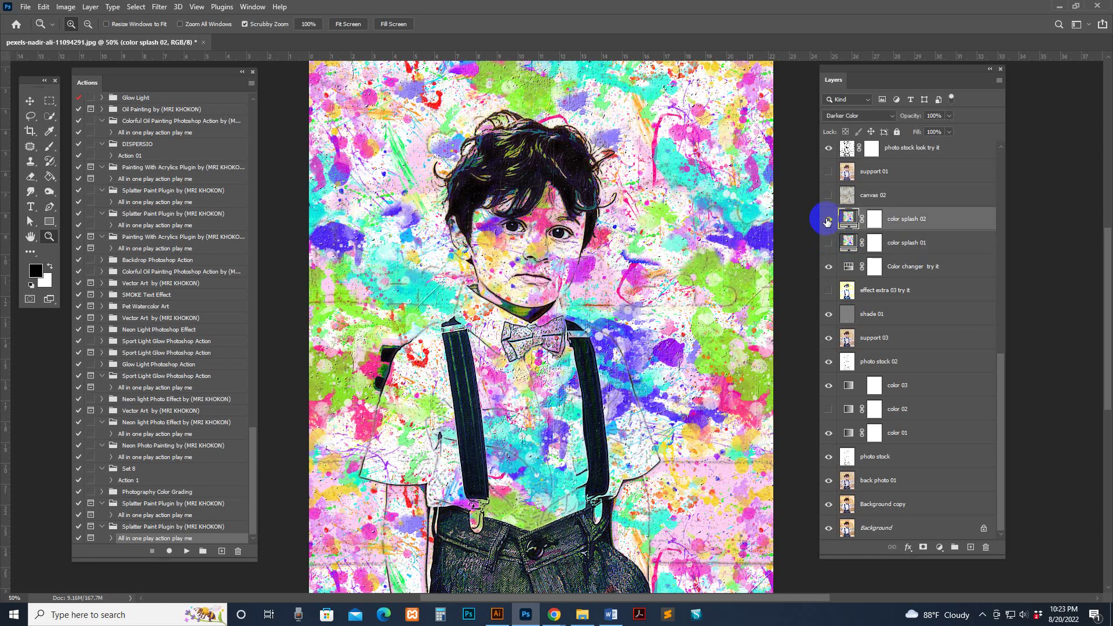
left_click(828, 242)
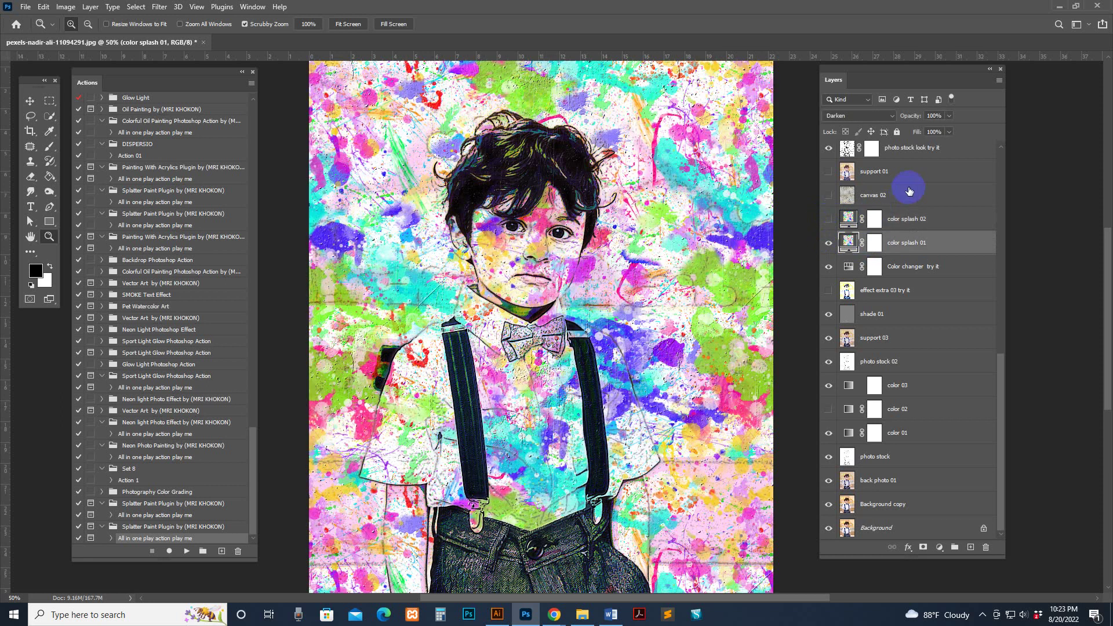
left_click(829, 200)
left_click(826, 196)
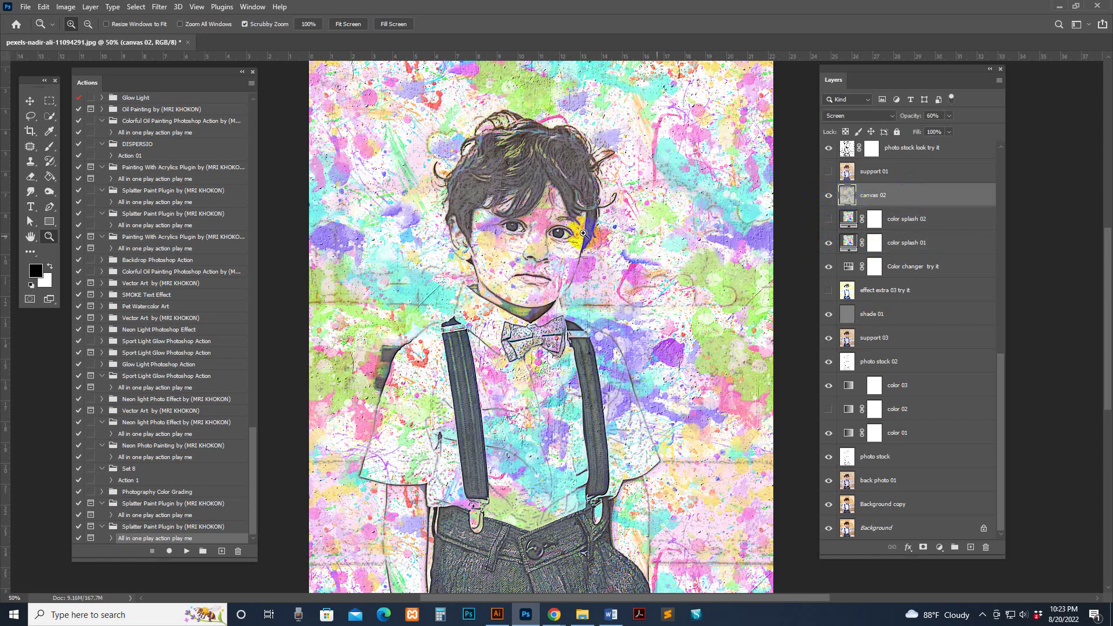
scroll(542, 188, "up", 1)
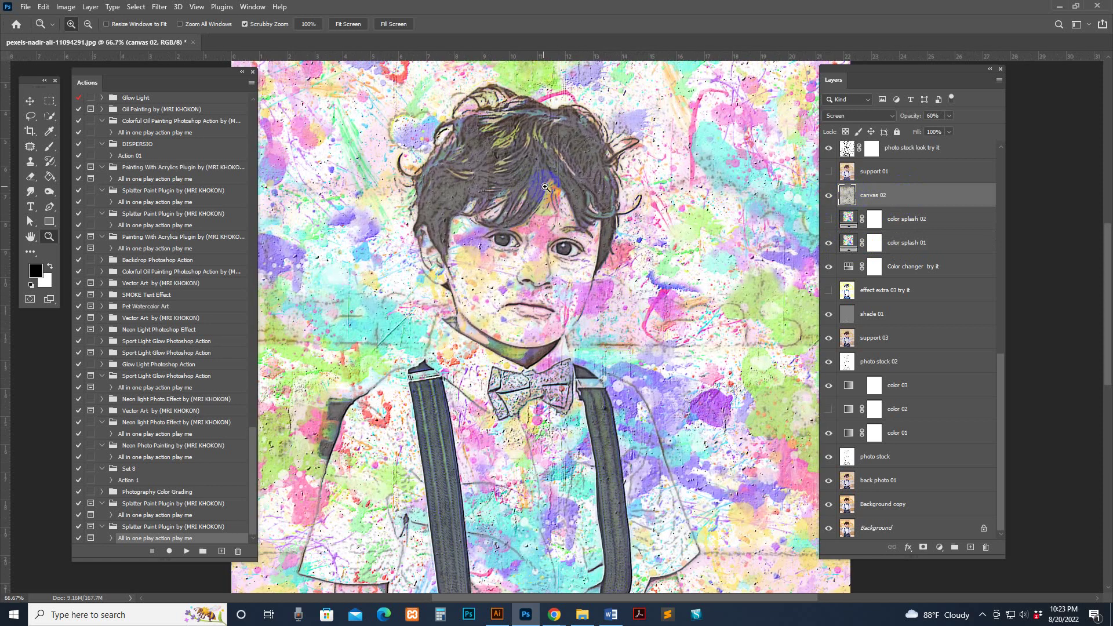
scroll(556, 250, "down", 1)
left_click(829, 196)
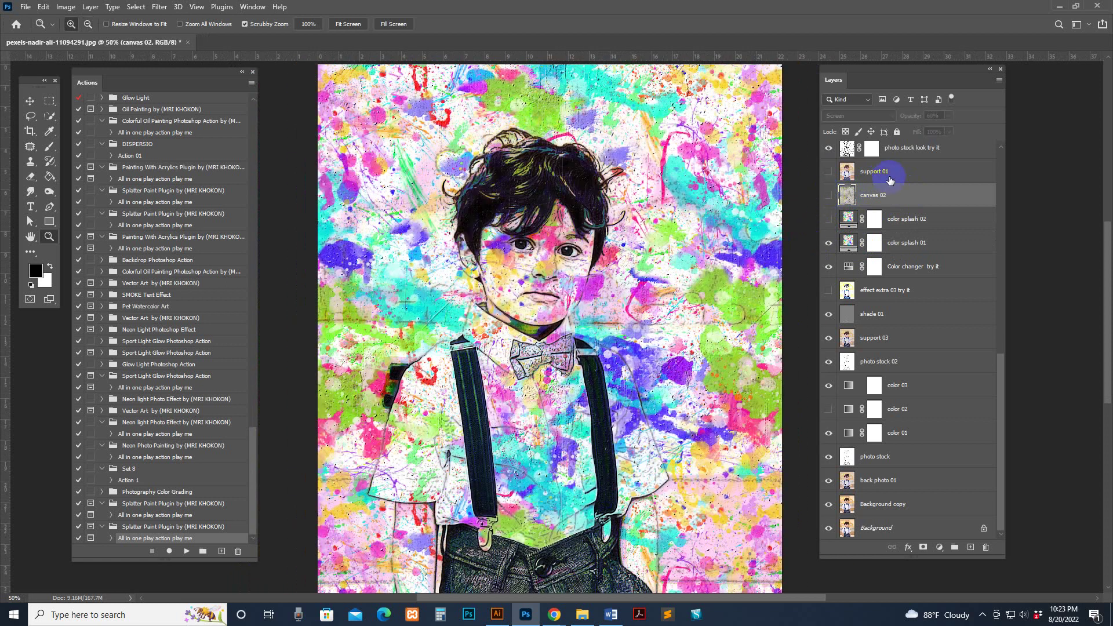
left_click(847, 172)
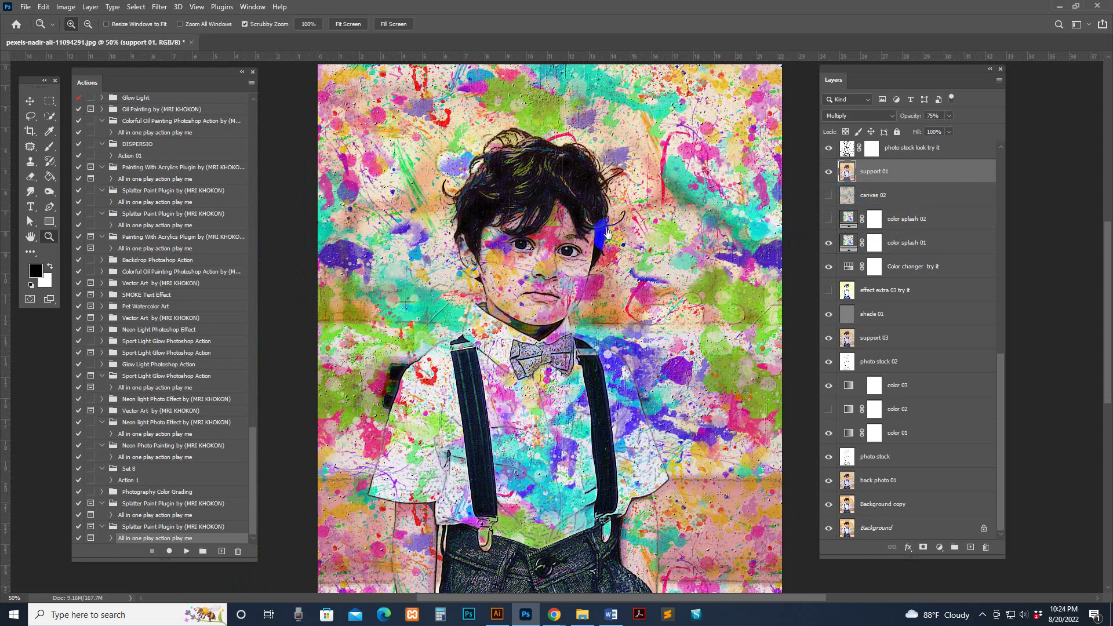
left_click_drag(606, 237, 616, 272)
mouse_move(672, 343)
left_mouse_down()
mouse_move(676, 249)
mouse_move(578, 159)
left_mouse_up()
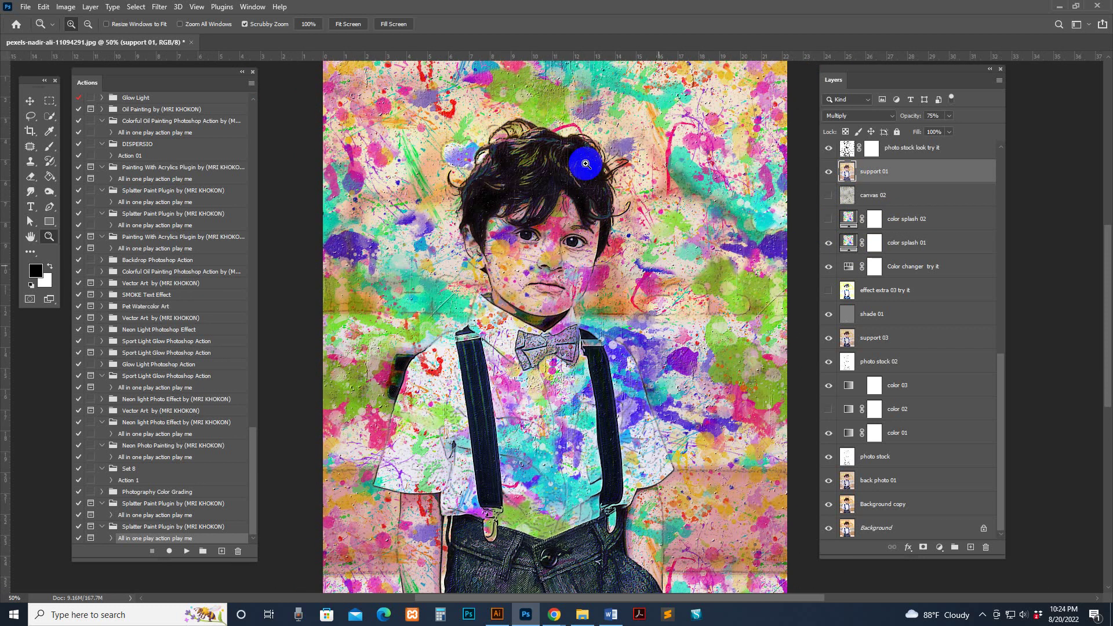
left_click(829, 172)
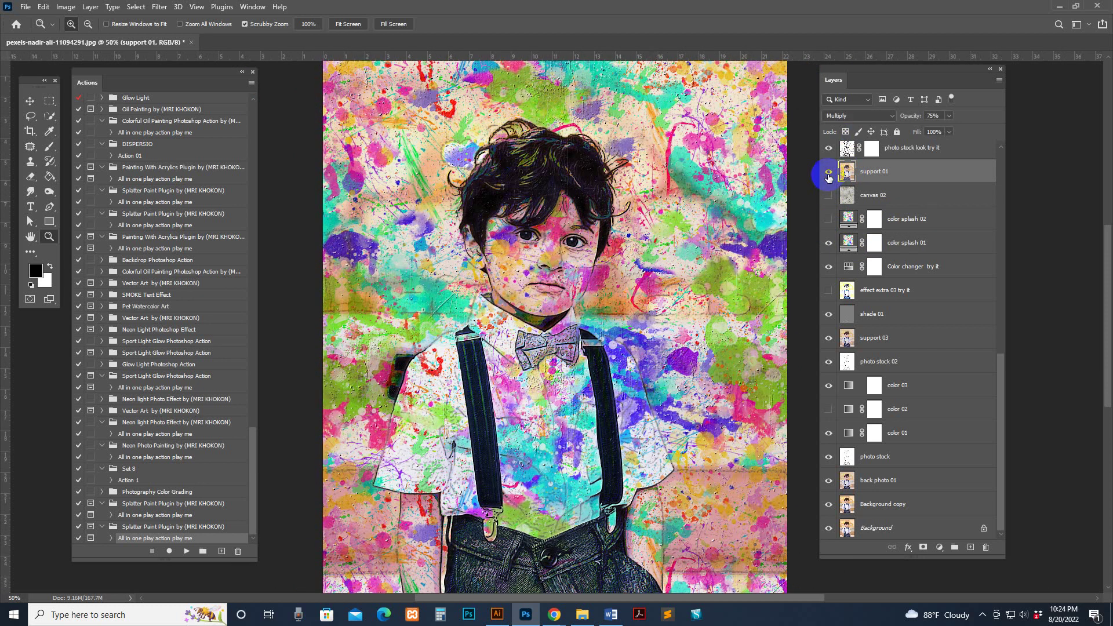
left_click(828, 173)
scroll(903, 229, "up", 2)
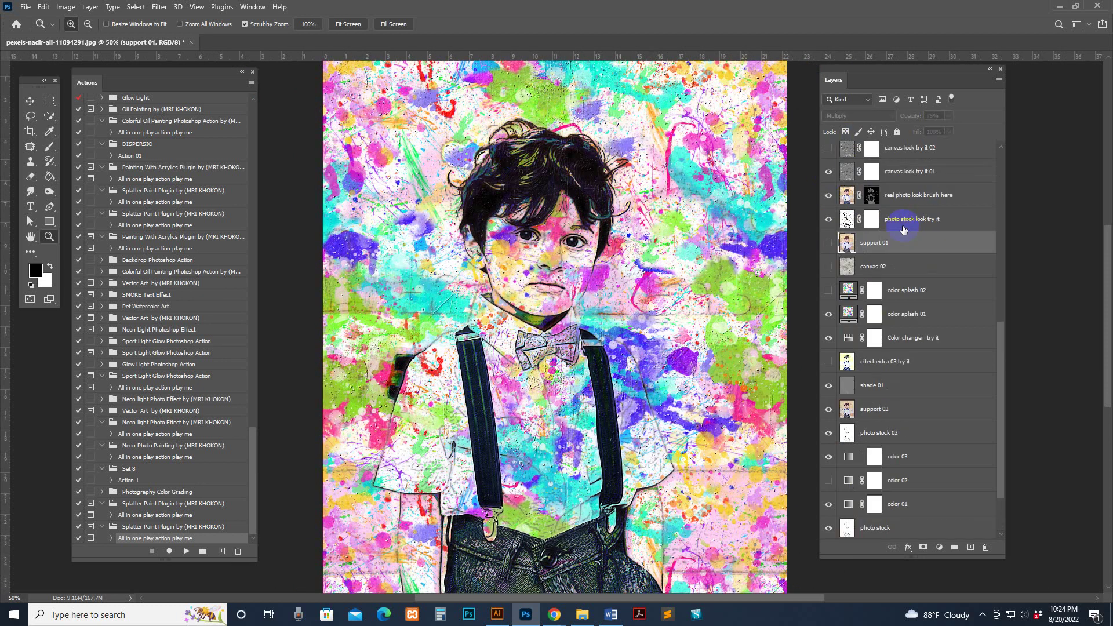
Show the 'real photo look brush here' layer and target its mask for painting
left_click(937, 222)
left_click(828, 219)
left_click(827, 219)
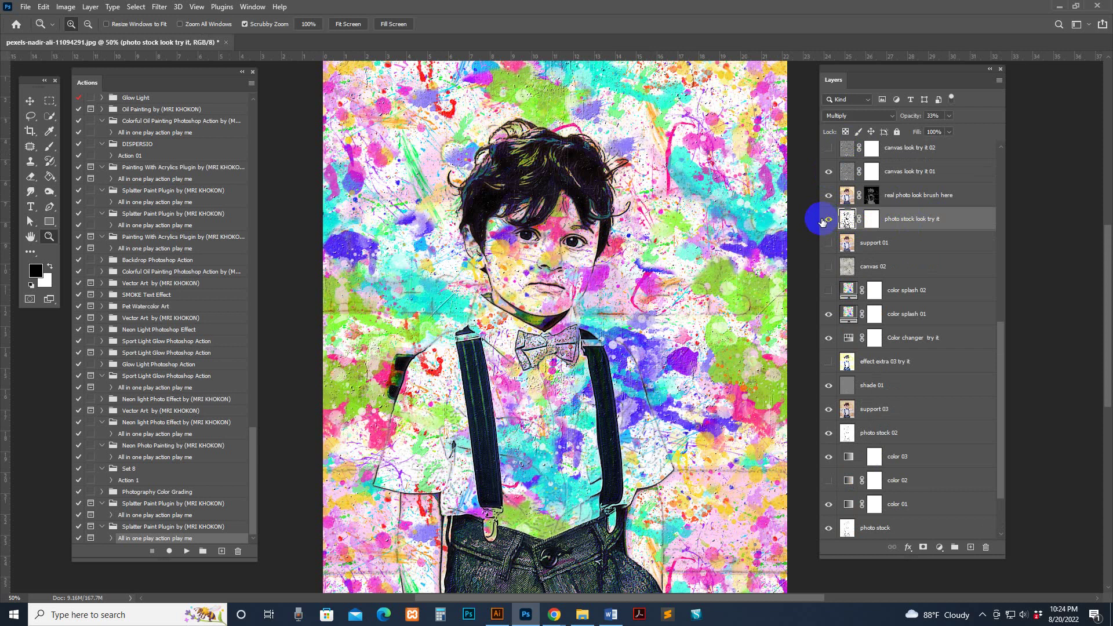
scroll(913, 220, "up", 1)
left_click(858, 224)
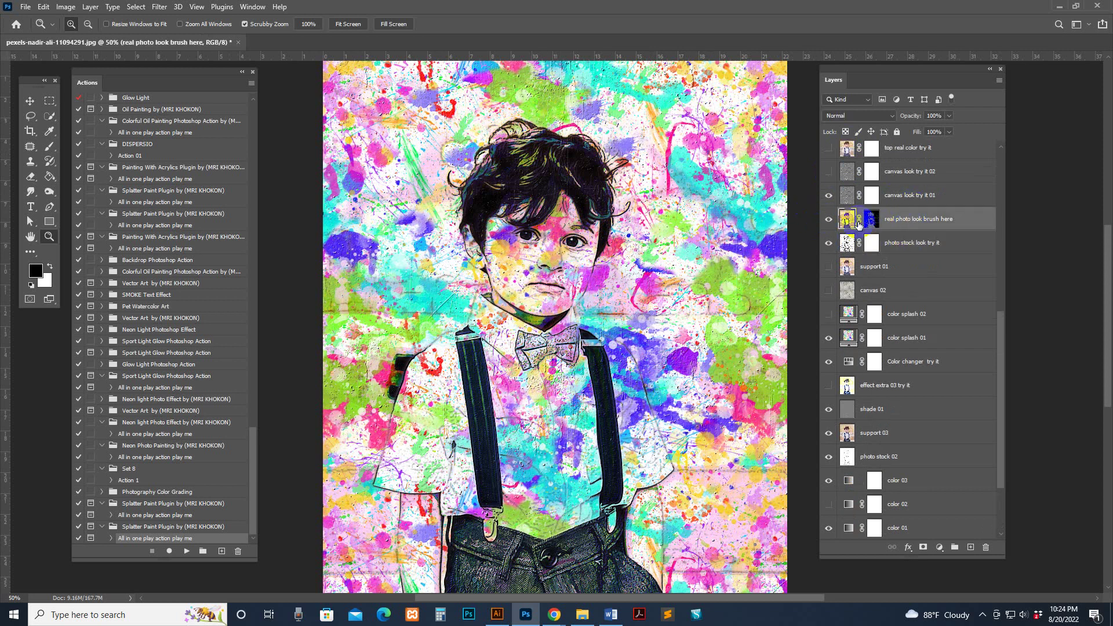
left_click(828, 220)
left_click(871, 220)
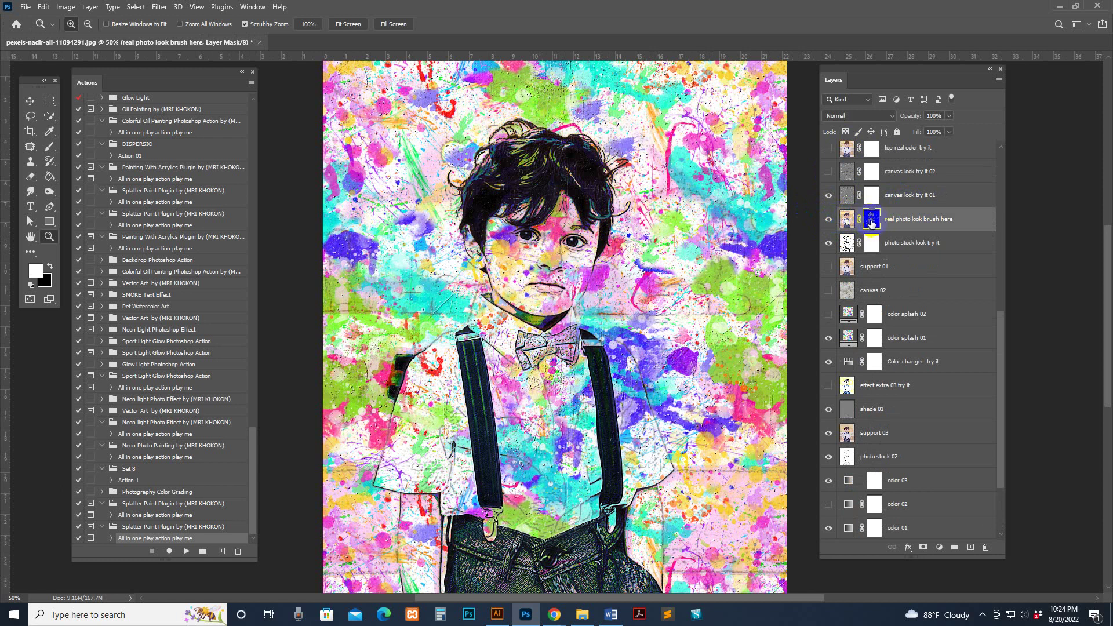
Select the Brush tool with a soft round preset at a smaller size
left_click(50, 147)
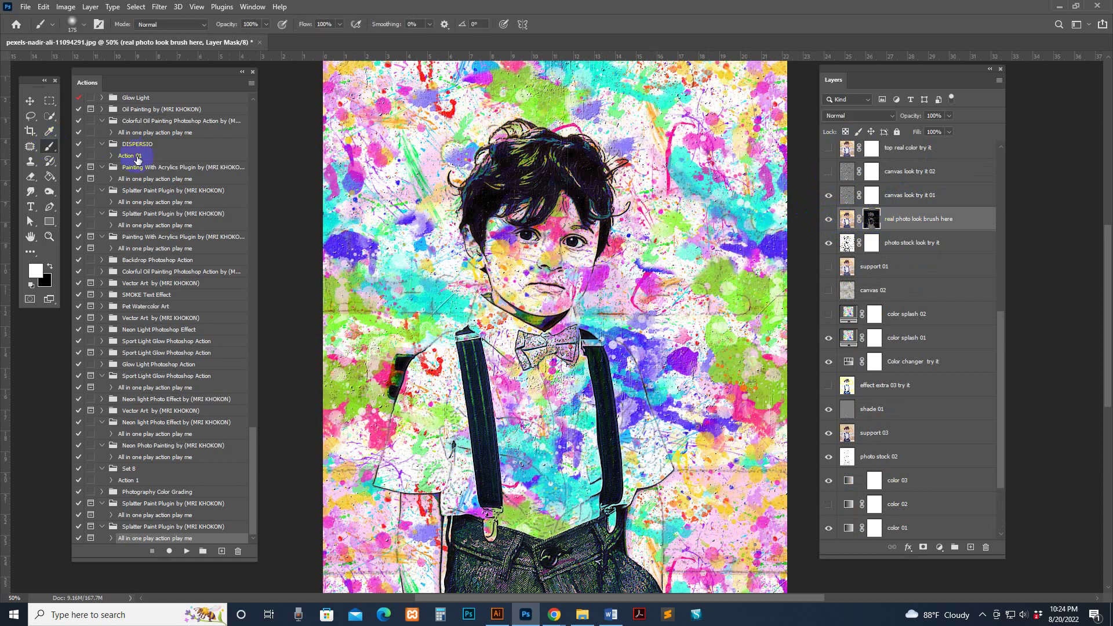
left_click(86, 27)
left_click(619, 15)
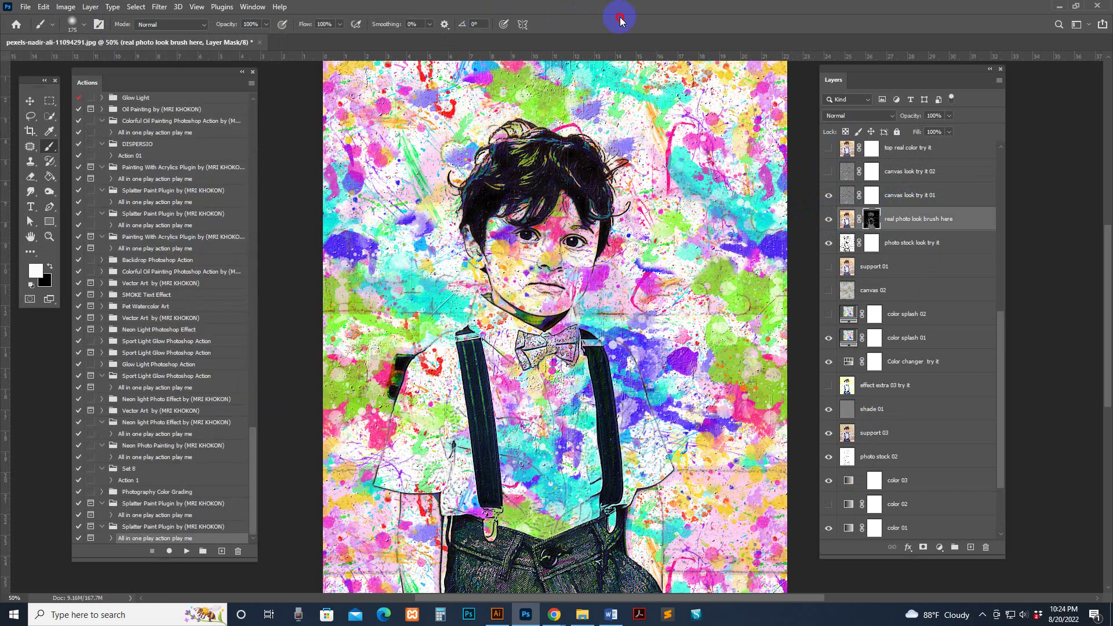
left_click(84, 24)
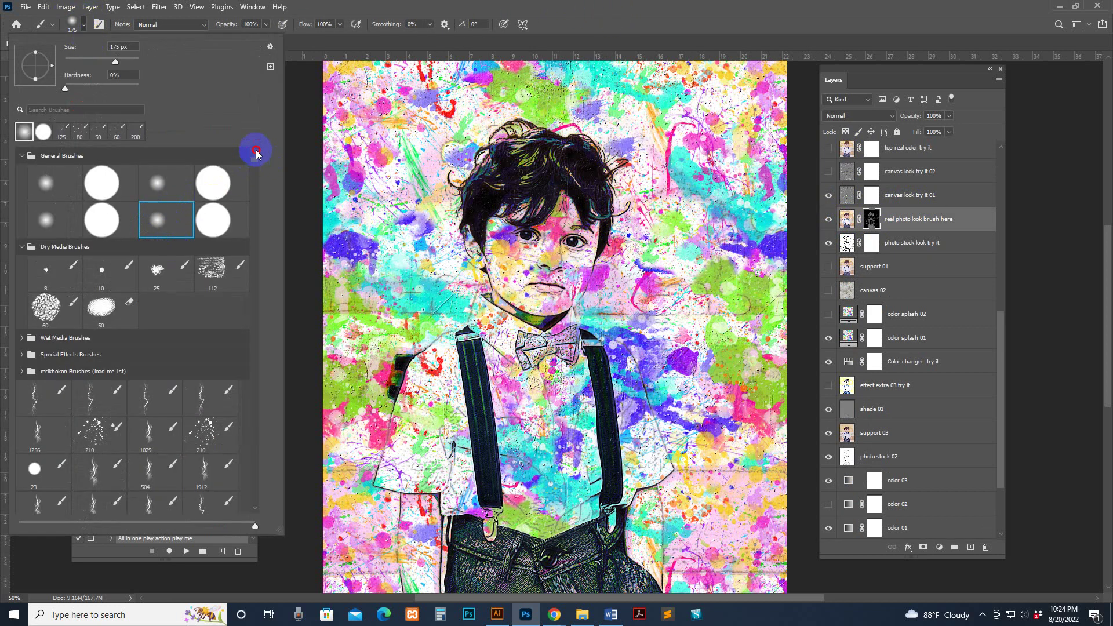
left_click(52, 179)
left_click(594, 27)
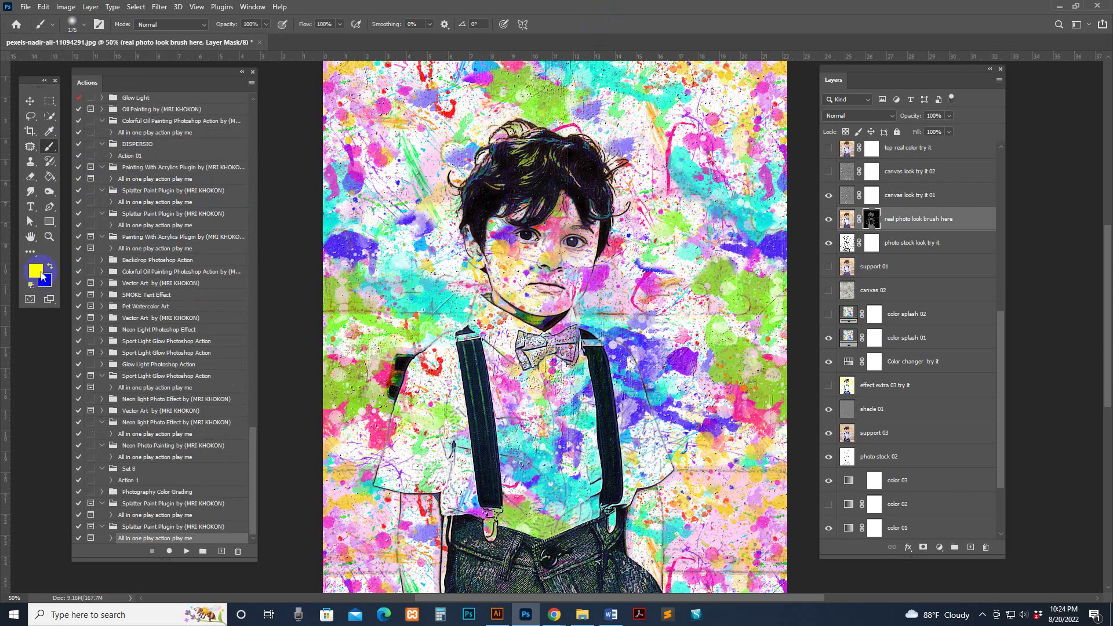
left_click(429, 235)
key("bracketleft")
key("bracketleft")
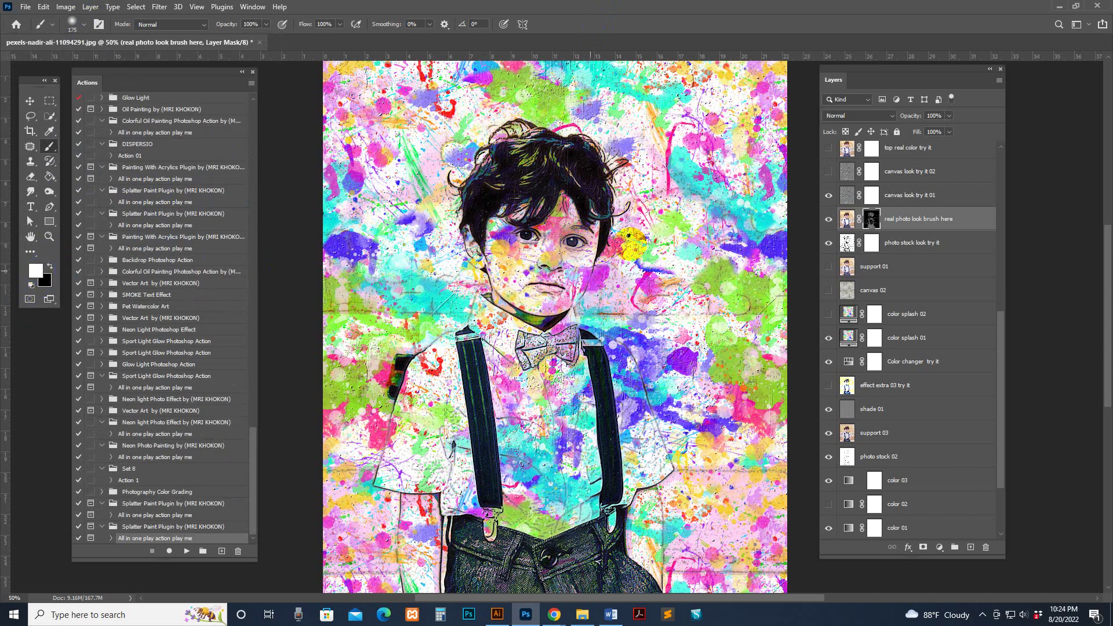
Paint the real photo back onto the boy's eyes and lips
left_click(574, 243)
left_click(530, 236)
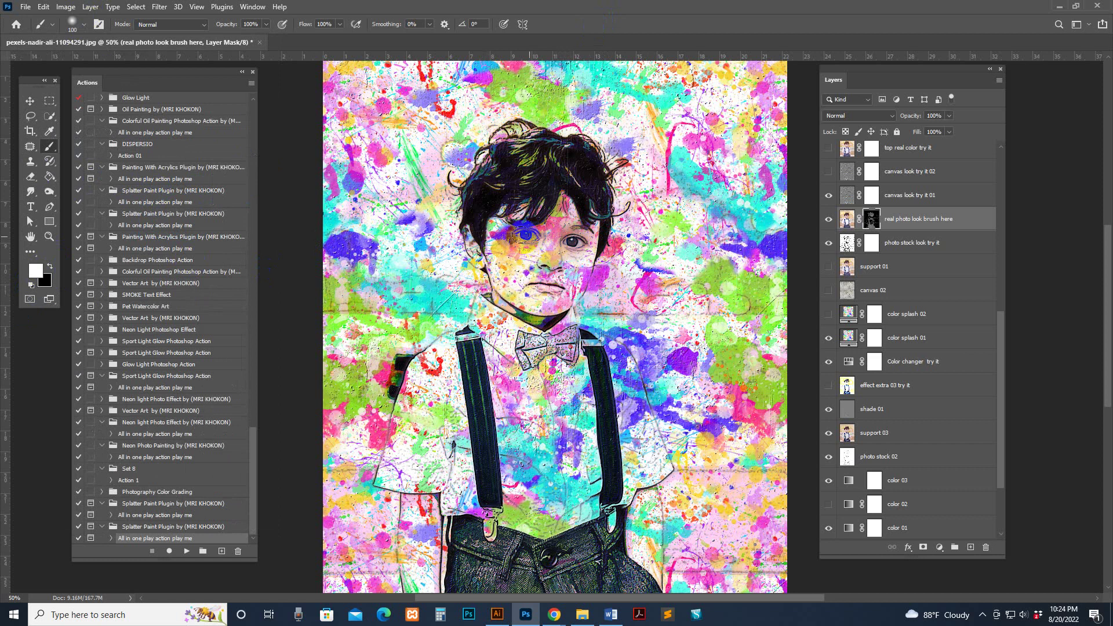
left_click(552, 293)
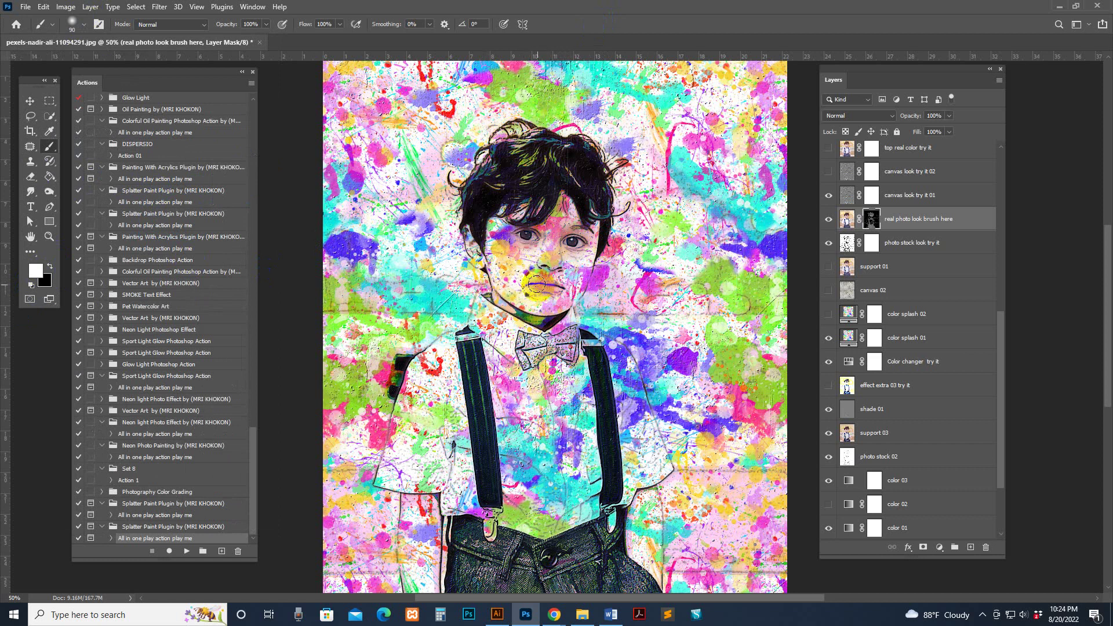
key("bracketleft")
mouse_move(536, 284)
left_mouse_down()
mouse_move(554, 285)
mouse_move(547, 293)
left_mouse_up()
key("bracketleft")
key("bracketright")
key("bracketright")
key("bracketright")
left_click(531, 280)
Reveal the real photo under the nose, across the cheek and over the chest
key("bracketright")
key("bracketright")
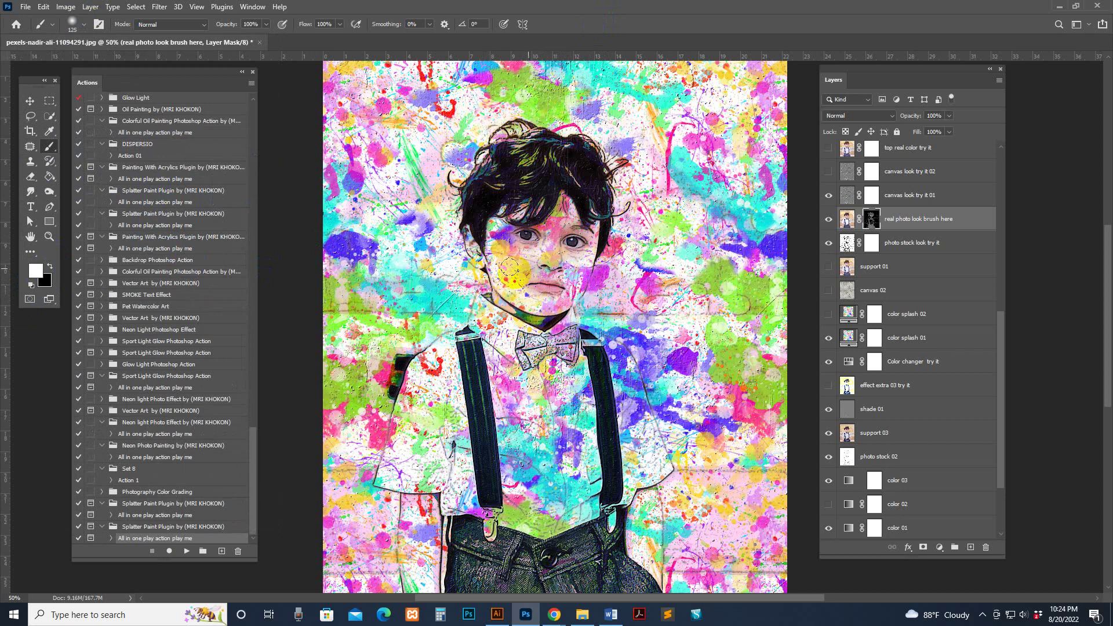
mouse_move(527, 270)
left_mouse_down()
mouse_move(507, 265)
mouse_move(574, 266)
mouse_move(549, 290)
mouse_move(572, 251)
mouse_move(556, 371)
mouse_move(622, 423)
left_mouse_up()
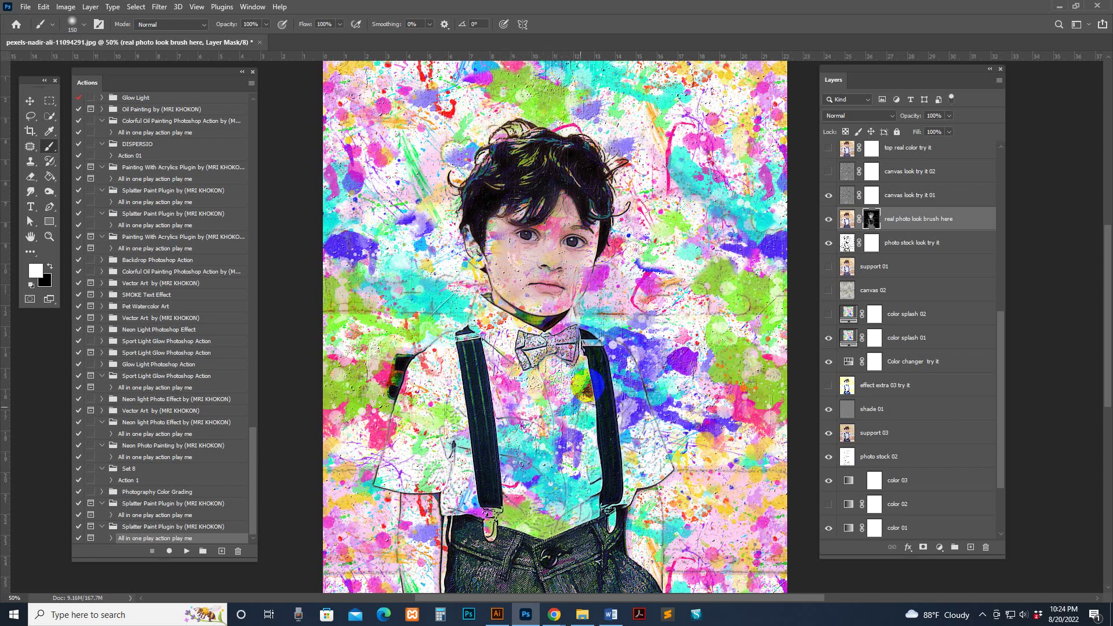
left_click_drag(620, 378, 618, 293)
left_click_drag(529, 447, 570, 420)
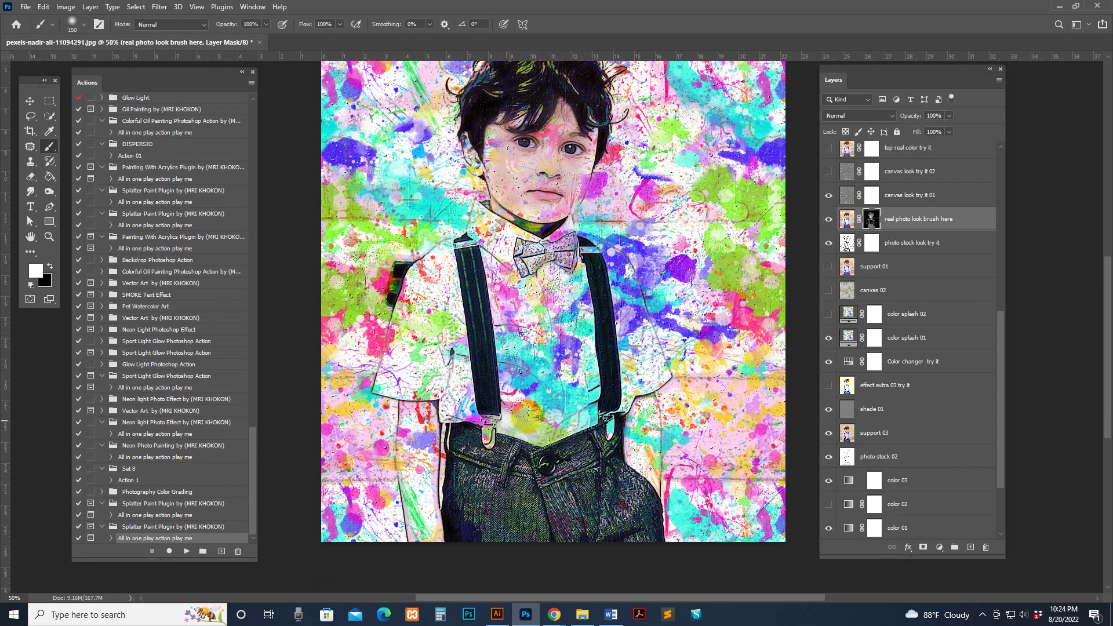
left_click_drag(581, 374, 561, 478)
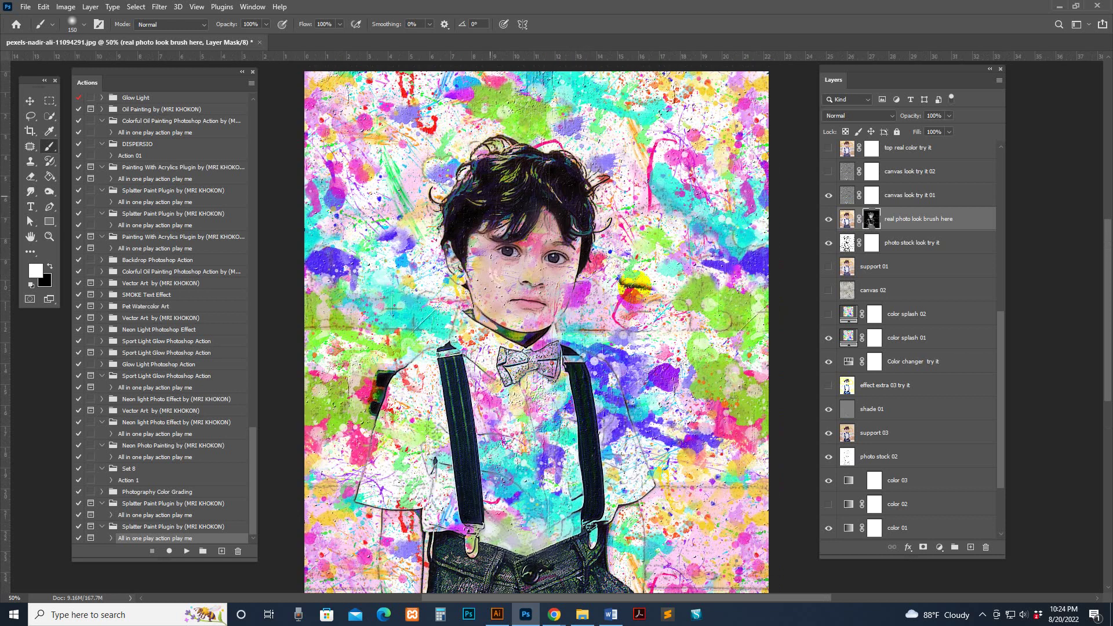
Compare the canvas look try it 01 crack texture on and off, leaving it visible
left_click(940, 194)
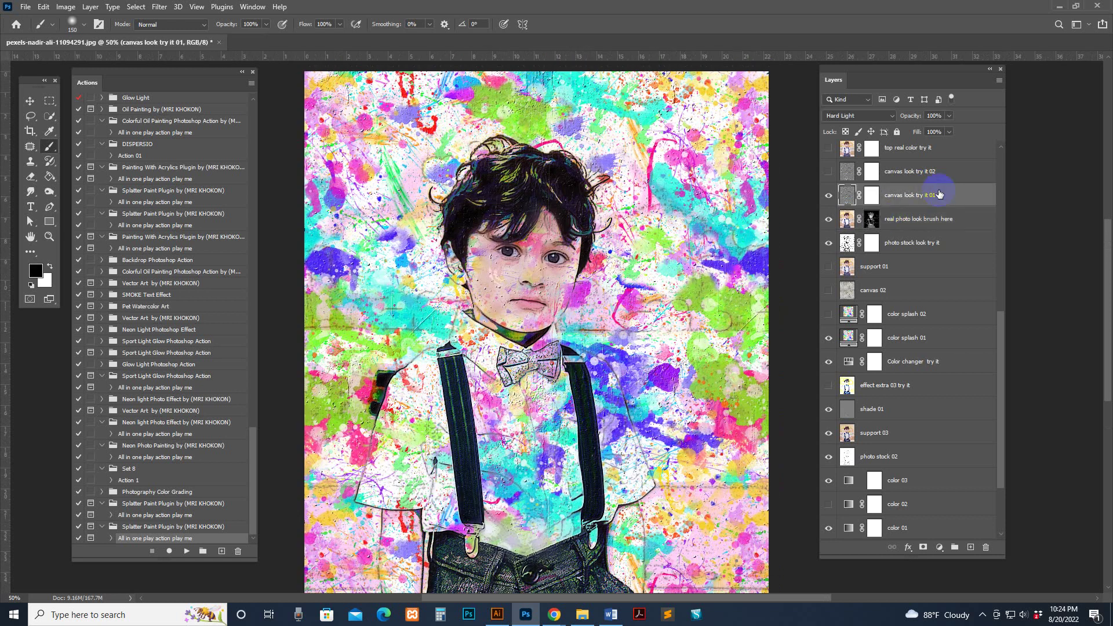
left_click(829, 196)
left_click(829, 197)
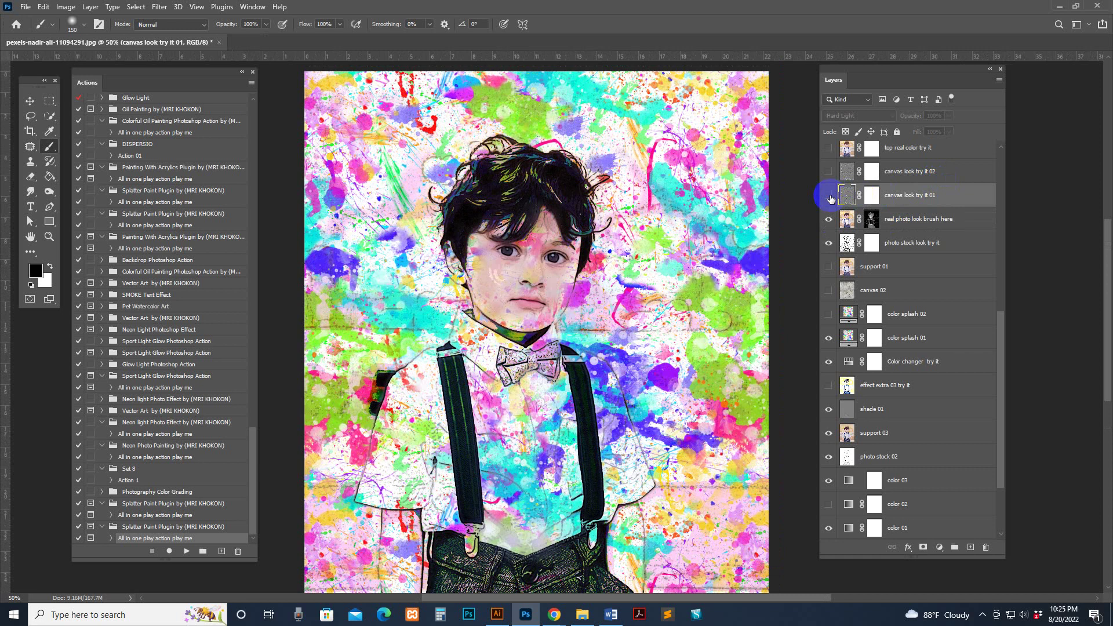
key("ctrl+plus")
left_click(830, 197)
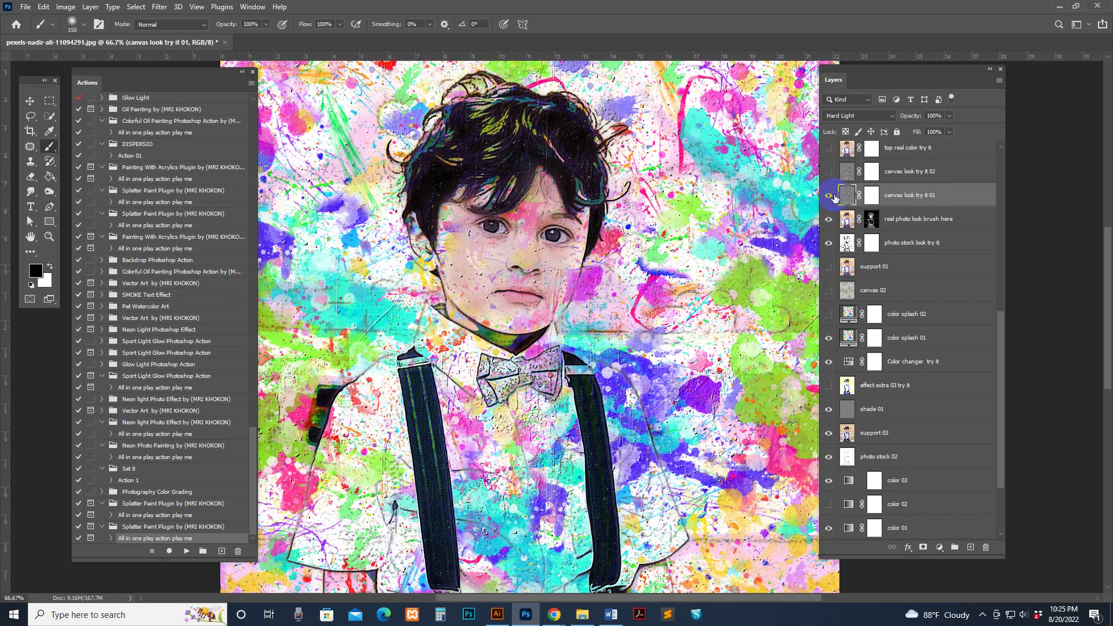
left_click(829, 197)
left_click(829, 197)
Show the canvas look try it 02 layer and target its mask with black as foreground
left_click(835, 173)
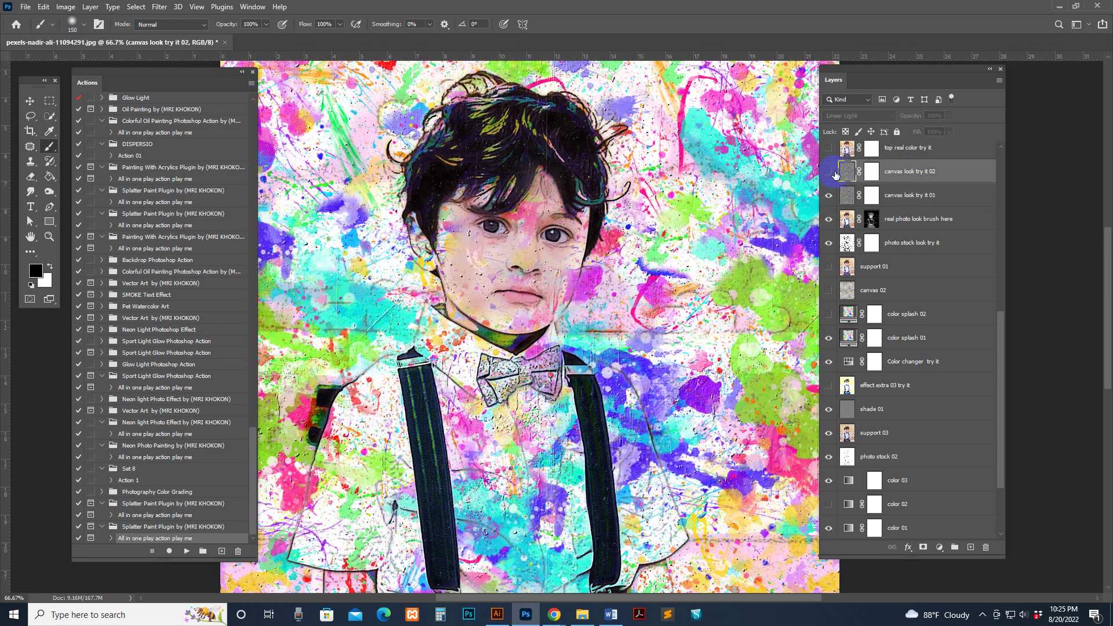
left_click(828, 172)
key("ctrl+minus")
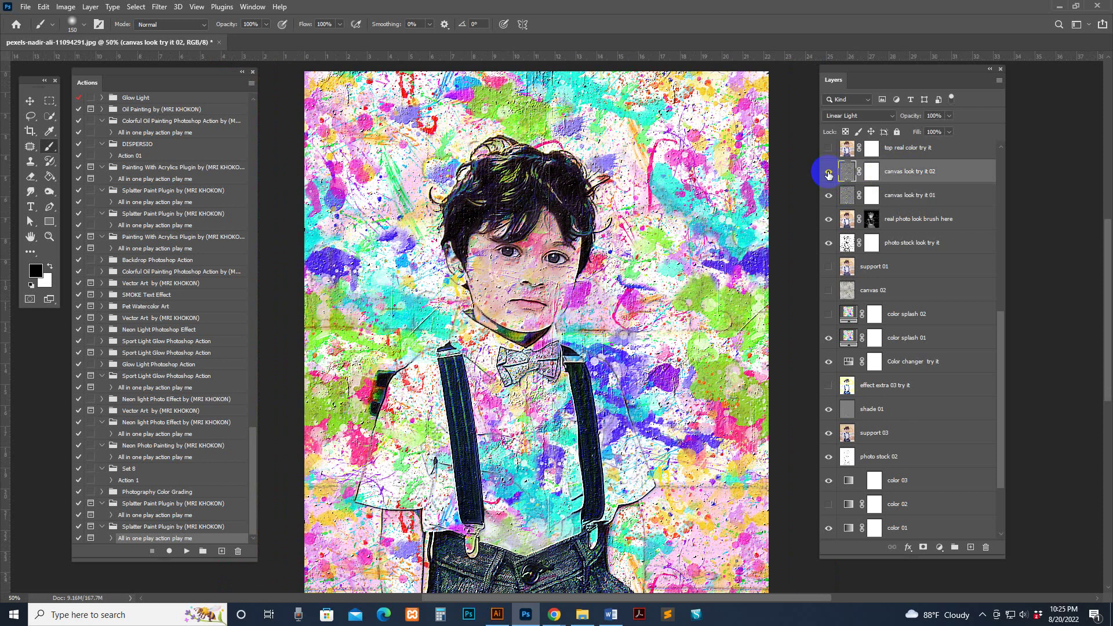
left_click(867, 173)
key("x")
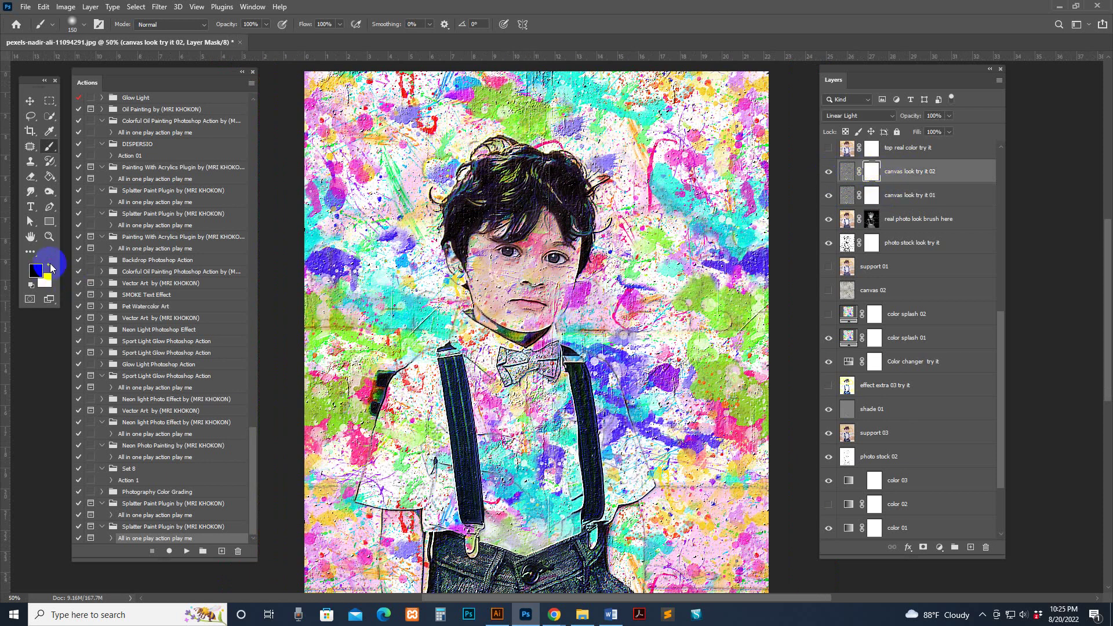
left_click(51, 268)
Mask the canvas look 02 texture off the boy's figure and paint it over the shirt
left_click(492, 318)
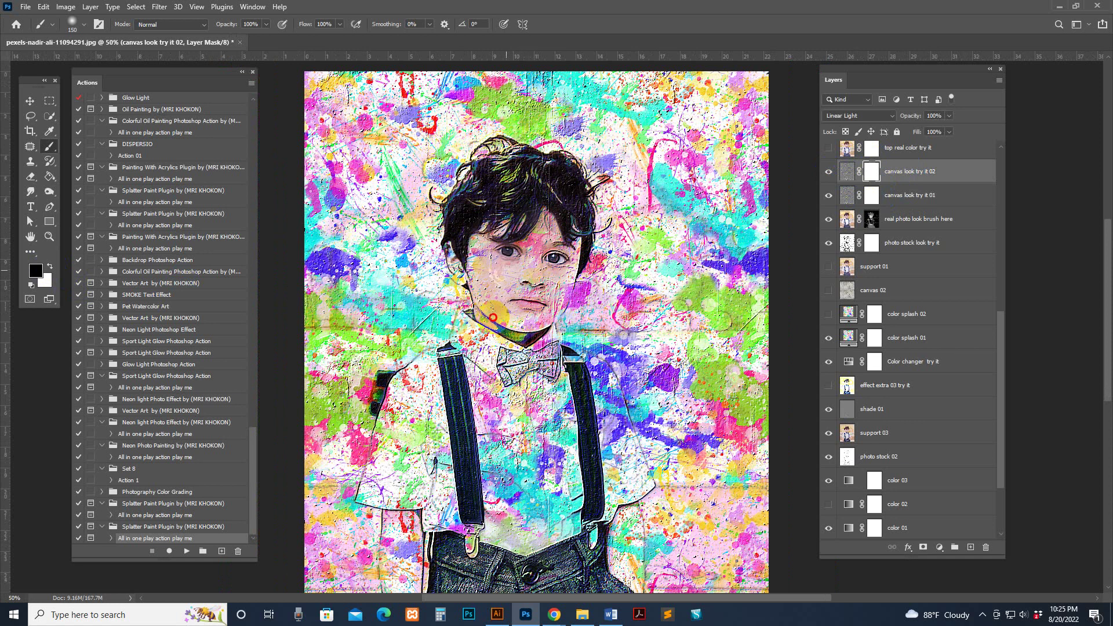
mouse_move(492, 318)
left_mouse_down()
mouse_move(496, 506)
mouse_move(605, 388)
mouse_move(293, 369)
left_mouse_up()
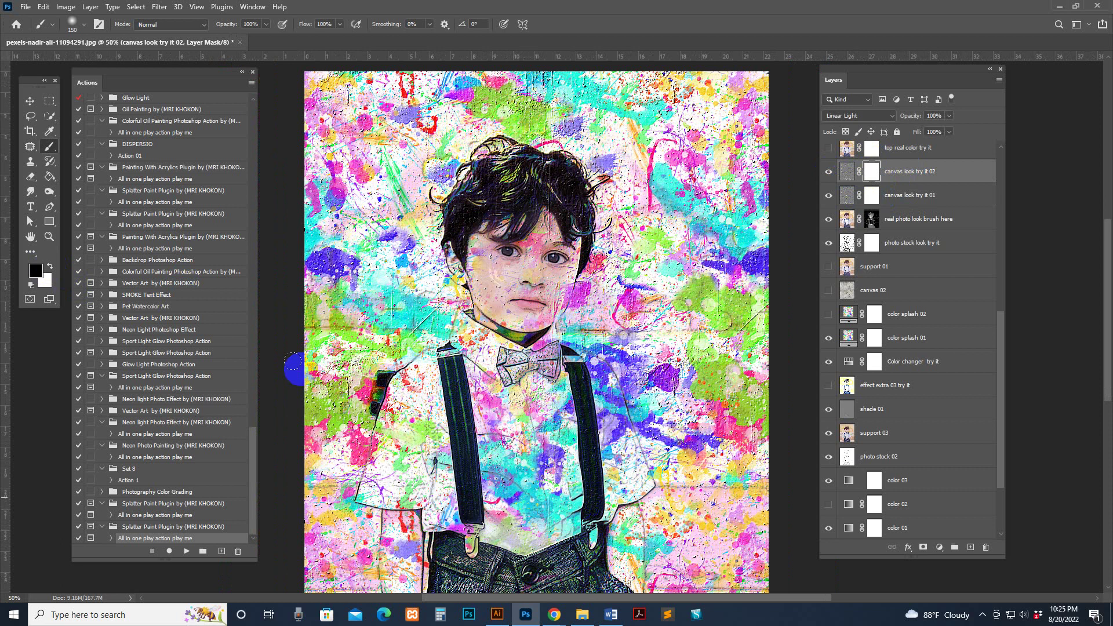
left_click(55, 277)
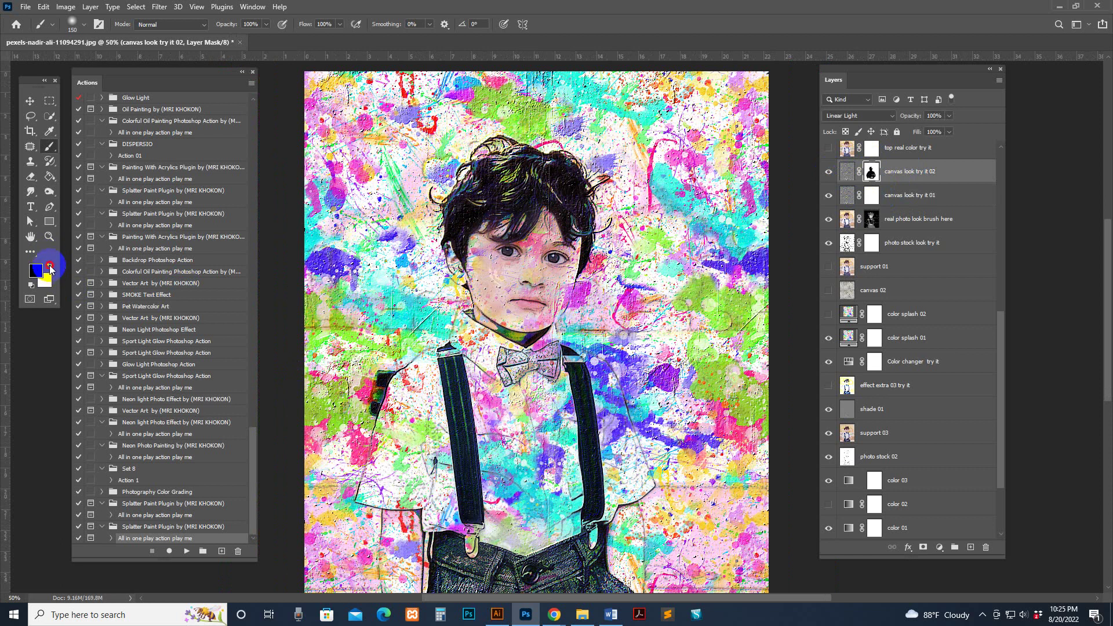
key("d")
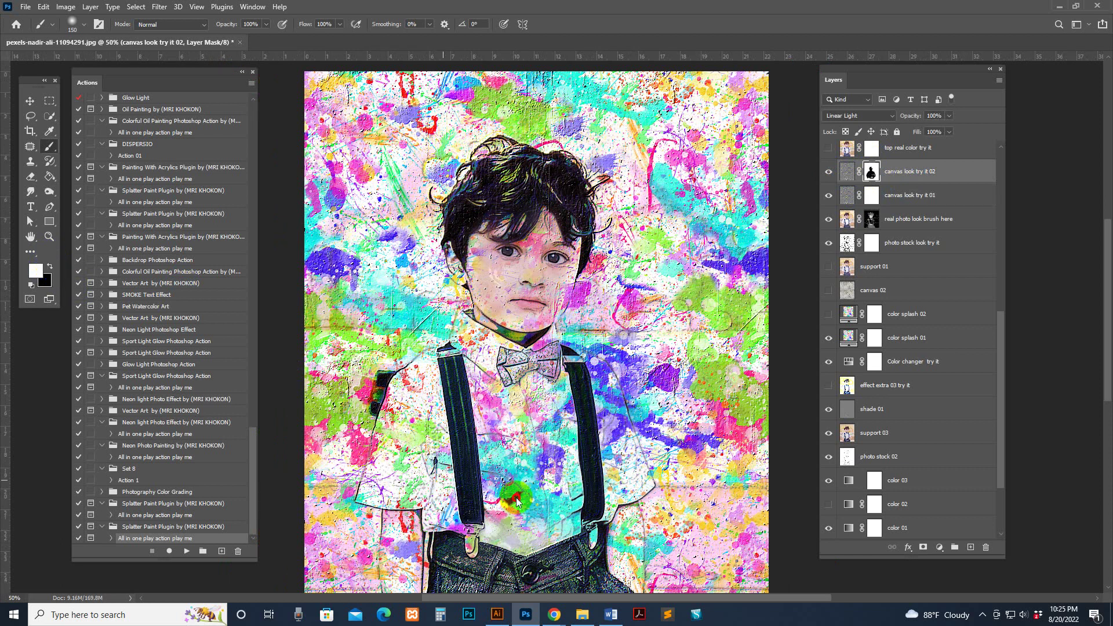
left_click_drag(517, 502, 562, 441)
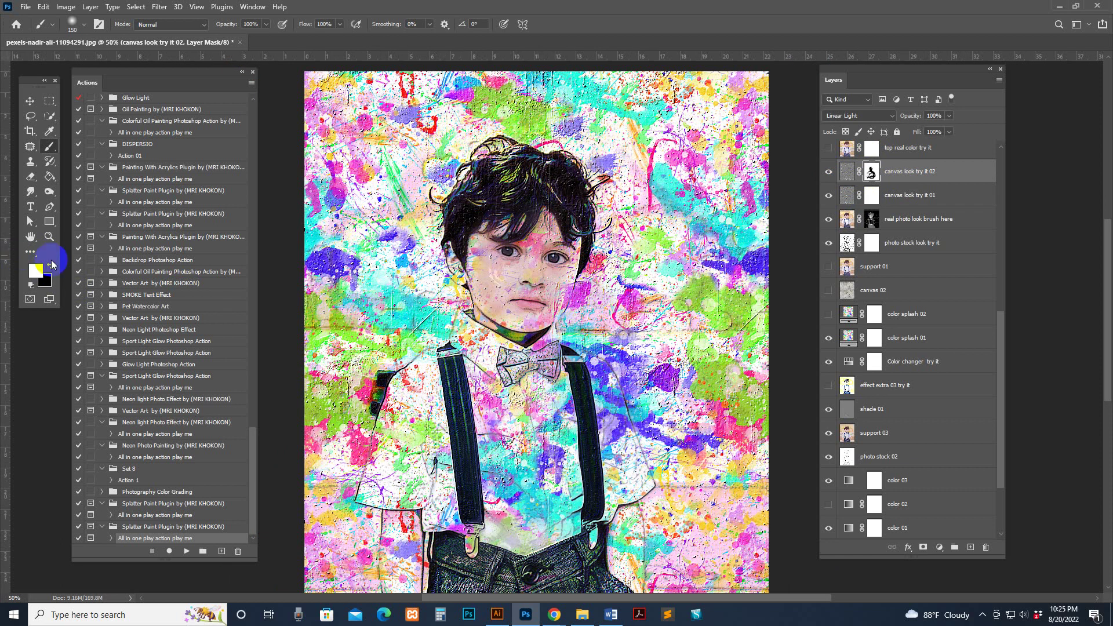
left_click(891, 179)
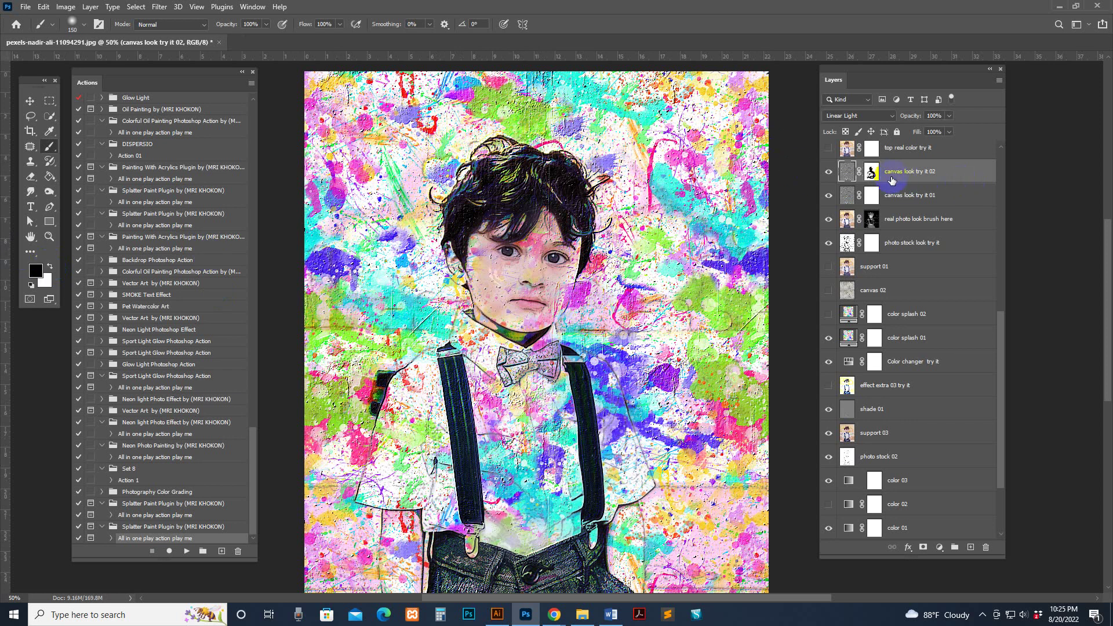
Preview the top real color try it variant, then the real photo look layer
scroll(966, 218, "up", 3)
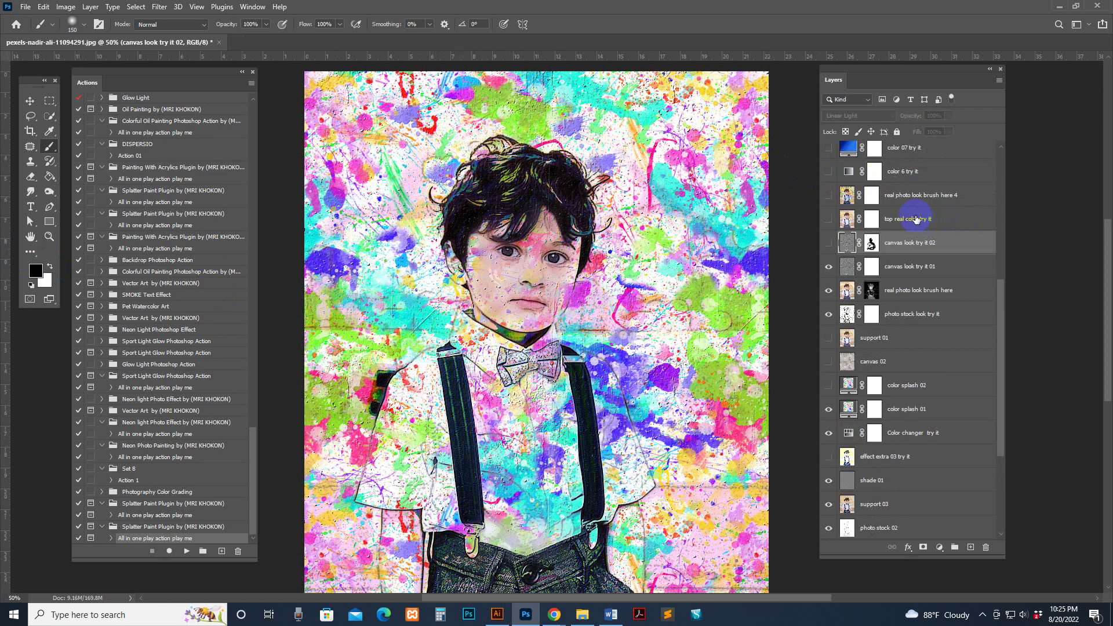
left_click(833, 222)
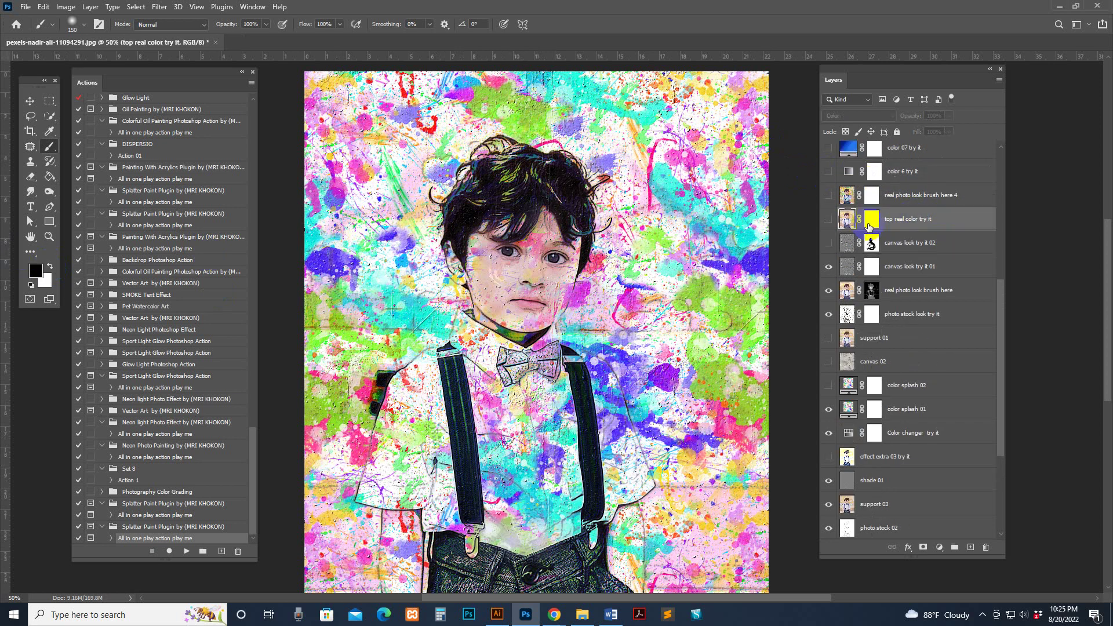
left_click(828, 219)
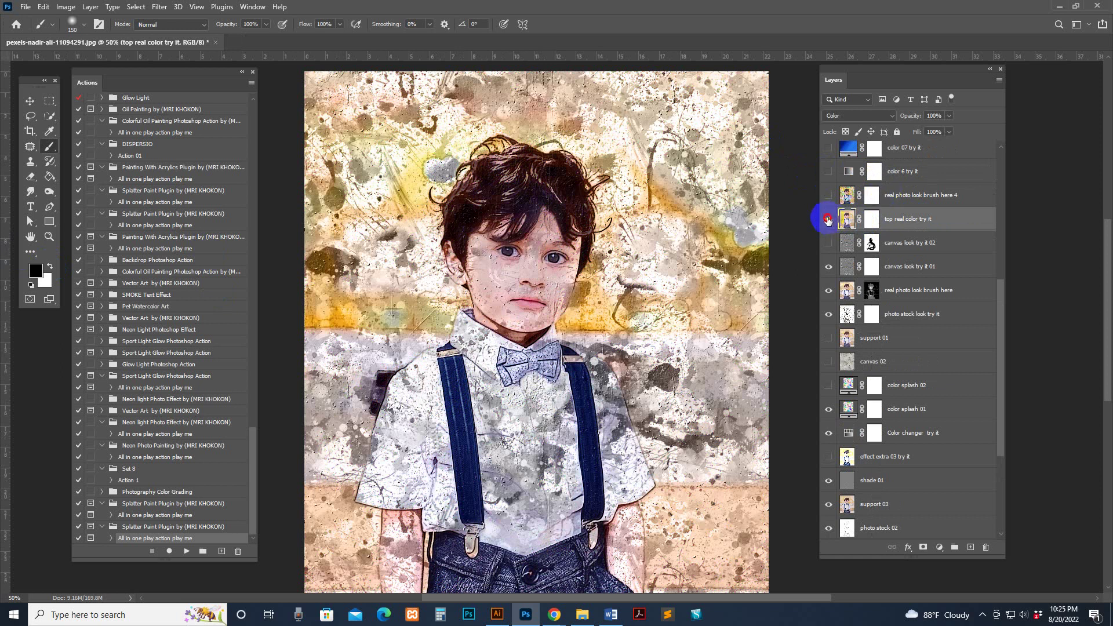
left_click(830, 196)
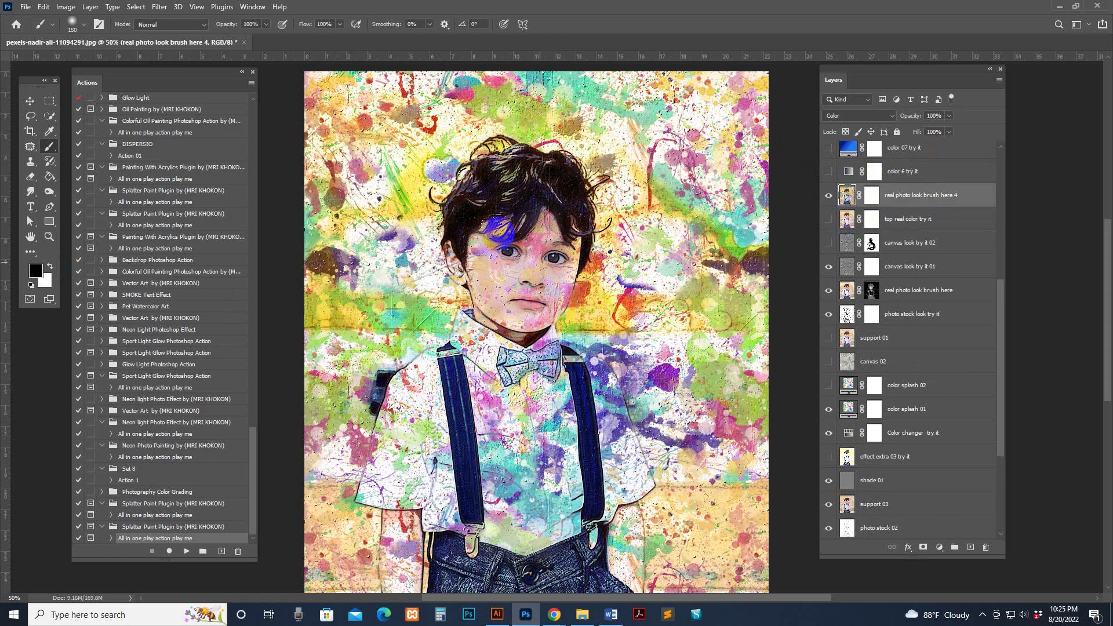
scroll(938, 253, "up", 2)
left_click(829, 246)
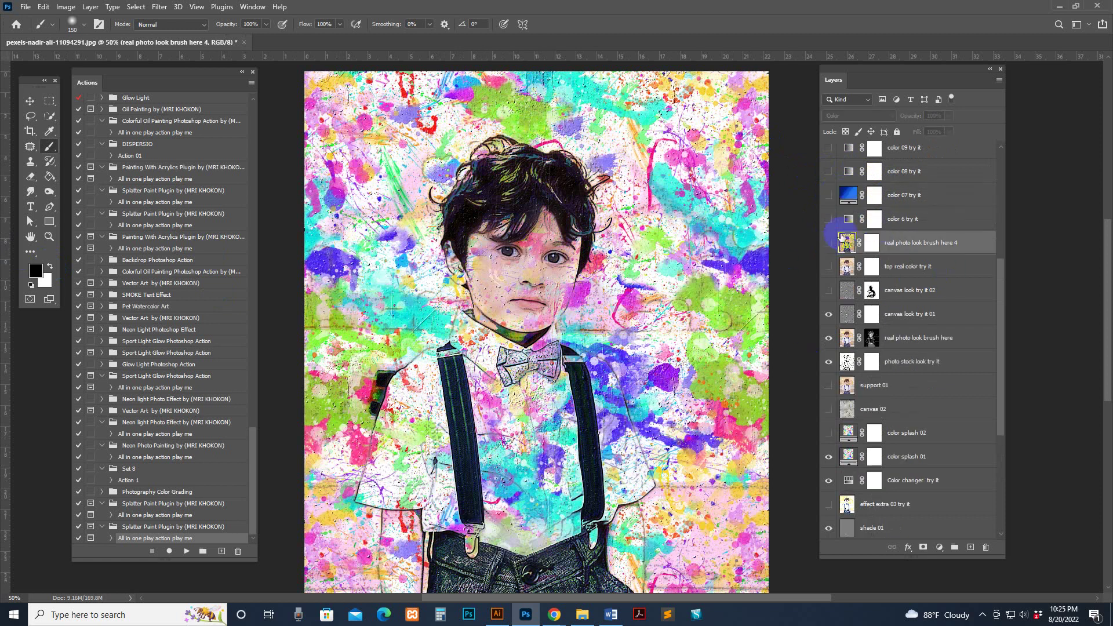
left_click(828, 219)
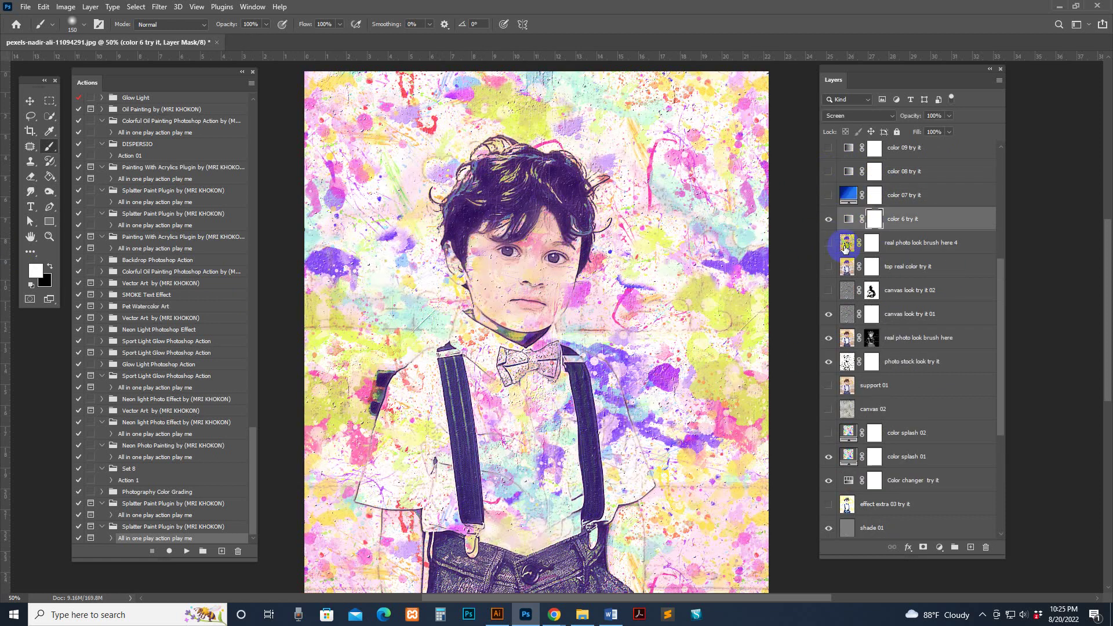
left_click(828, 246)
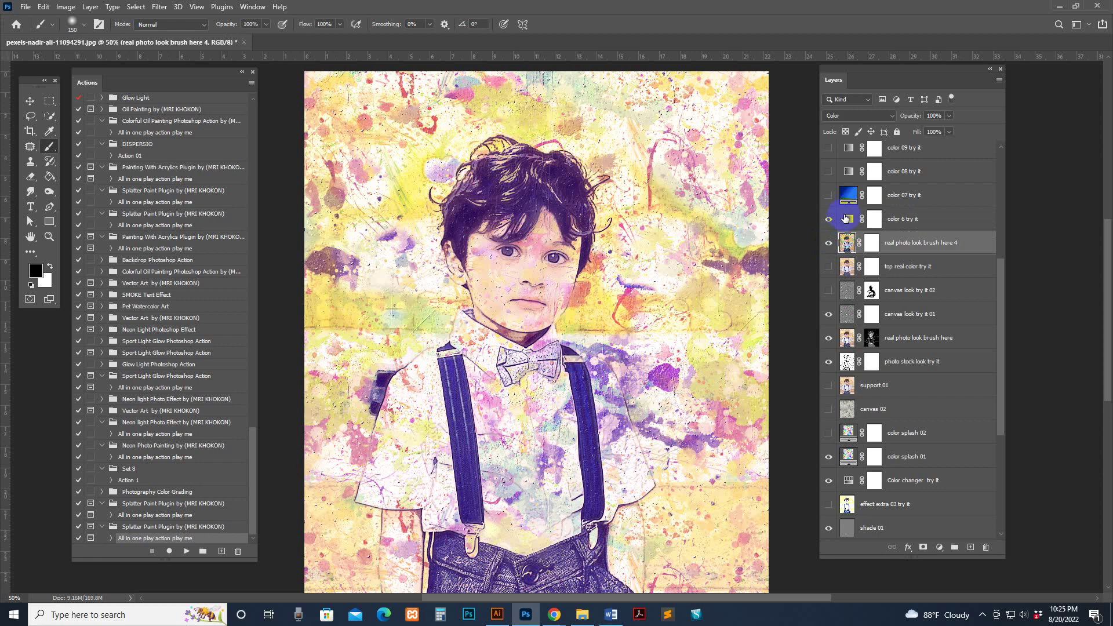
left_click(854, 221)
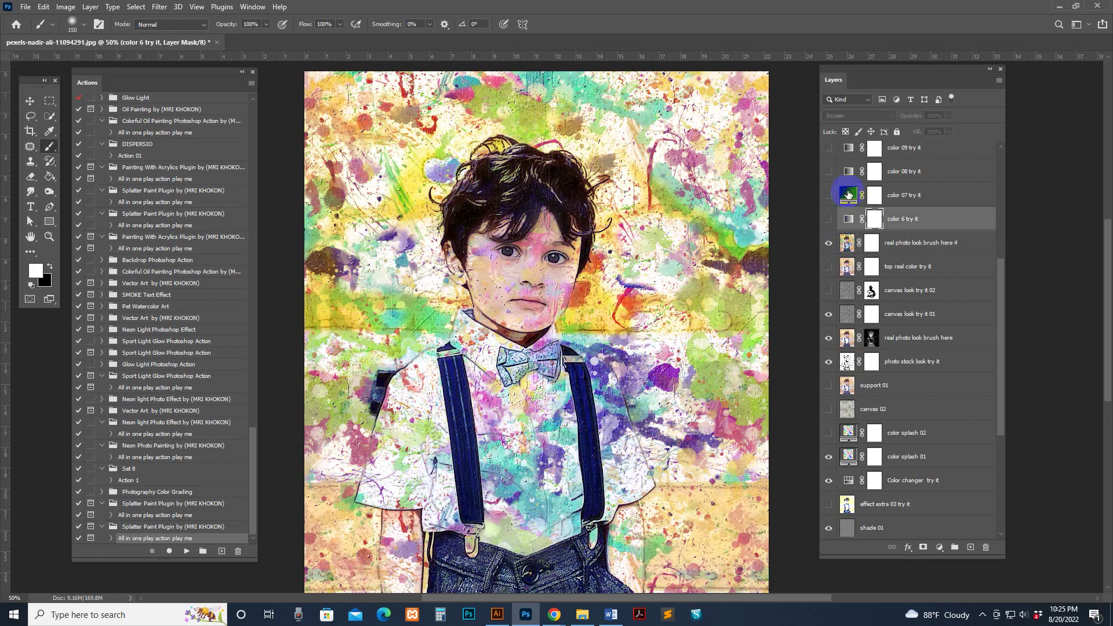
left_click(848, 196)
left_click(830, 246)
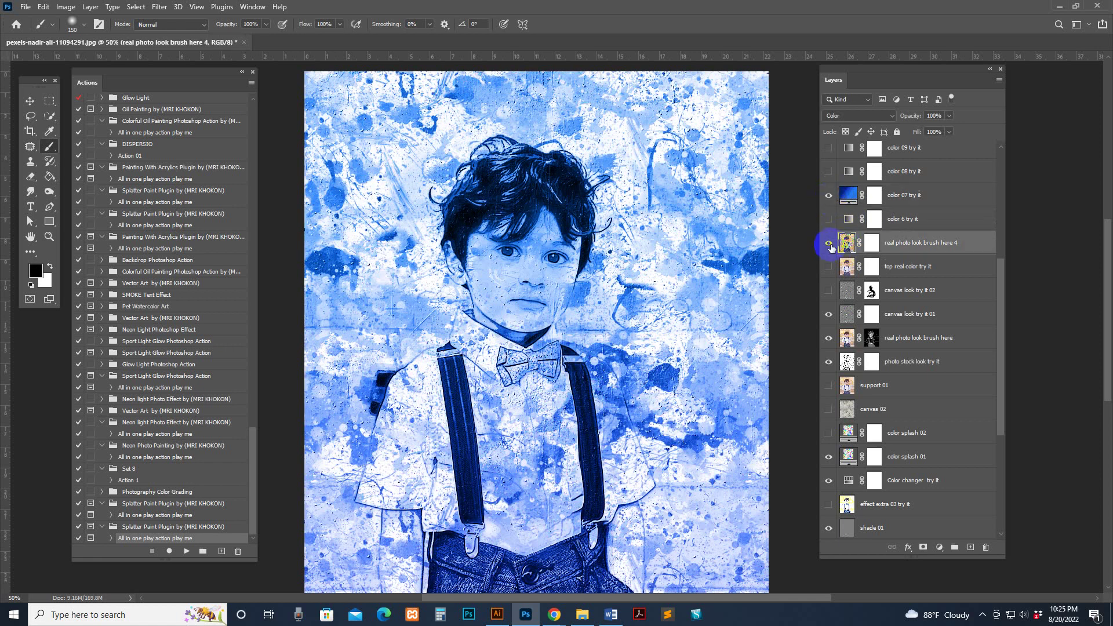
left_click(830, 267)
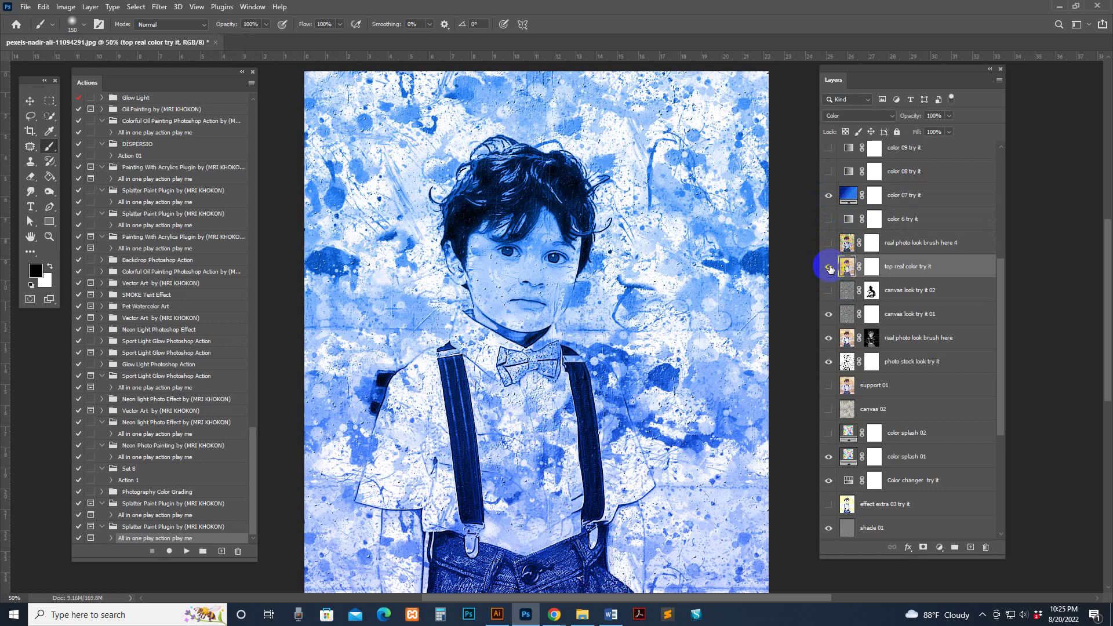
left_click(829, 267)
left_click(841, 200)
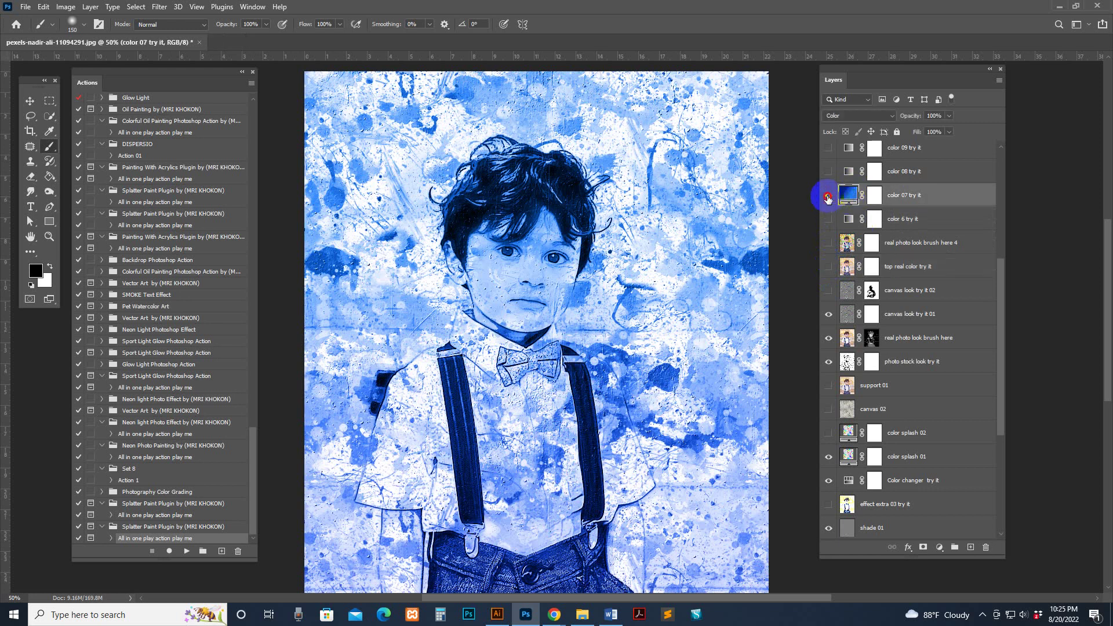
scroll(897, 216, "up", 1)
left_click(889, 225)
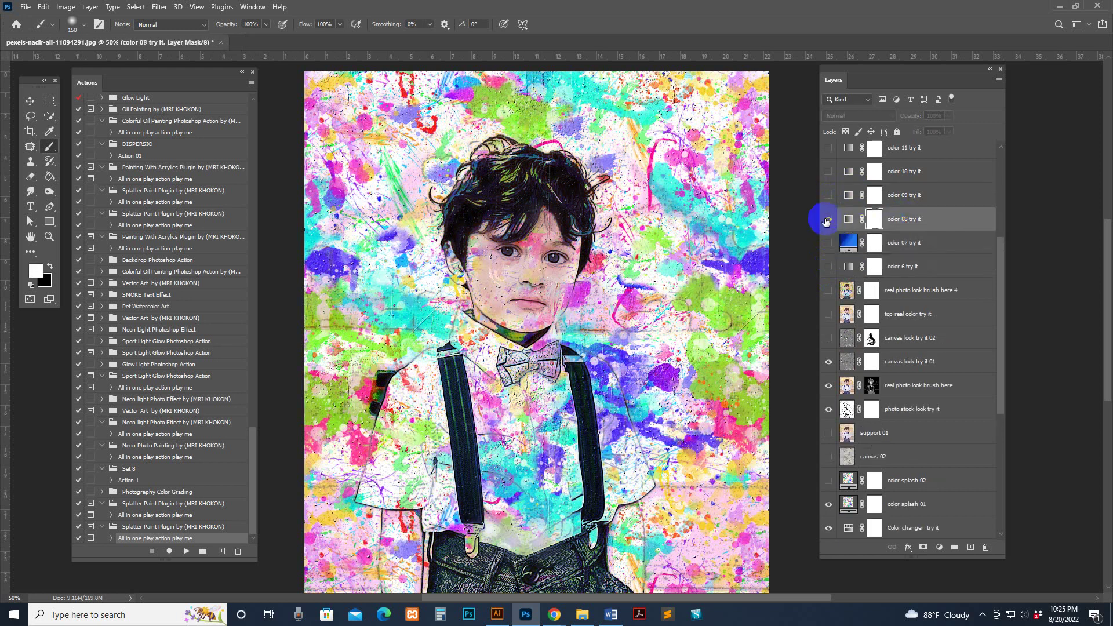
left_click(827, 220)
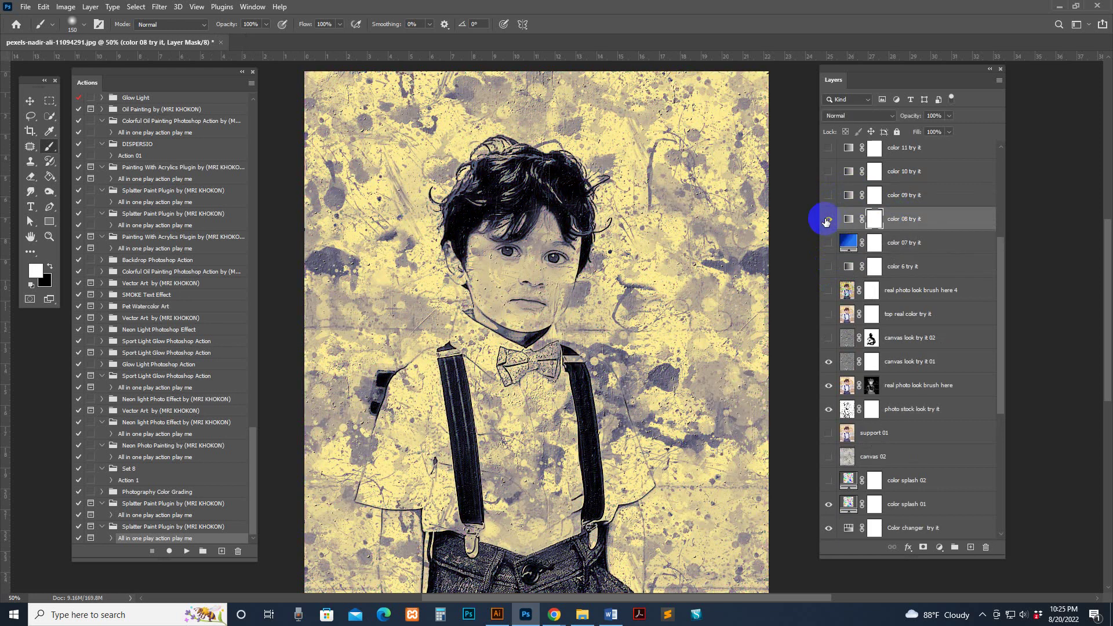
left_click(829, 295)
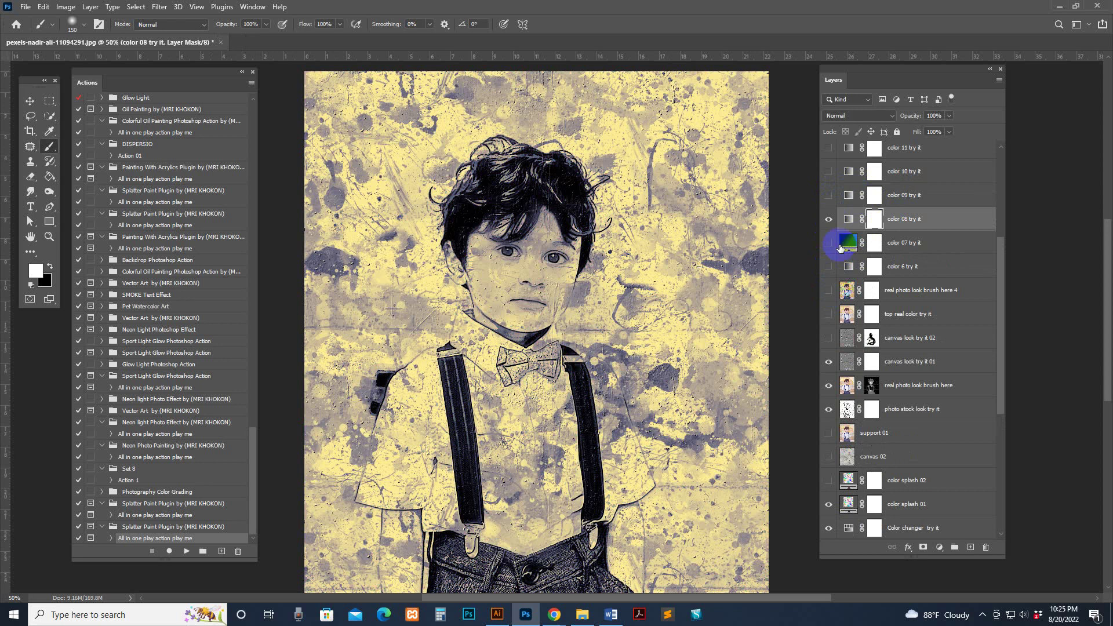
left_click(829, 316)
left_click(828, 219)
left_click(828, 195)
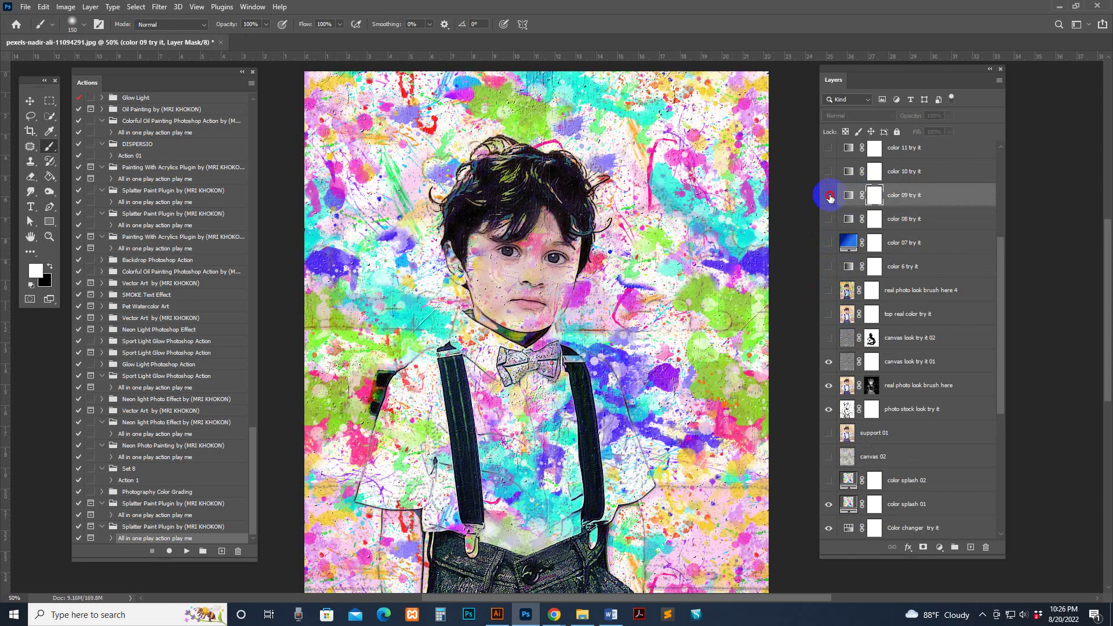
scroll(844, 252, "up", 2)
left_click(828, 290)
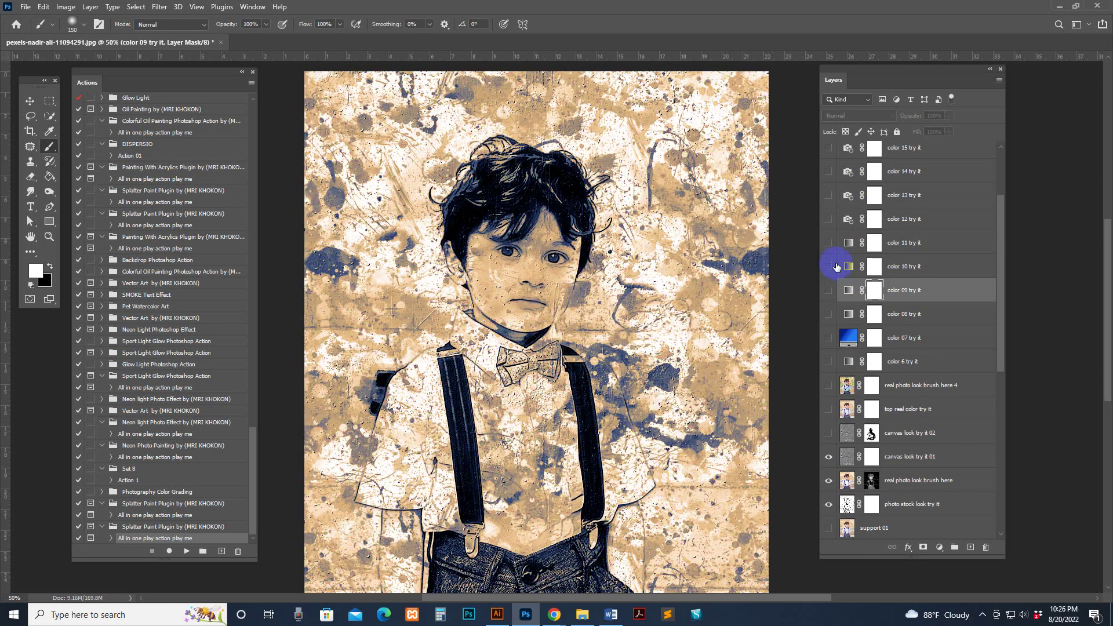
left_click(829, 267)
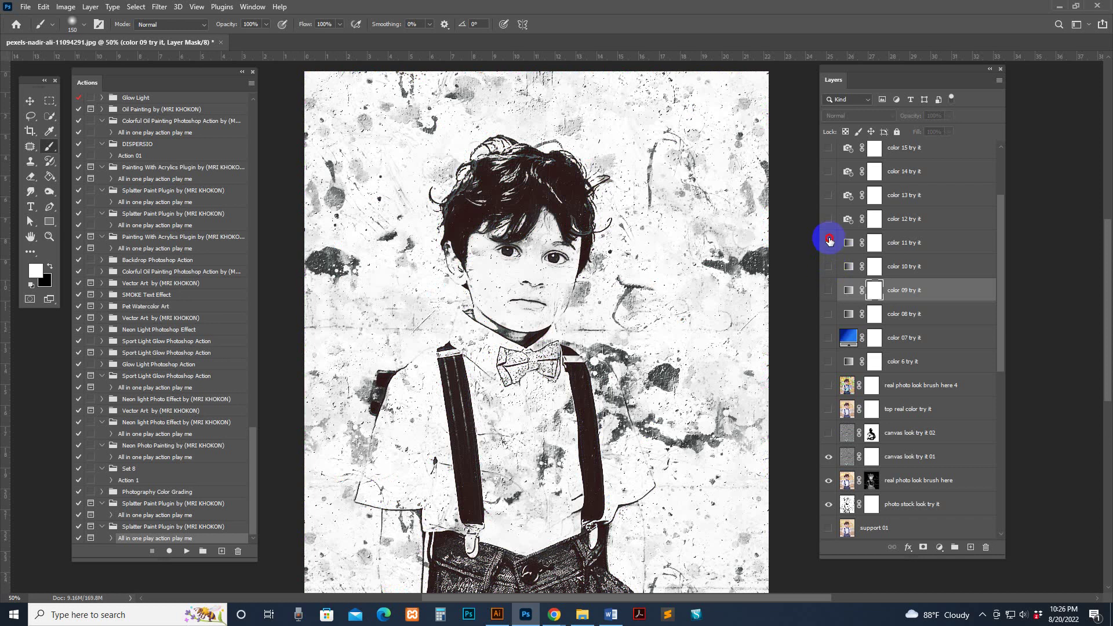
left_click(829, 242)
left_click(825, 221)
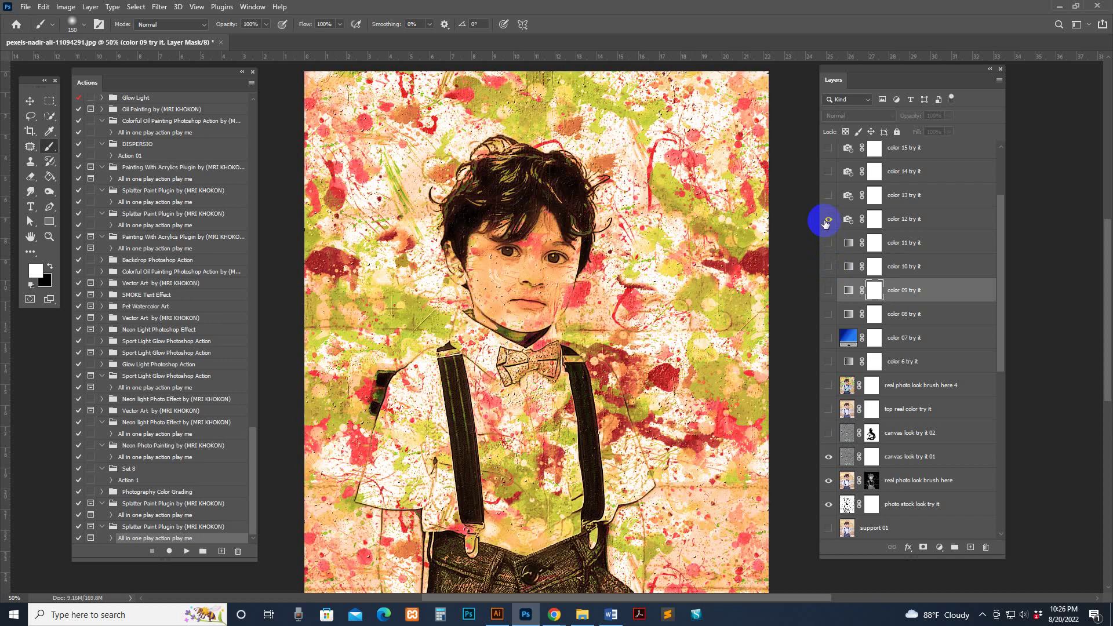
left_click(828, 218)
left_click(829, 195)
left_click(830, 195)
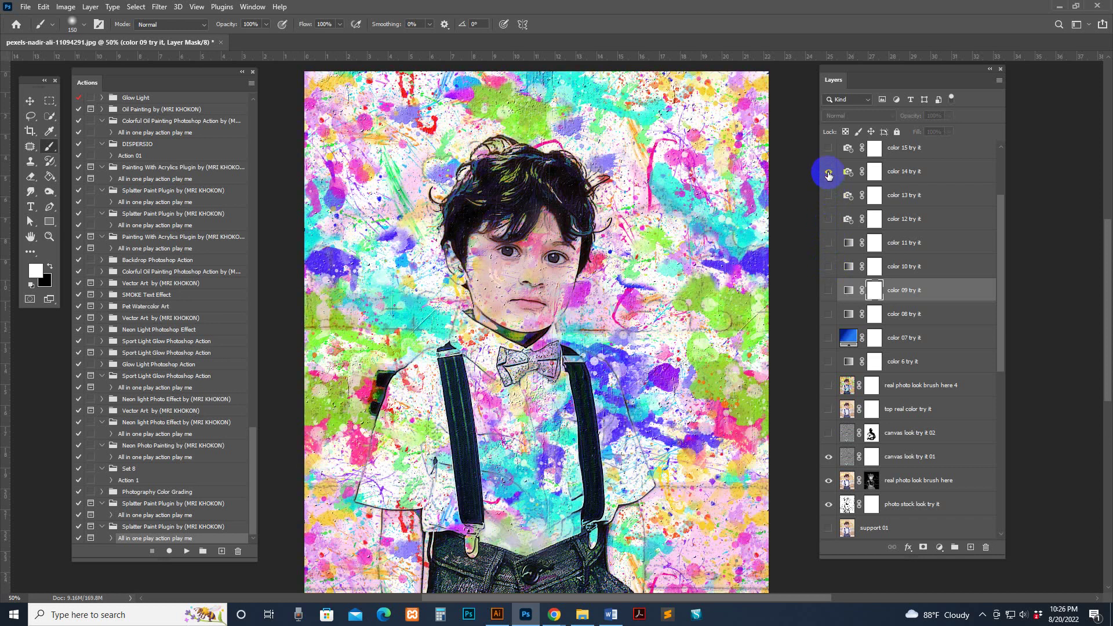
left_click(829, 175)
scroll(828, 175, "up", 3)
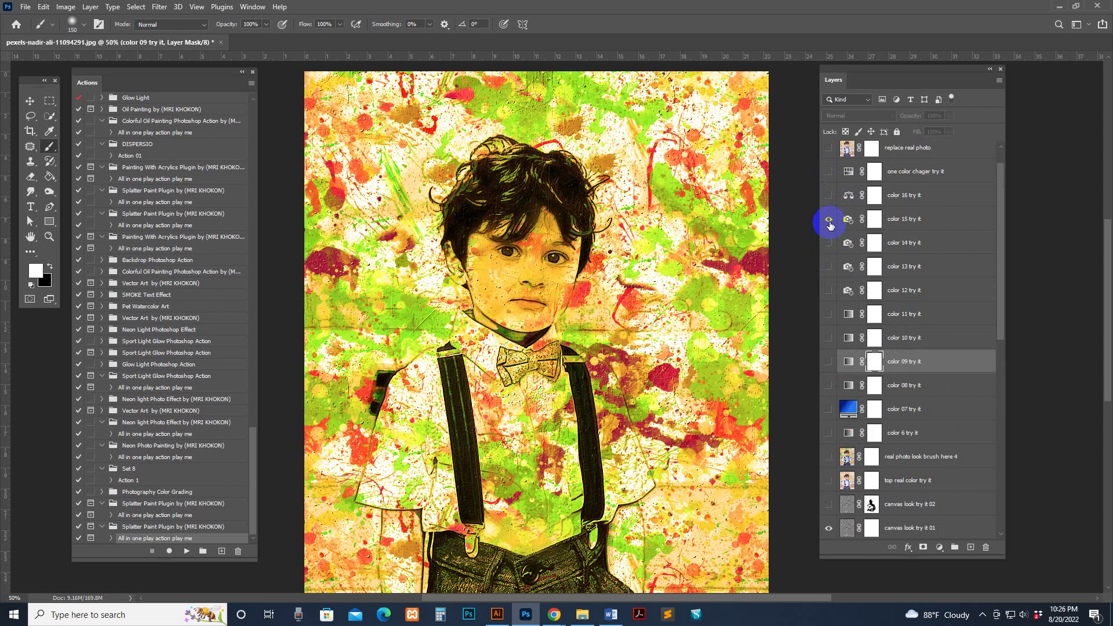
left_click(829, 219)
left_click(828, 196)
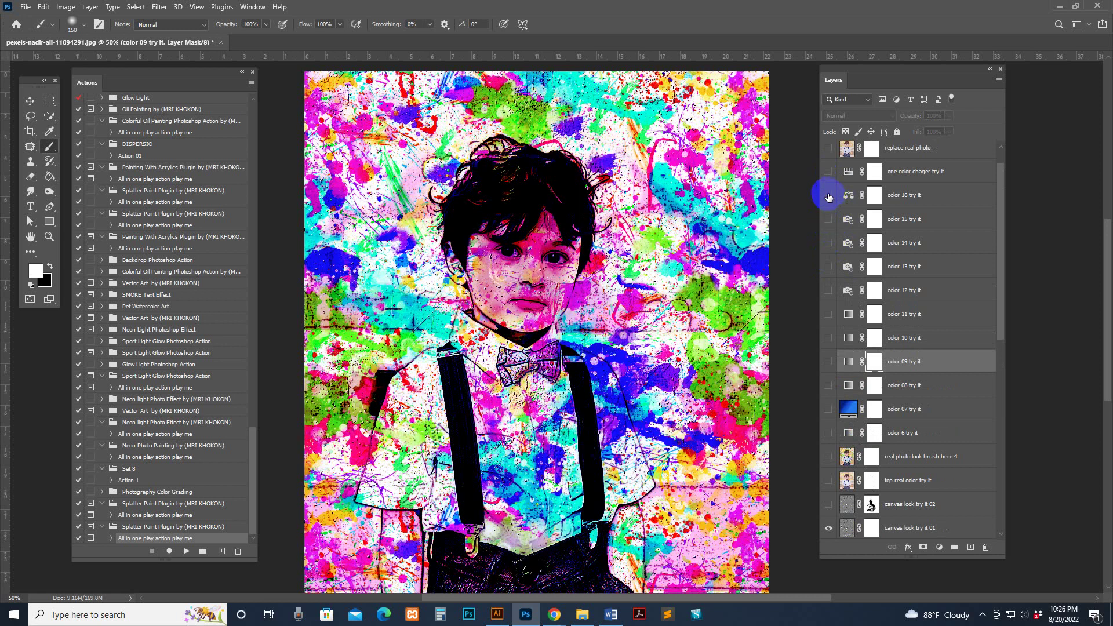
left_click(829, 196)
left_click(828, 172)
left_click(827, 172)
scroll(846, 191, "up", 1)
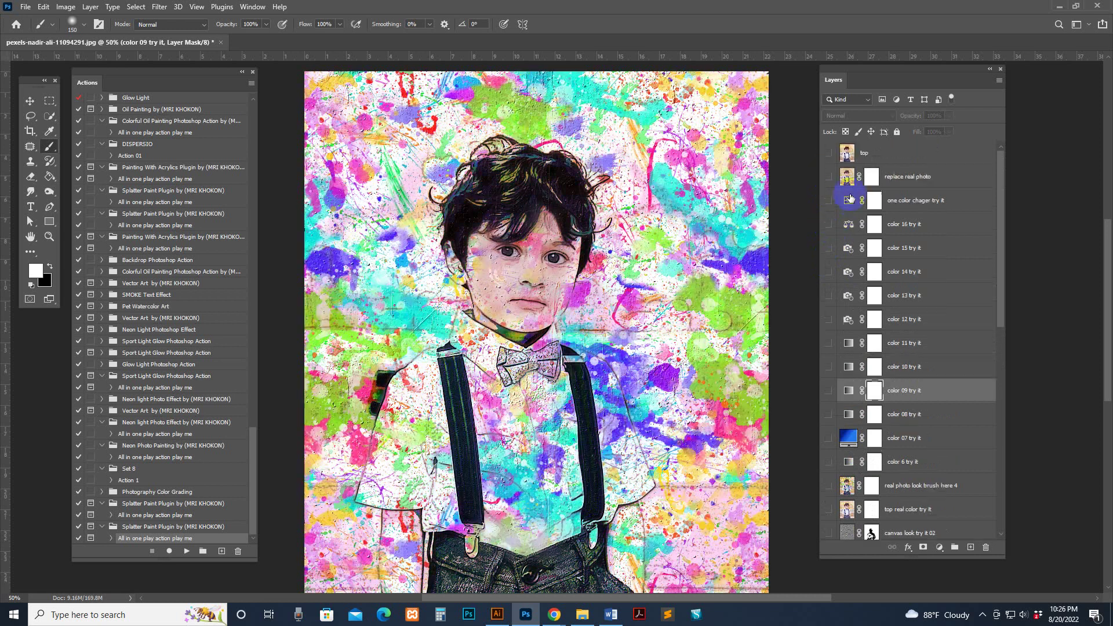
Turn on replace real photo and paint its mask with a 500 brush to reveal upper-left splatter
left_click(843, 178)
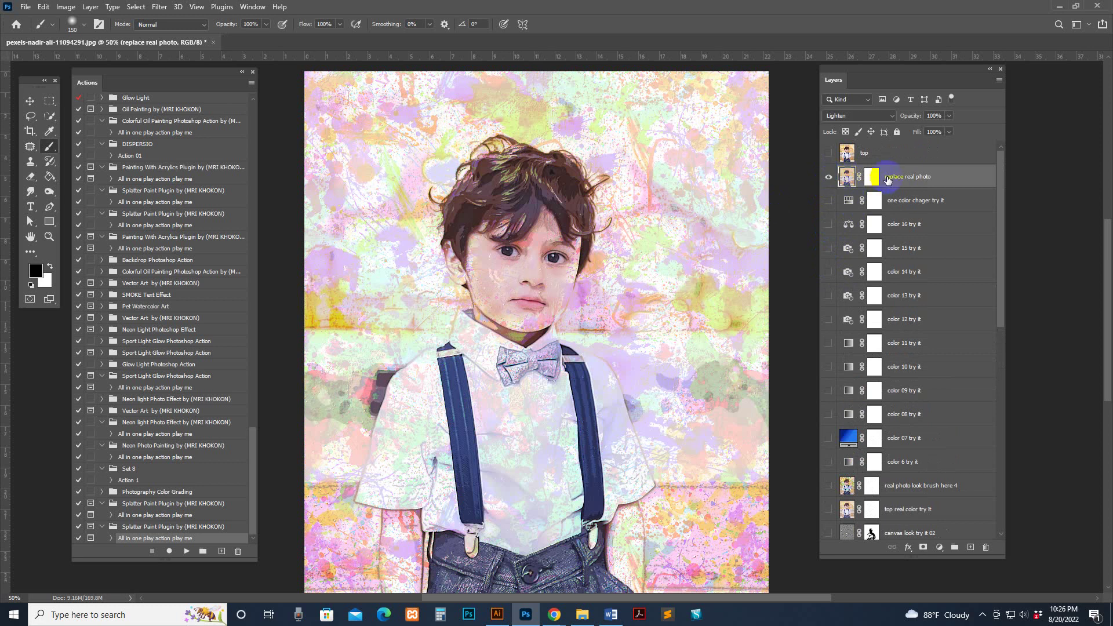
left_click(871, 177)
key("x")
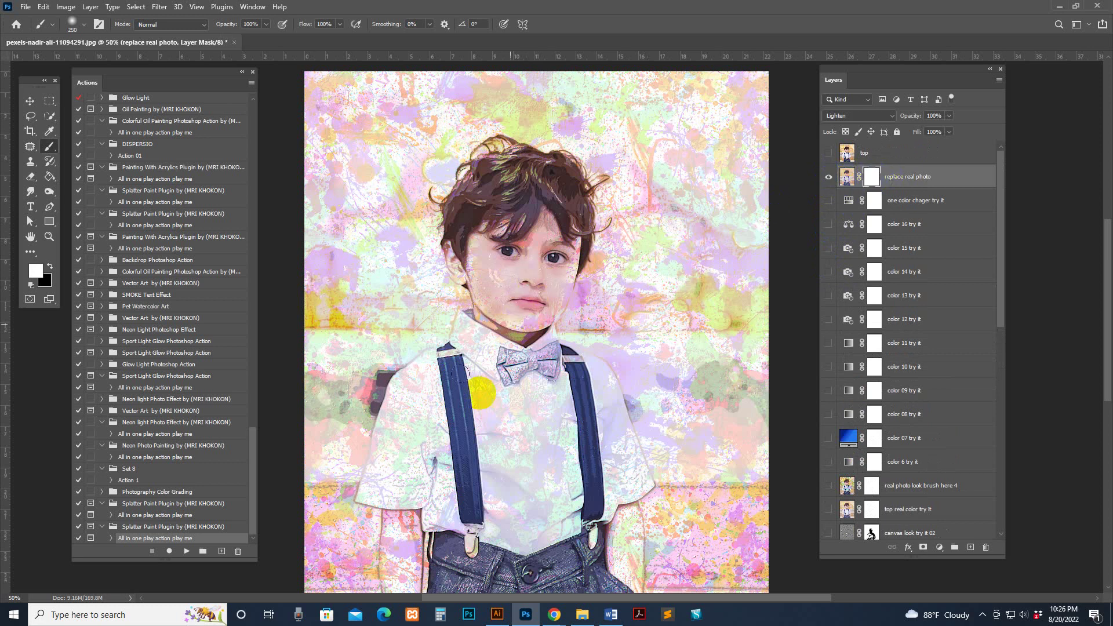
key("bracketright")
key("bracketright")
key("bracketright")
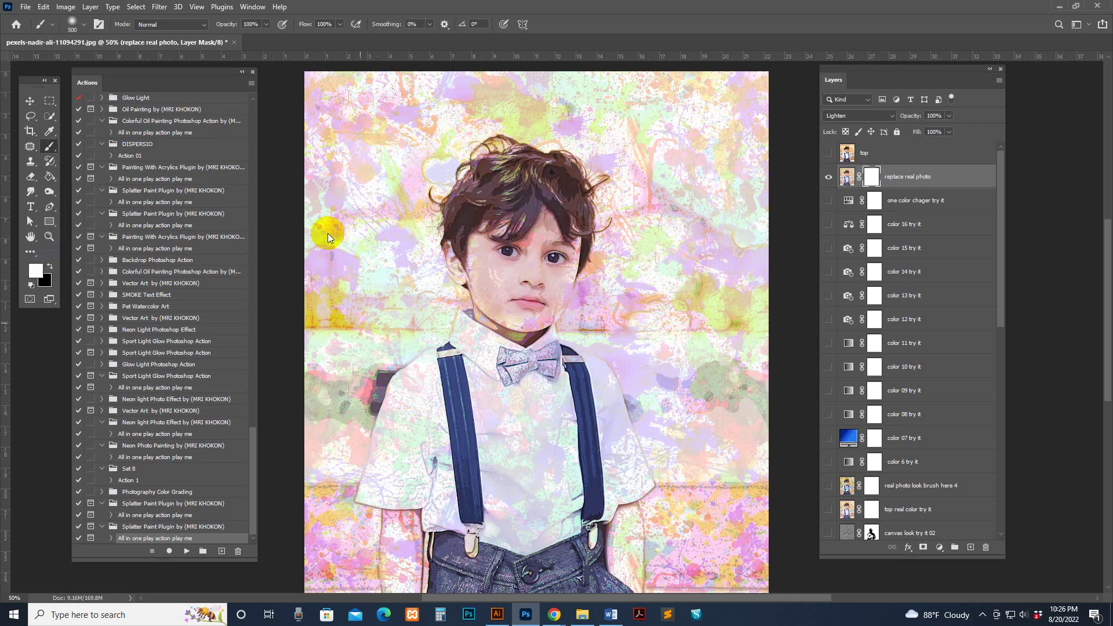
left_click(40, 279)
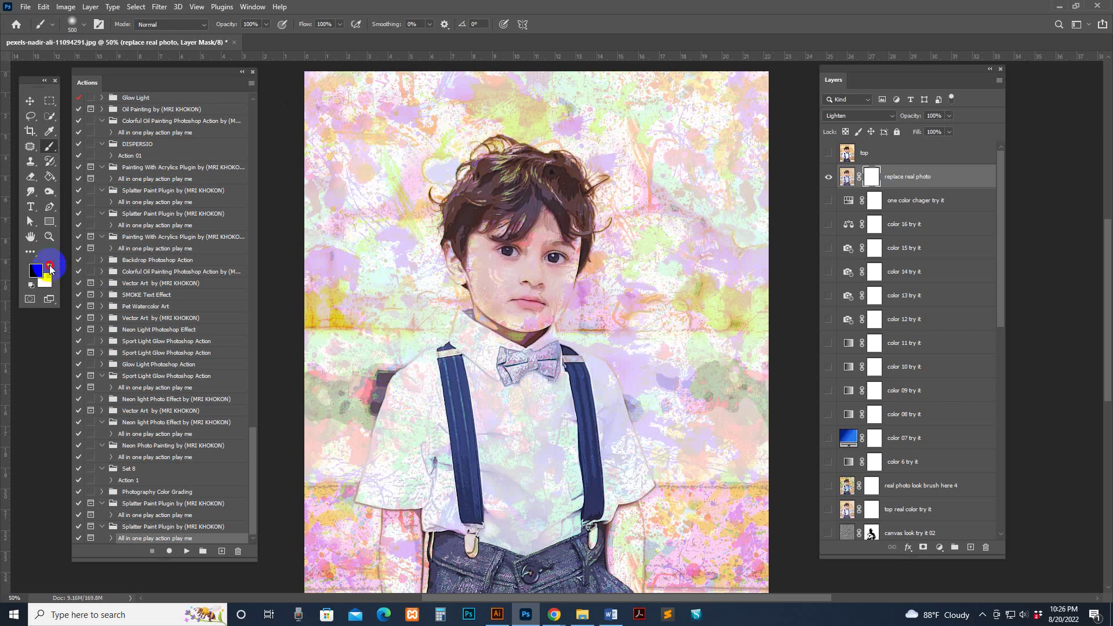
mouse_move(345, 156)
left_mouse_down()
mouse_move(363, 196)
mouse_move(725, 113)
mouse_move(398, 297)
mouse_move(421, 348)
left_mouse_up()
Reveal splatter along the bottom and right, then compare with and without the real photo
scroll(422, 348, "down", 5)
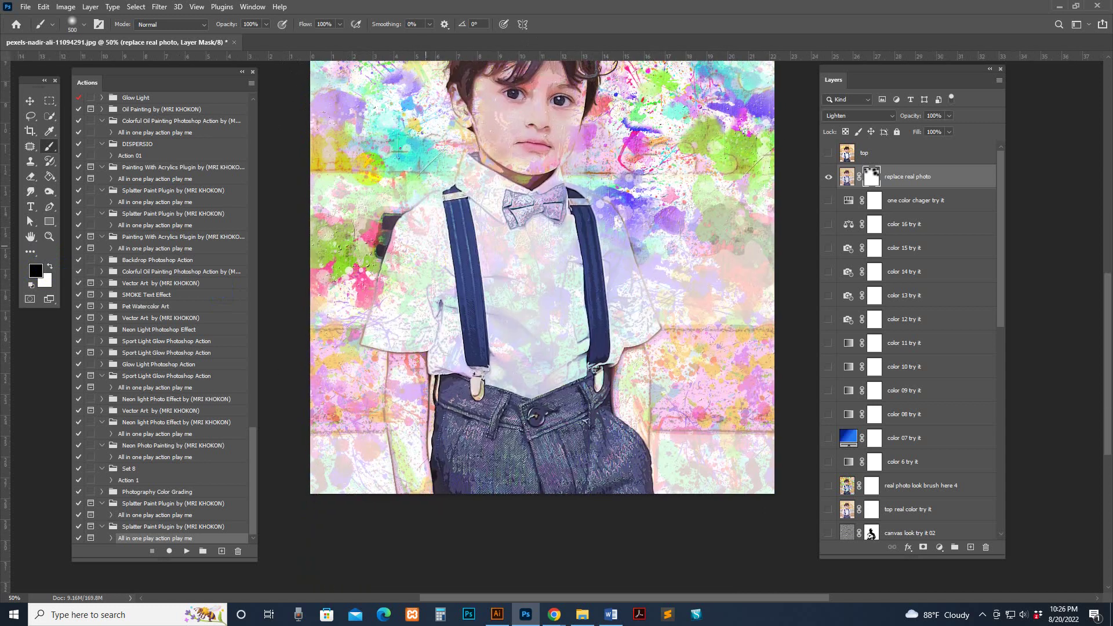
left_click_drag(283, 338, 742, 257)
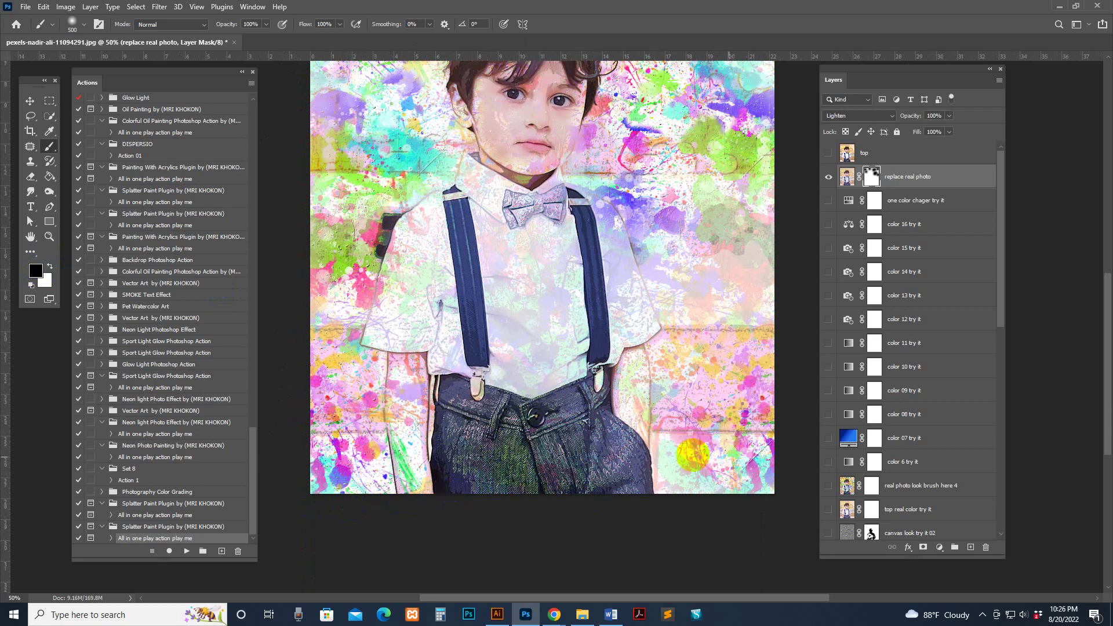
scroll(742, 256, "up", 5)
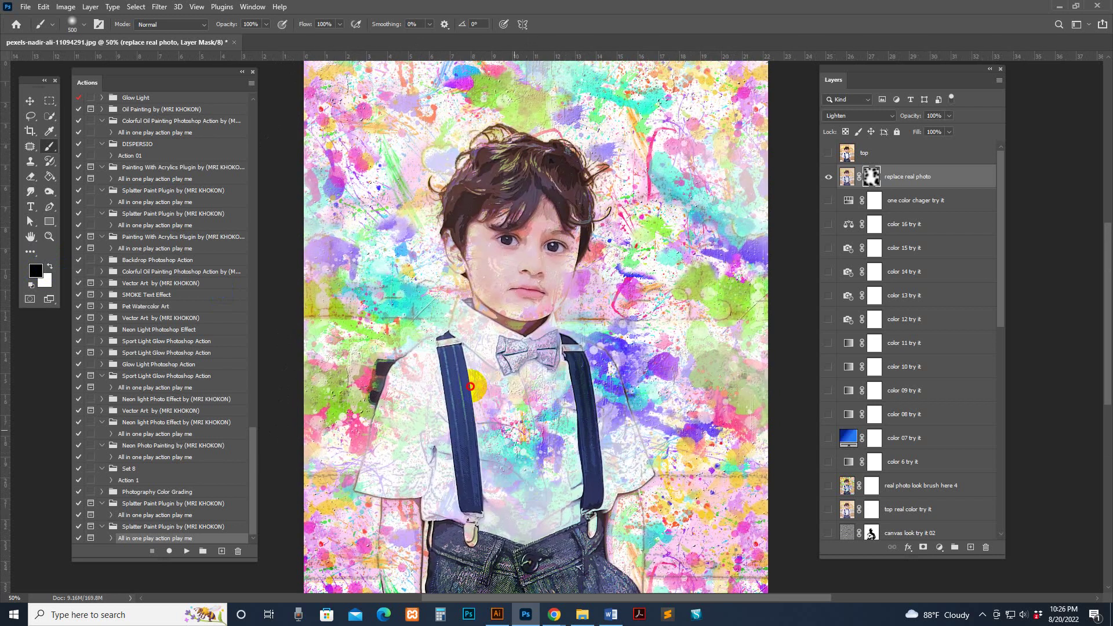
left_click(877, 185)
left_click(829, 178)
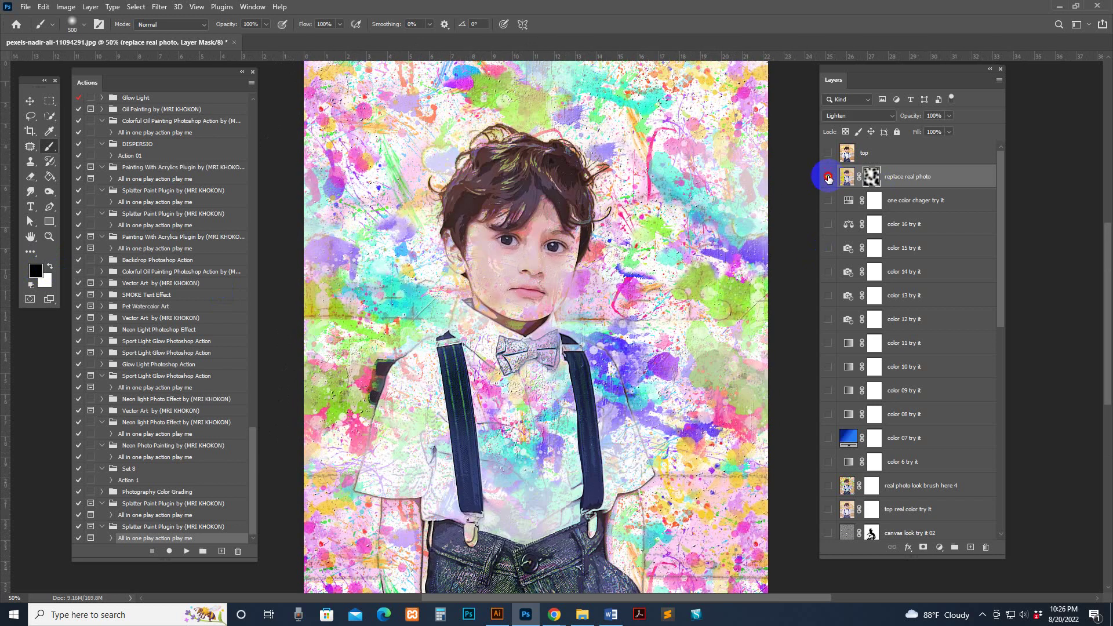
left_click(829, 178)
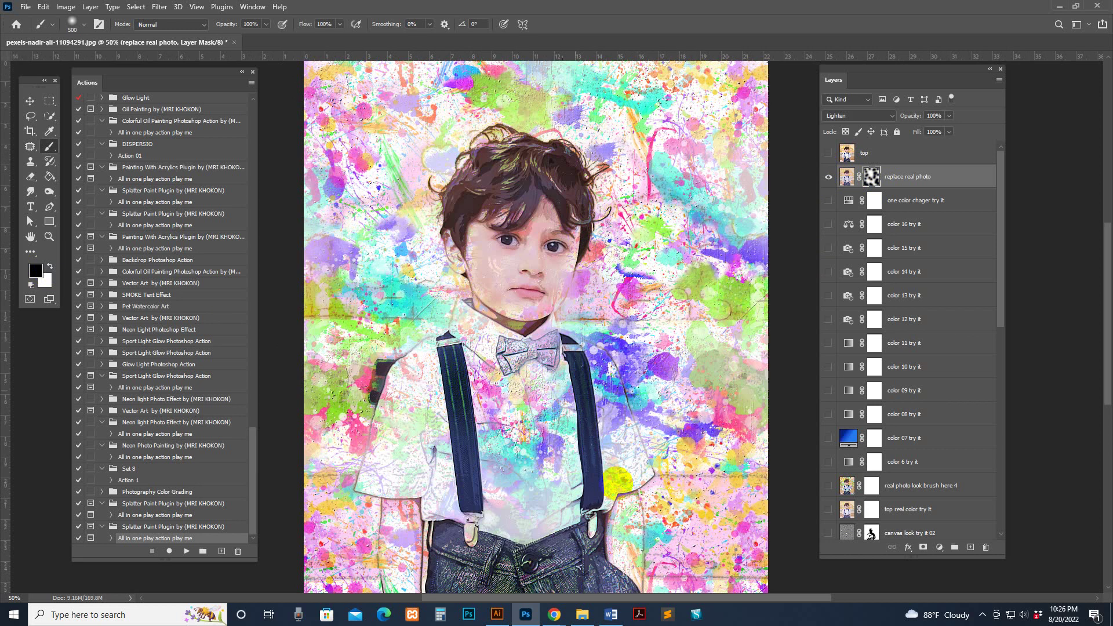
left_click_drag(514, 509, 476, 498)
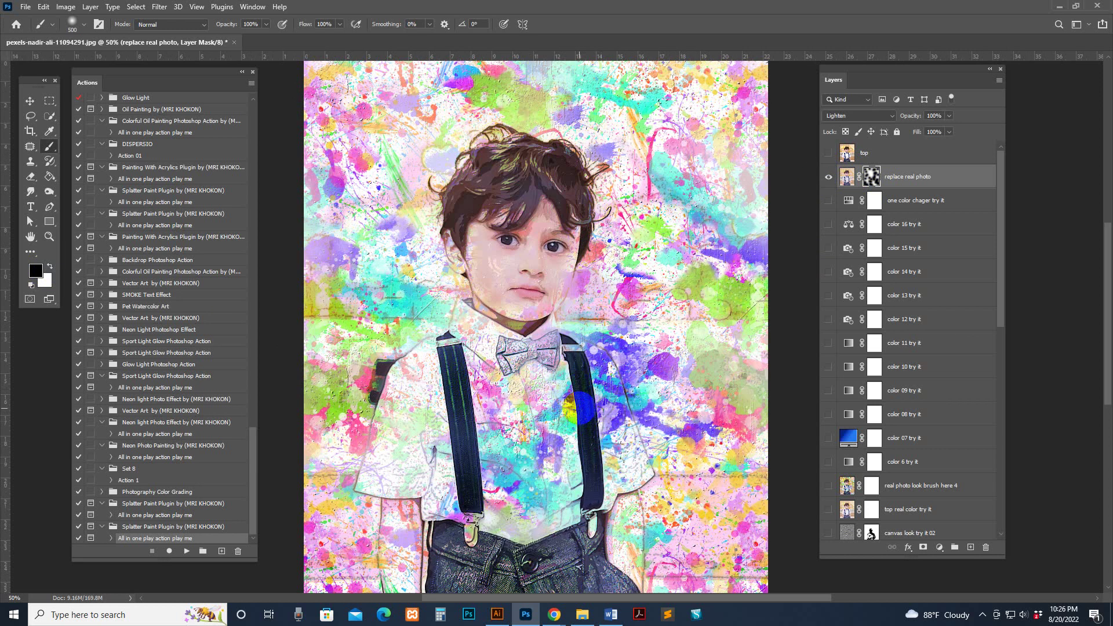
left_click_drag(602, 359, 575, 336)
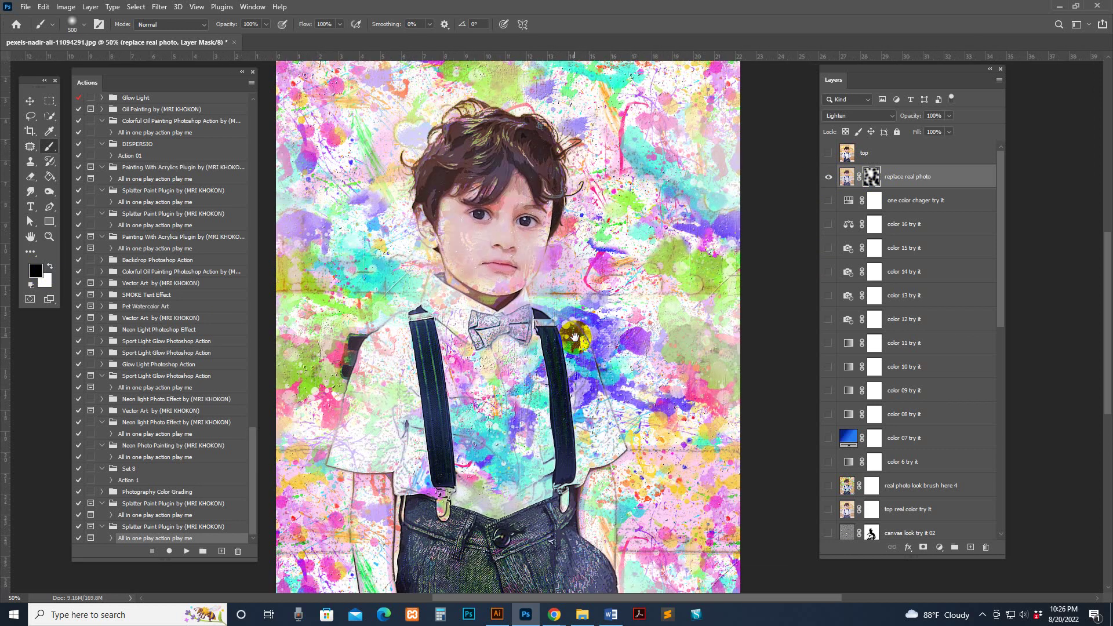
Preview the orange-red-green and blue colour variants, ending on the original multicolour splatter
left_click(827, 347)
left_click(827, 314)
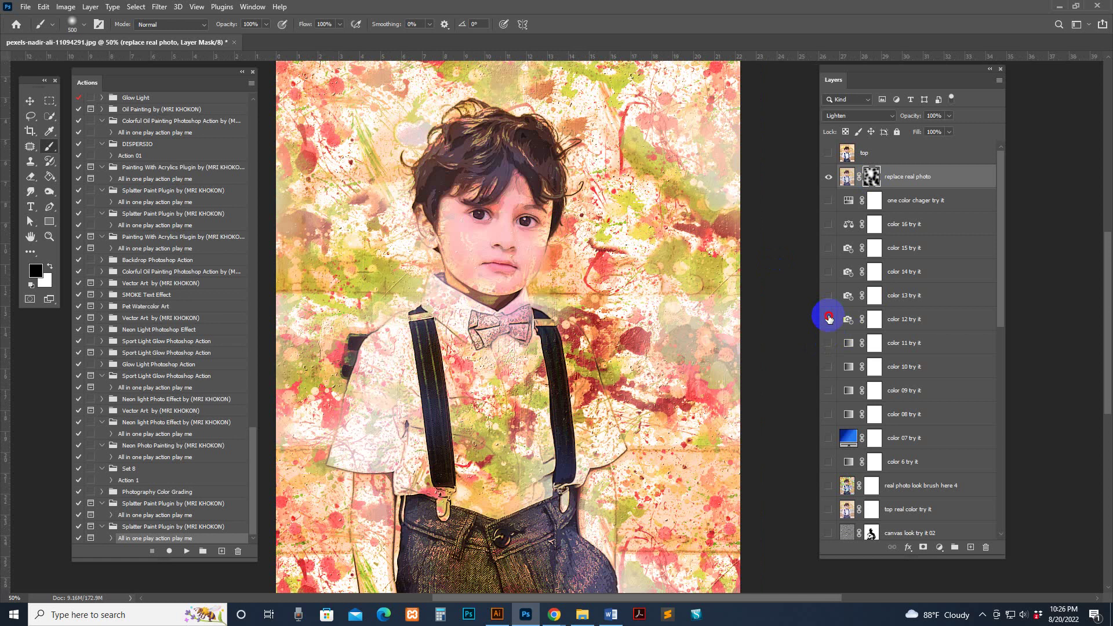
left_click(828, 317)
left_click(827, 295)
left_click(829, 288)
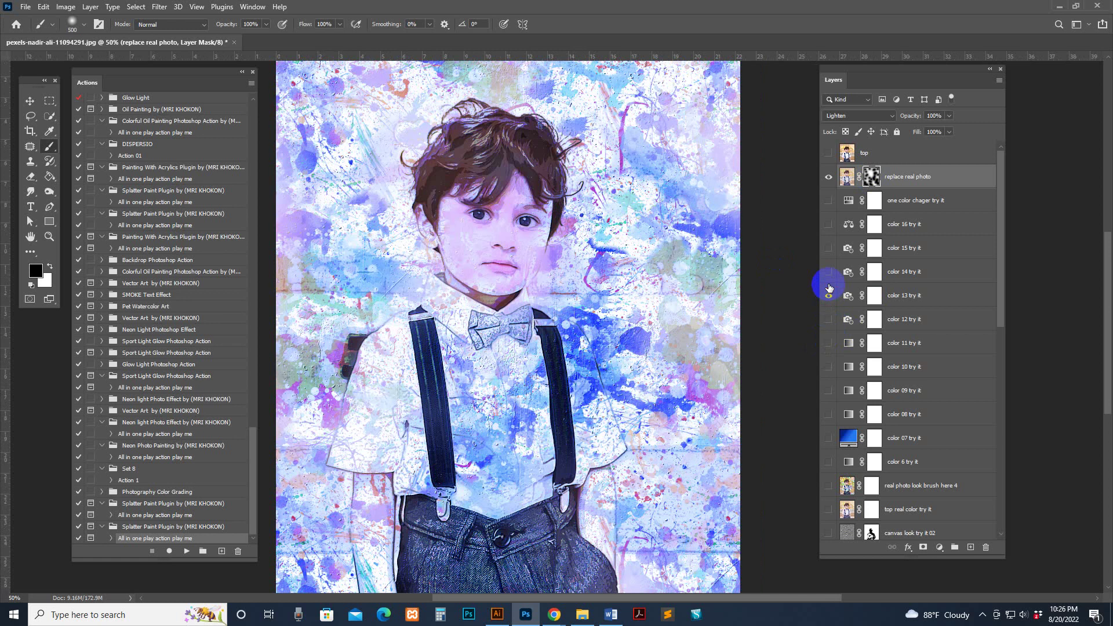
left_click(830, 290)
left_click(830, 300)
left_click(829, 319)
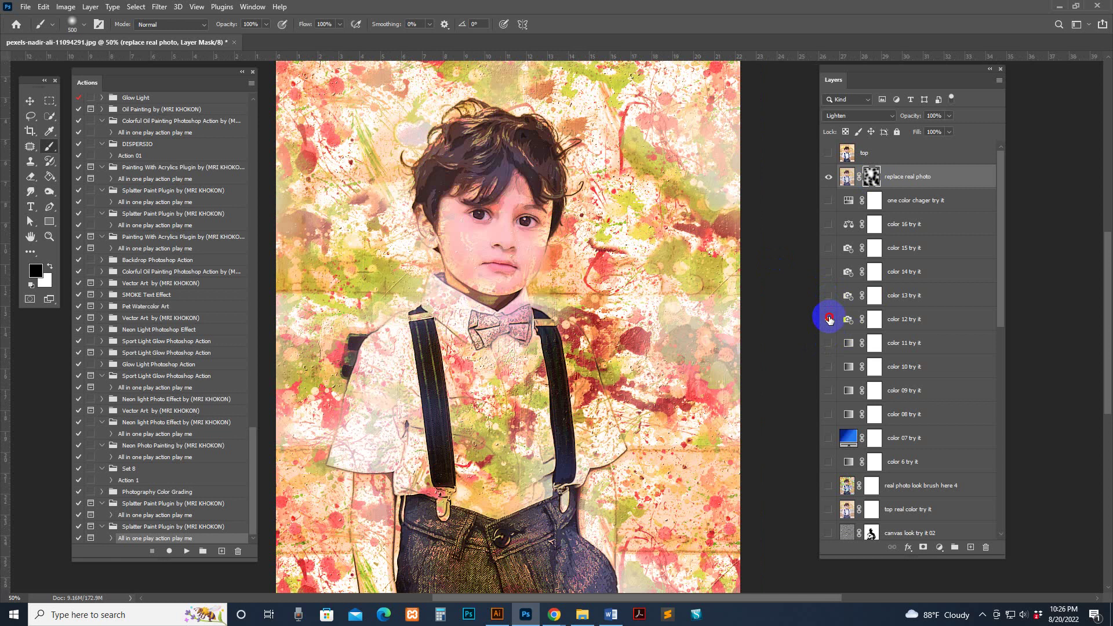
left_click(830, 319)
left_click(828, 248)
left_click(828, 248)
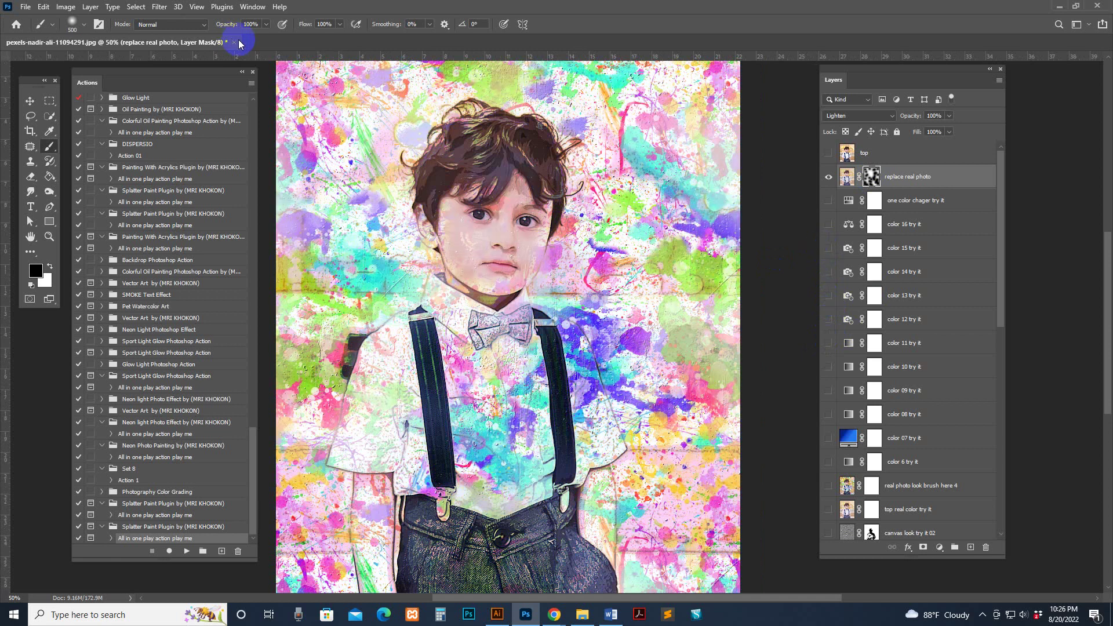
Close the boy artwork without saving and drag the apples JPG into Photoshop
left_click(235, 42)
left_click(557, 226)
left_click(581, 614)
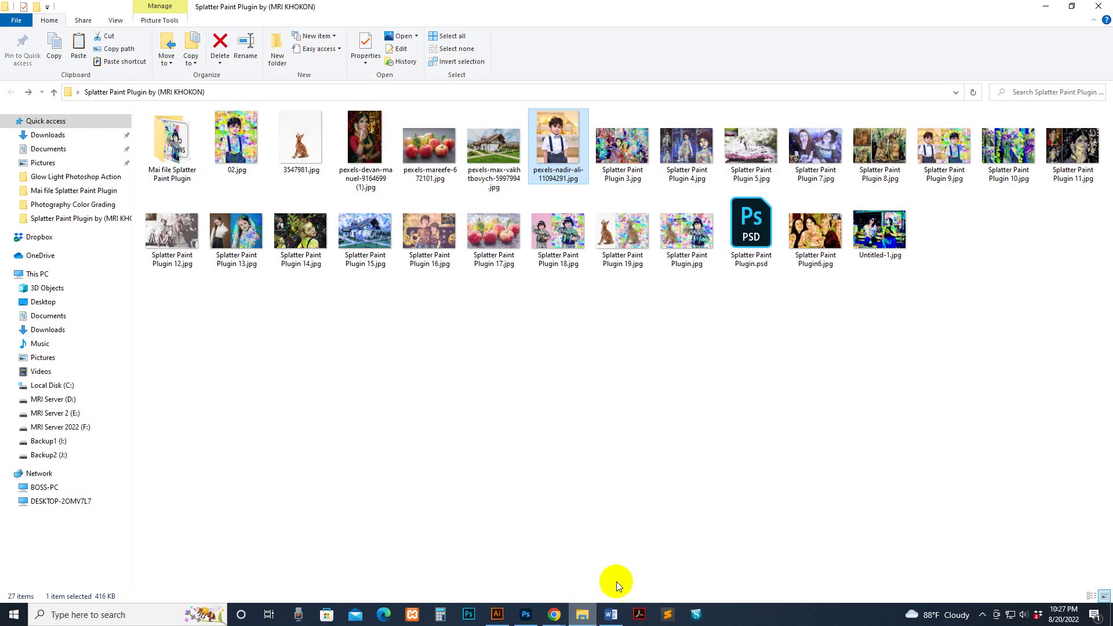
left_click(498, 307)
right_click(498, 307)
left_click(510, 354)
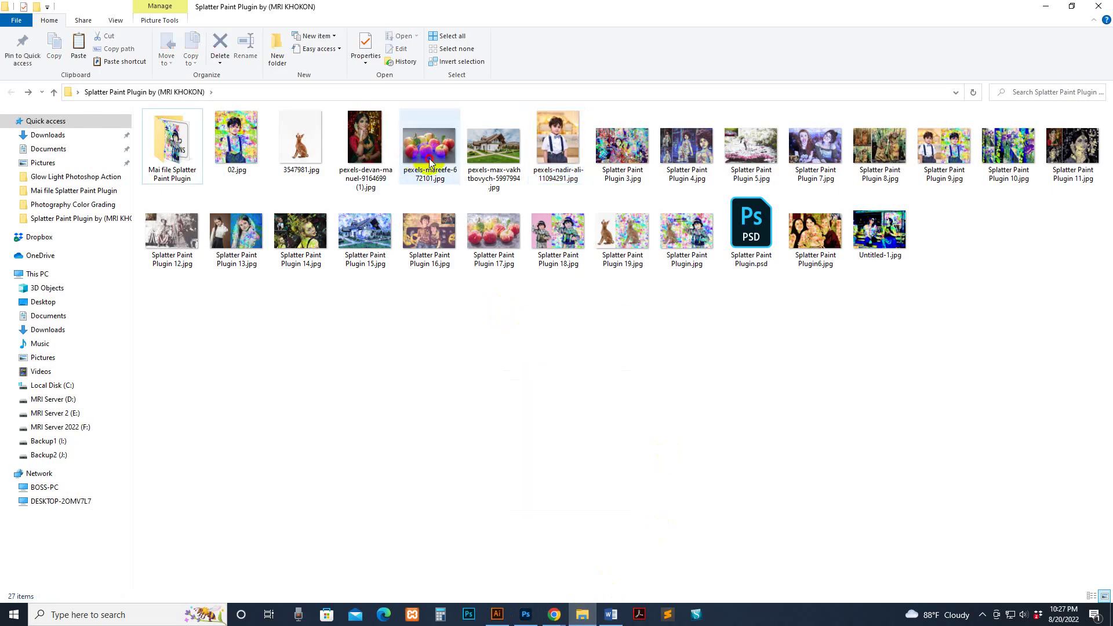
left_click_drag(429, 163, 538, 596)
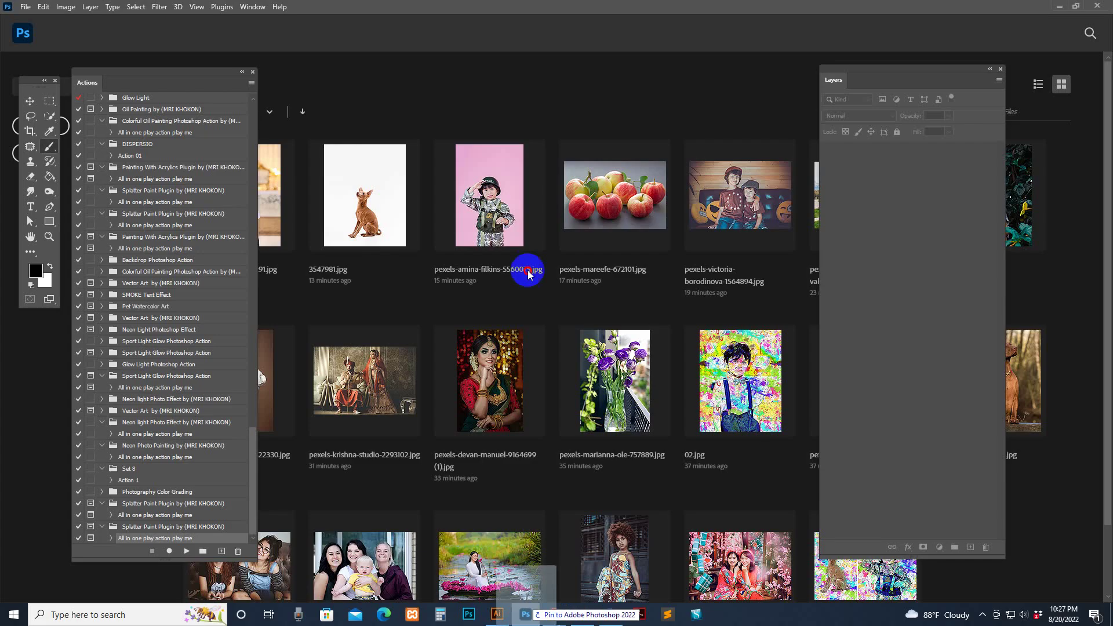
left_click_drag(538, 596, 462, 85)
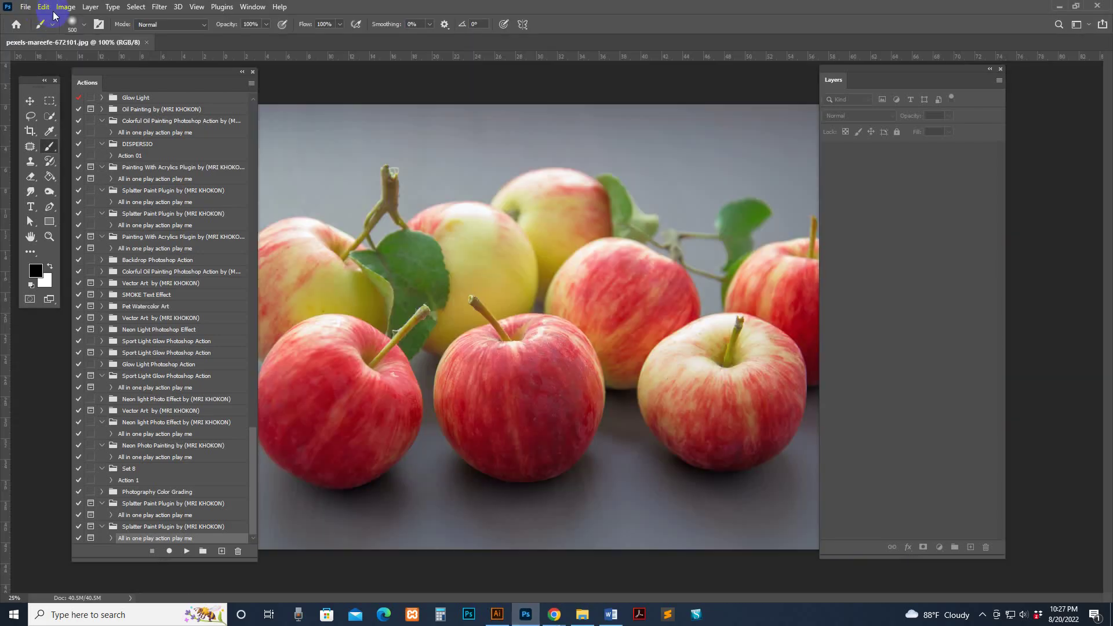
Set the apples photo width to 2500 pixels, proportions kept, and run the All in one splatter action
left_click(65, 7)
left_click(88, 86)
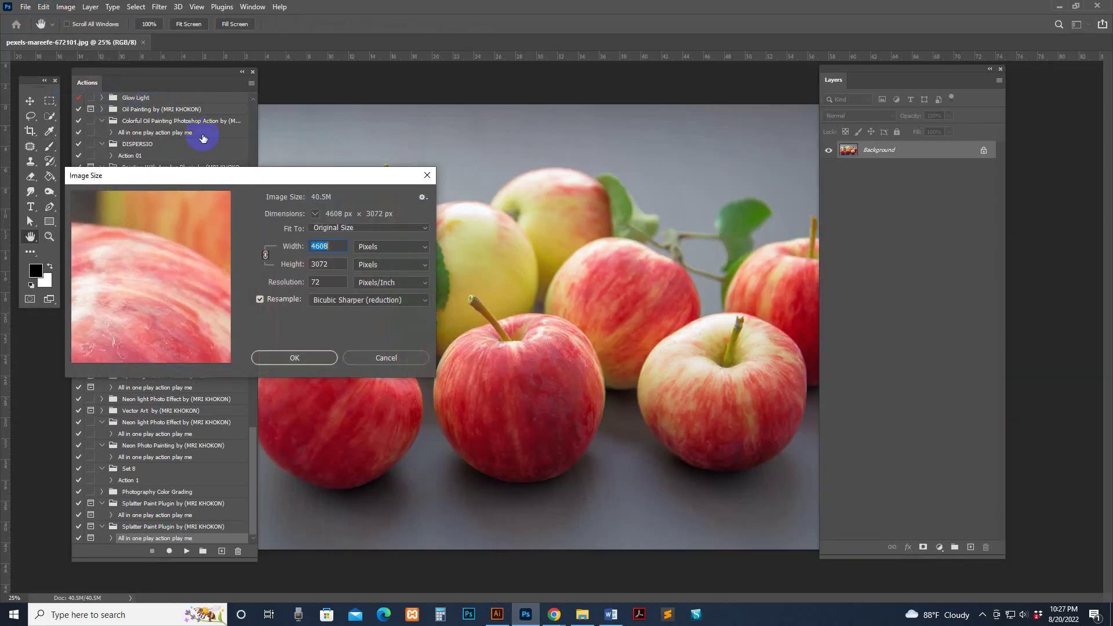
left_click(385, 358)
left_click(65, 7)
left_click(87, 93)
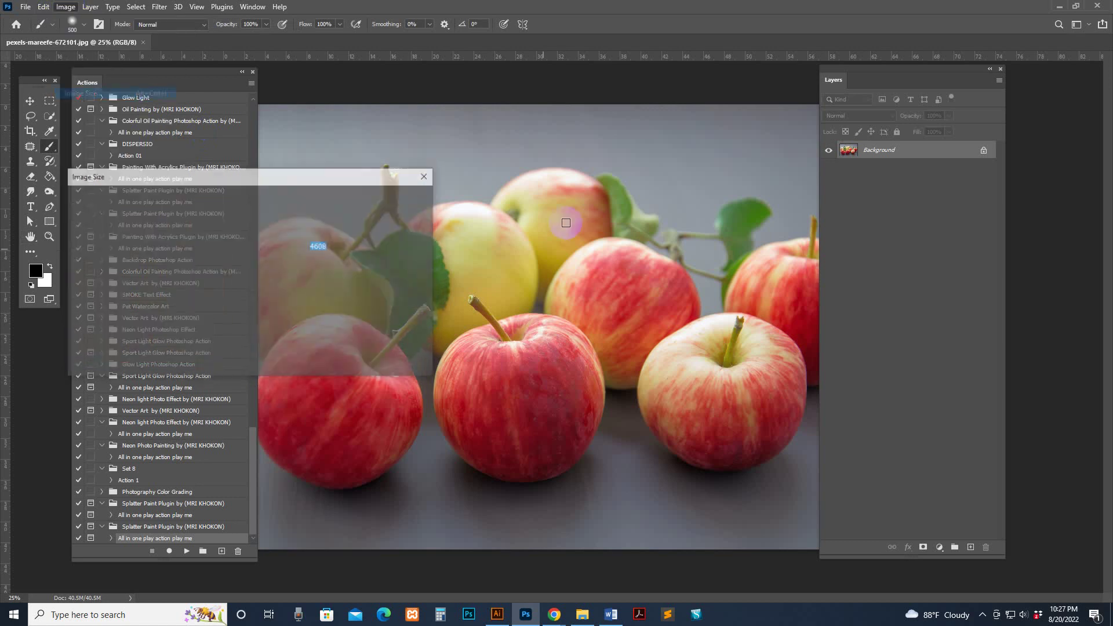
type("2500")
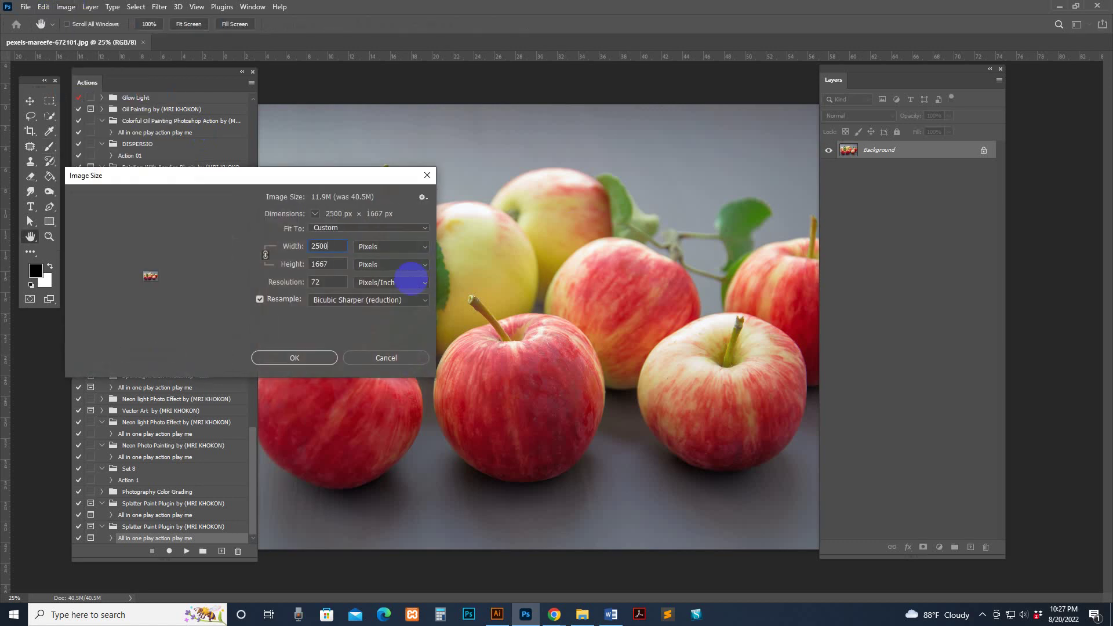
key("Return")
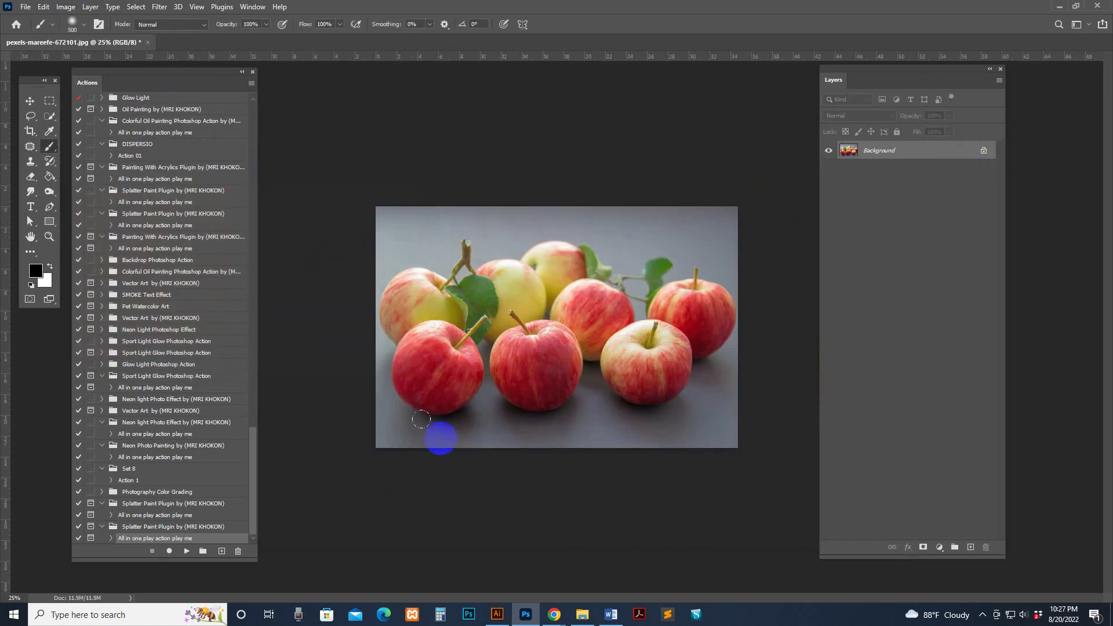
left_click(187, 551)
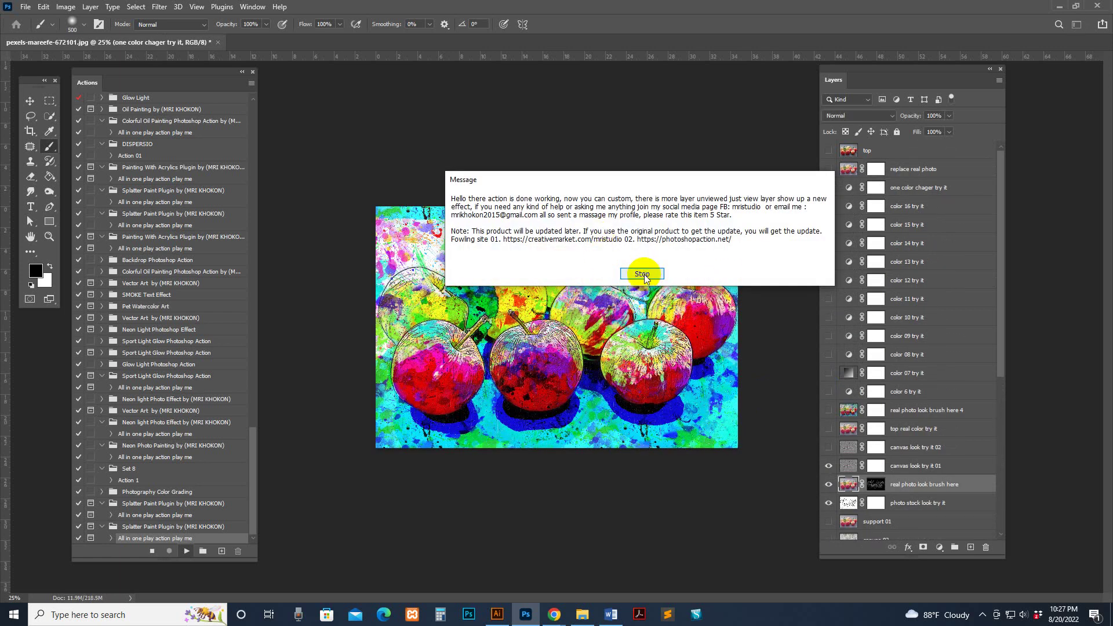
Dismiss the completion message and show the replace real photo layer on the apples
left_click(640, 275)
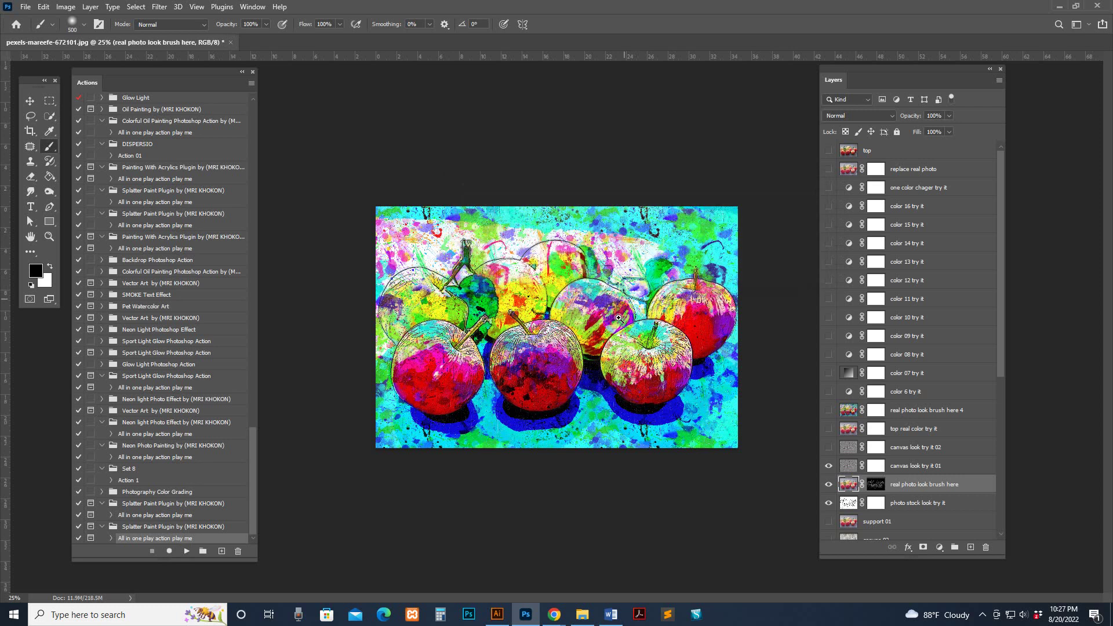
left_click(925, 171)
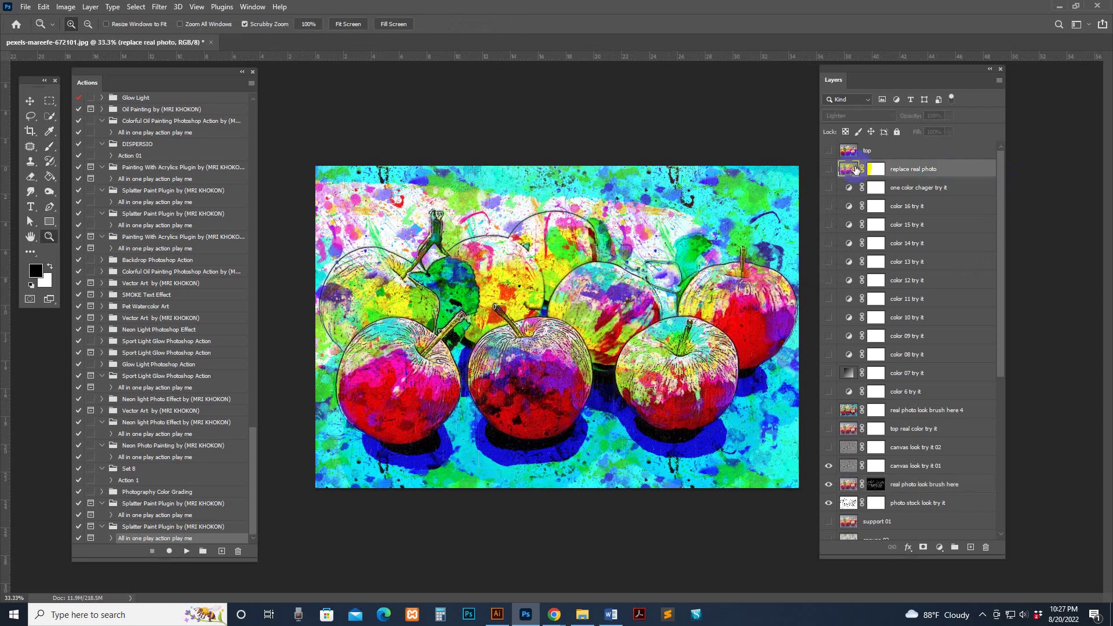
left_click(828, 170)
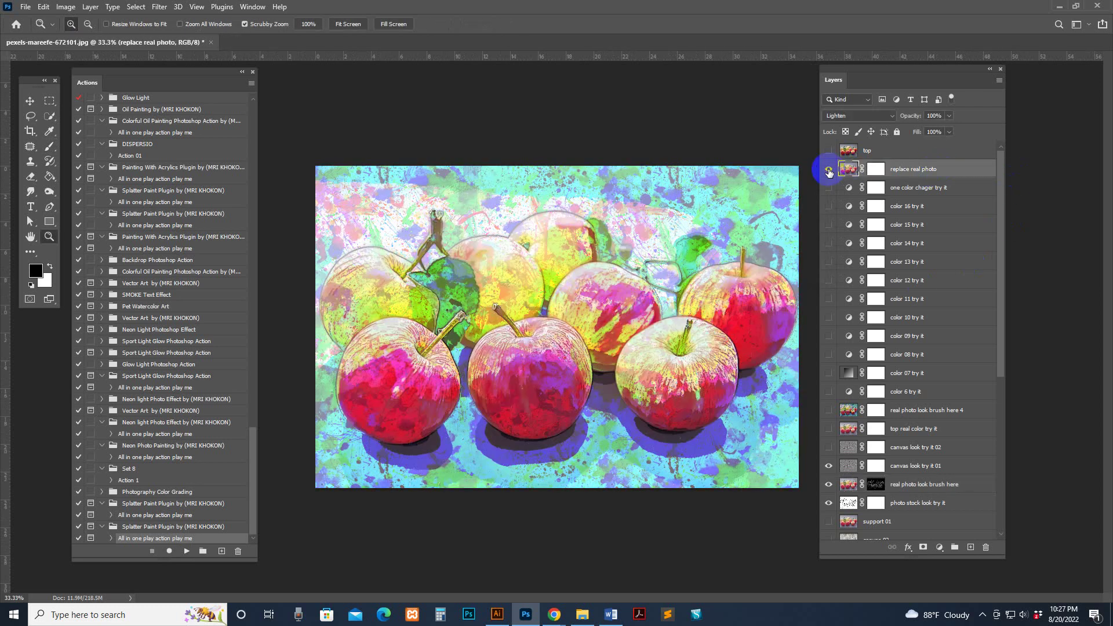
left_click_drag(858, 81, 896, 81)
left_click(723, 304)
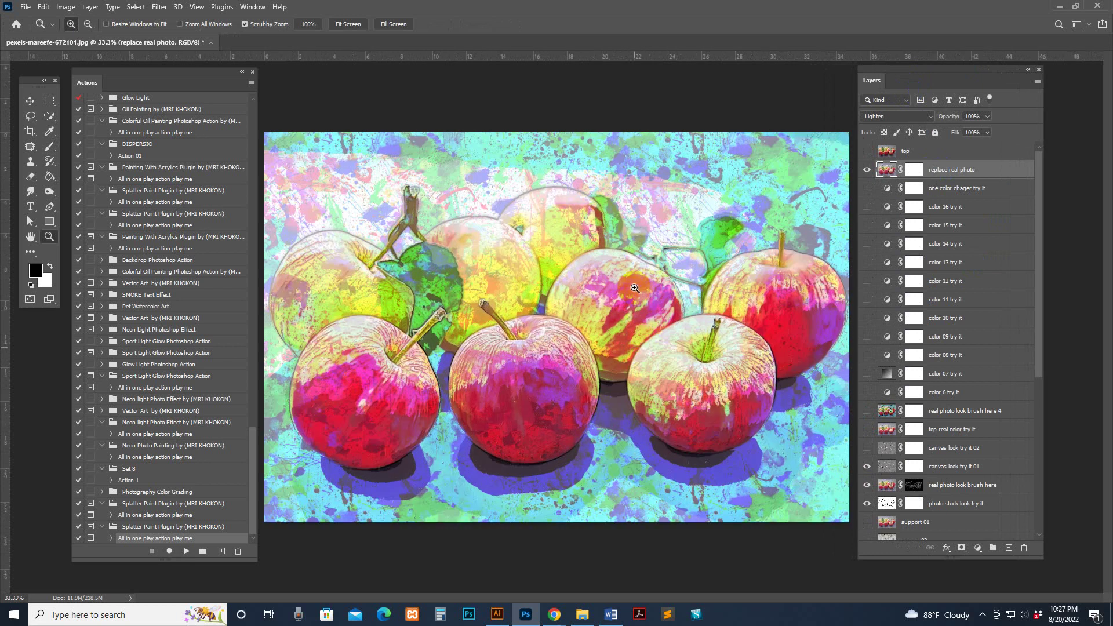
left_click(840, 372, "alt")
scroll(931, 384, "down", 2)
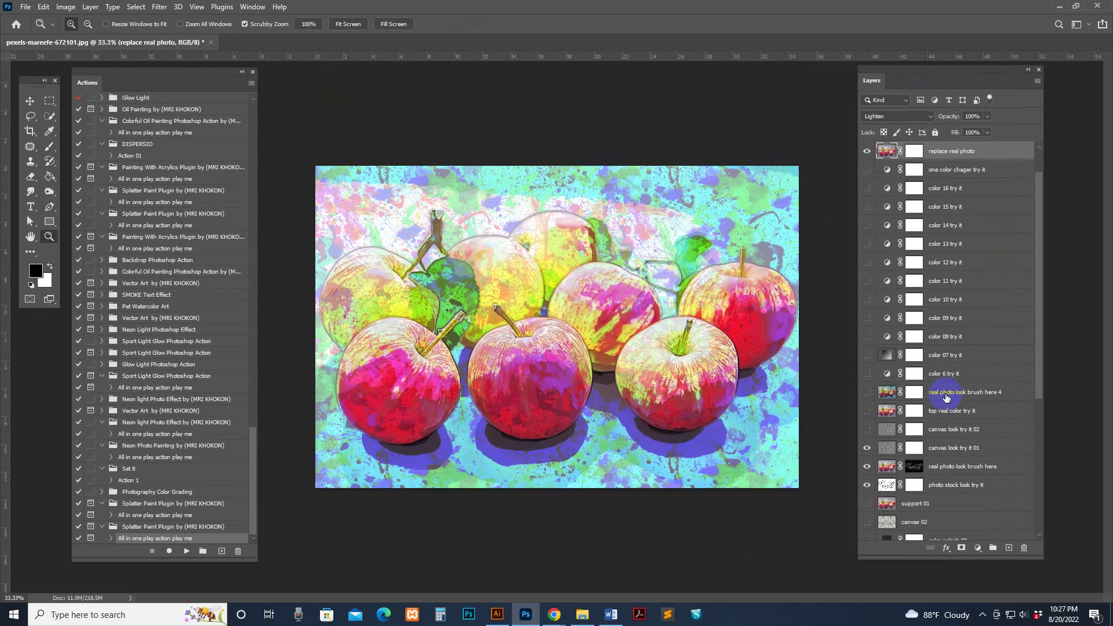
scroll(932, 384, "down", 2)
Hide the real photo look brush here 4 layer and show the top real color try it layer
left_click(866, 339)
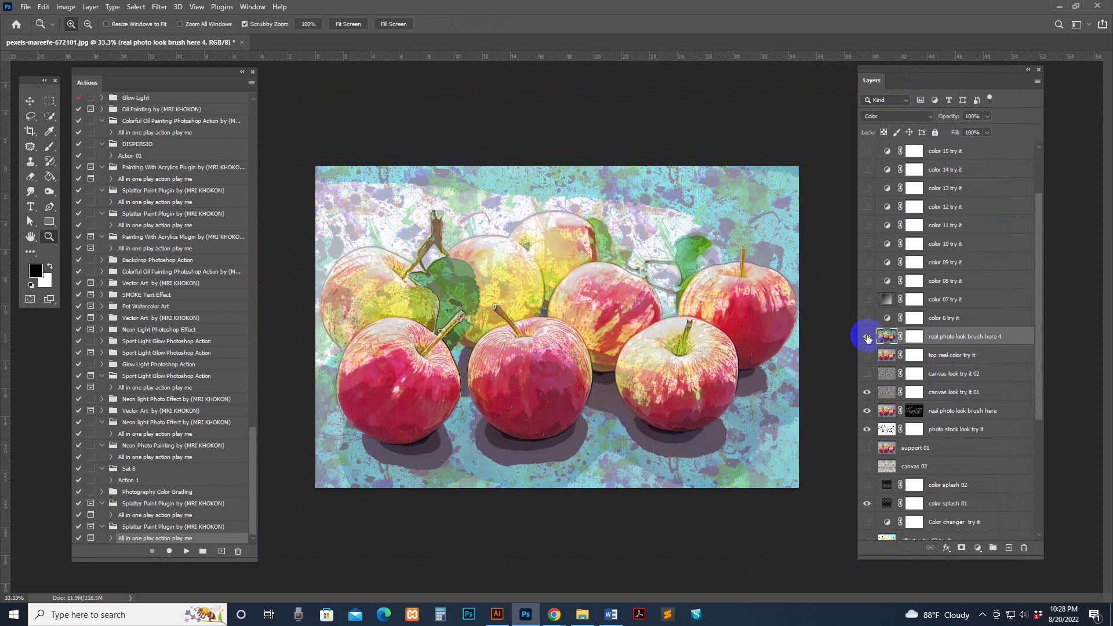
left_click(867, 338)
left_click(865, 357)
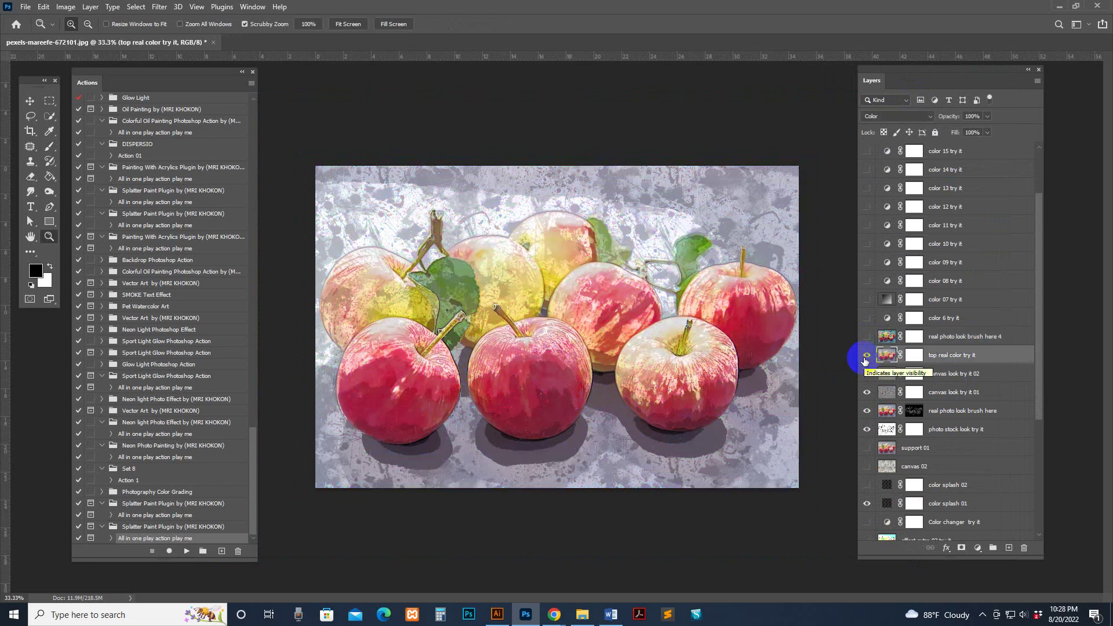
key("ctrl+plus")
Compare the color 10 and pink colour variants, then return to the grey-lilac look
left_click(866, 245)
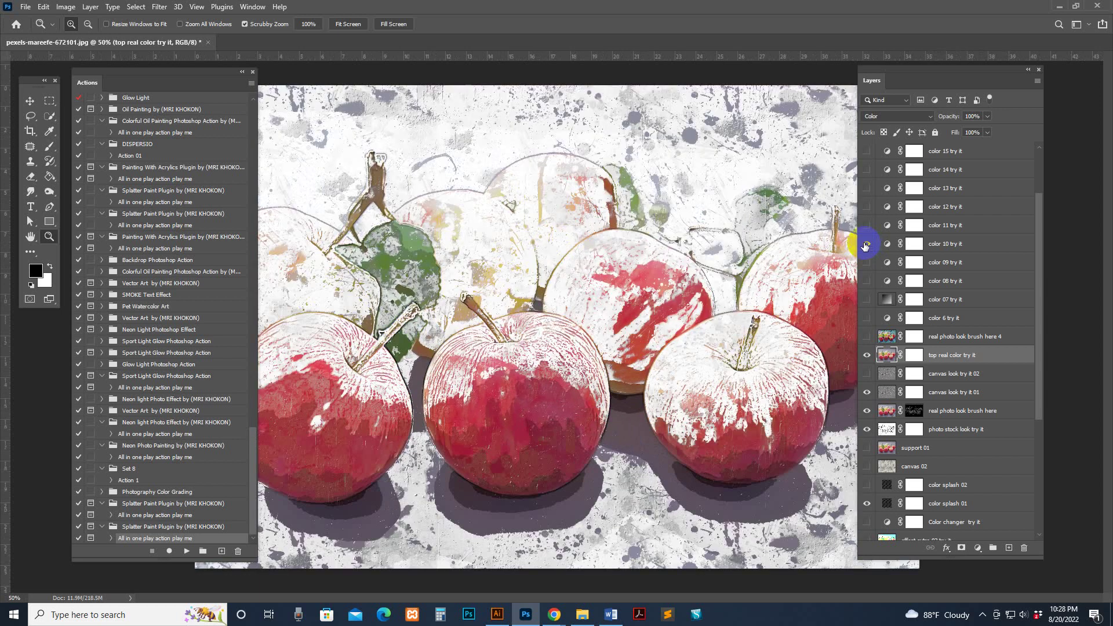
key("ctrl+minus")
left_click(866, 224)
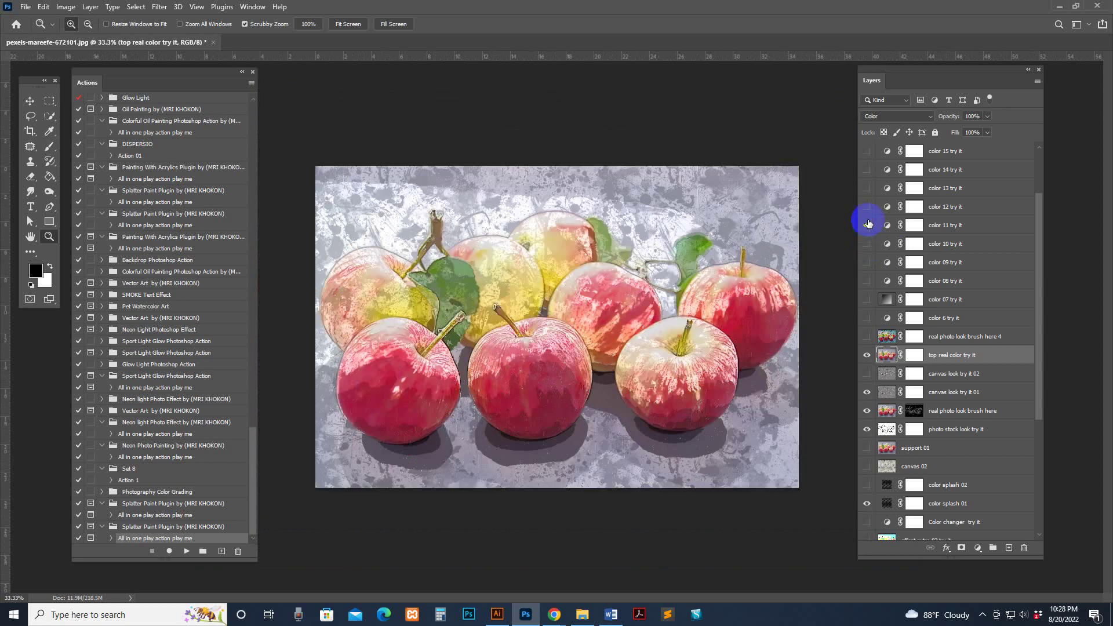
left_click(867, 206)
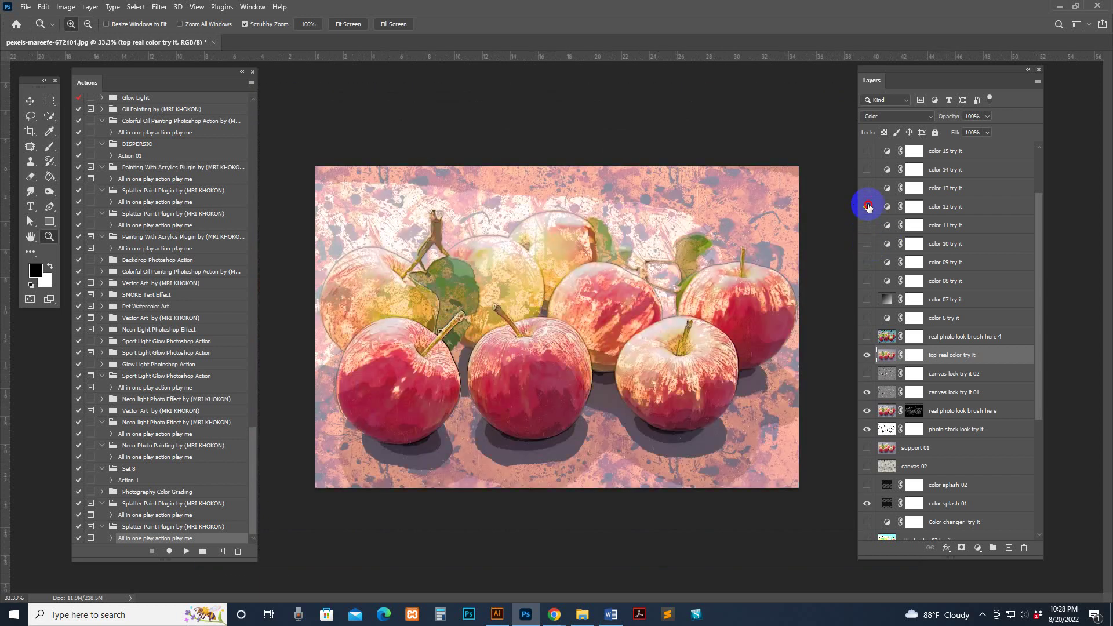
left_click(866, 174)
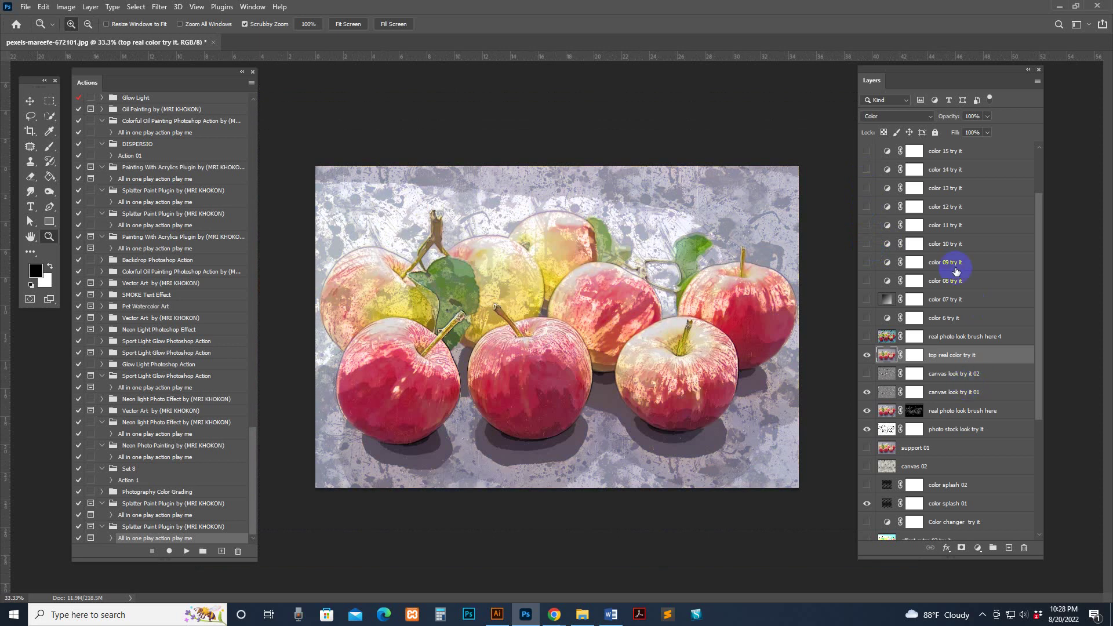
left_click(673, 343)
left_click(580, 308)
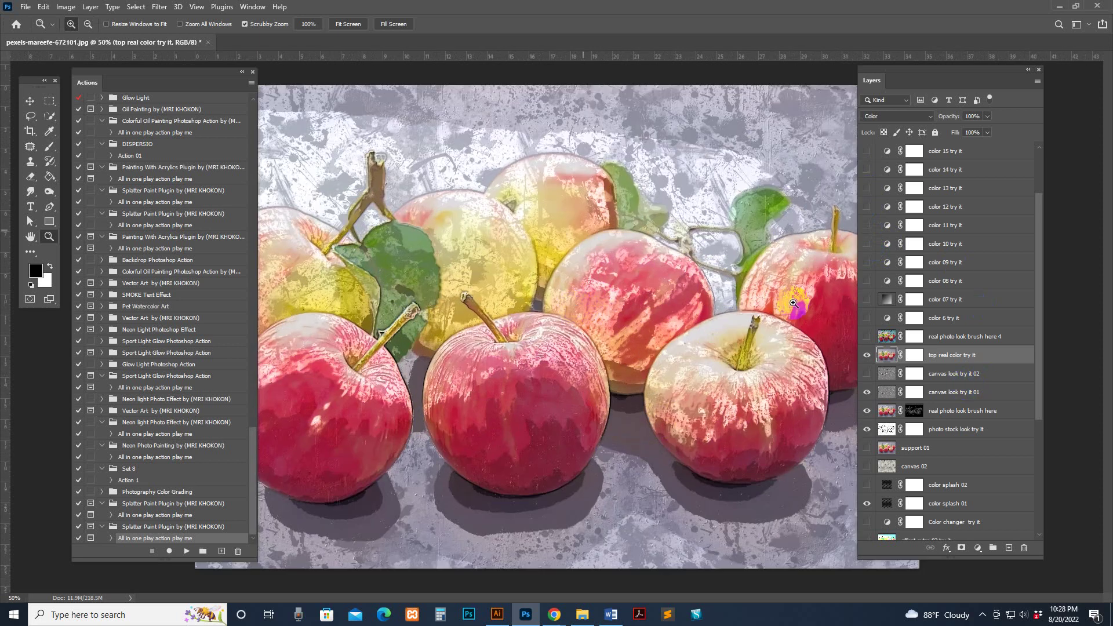
Preview the canvas look try it 02 texture, then hide both canvas look layers
left_click(883, 372)
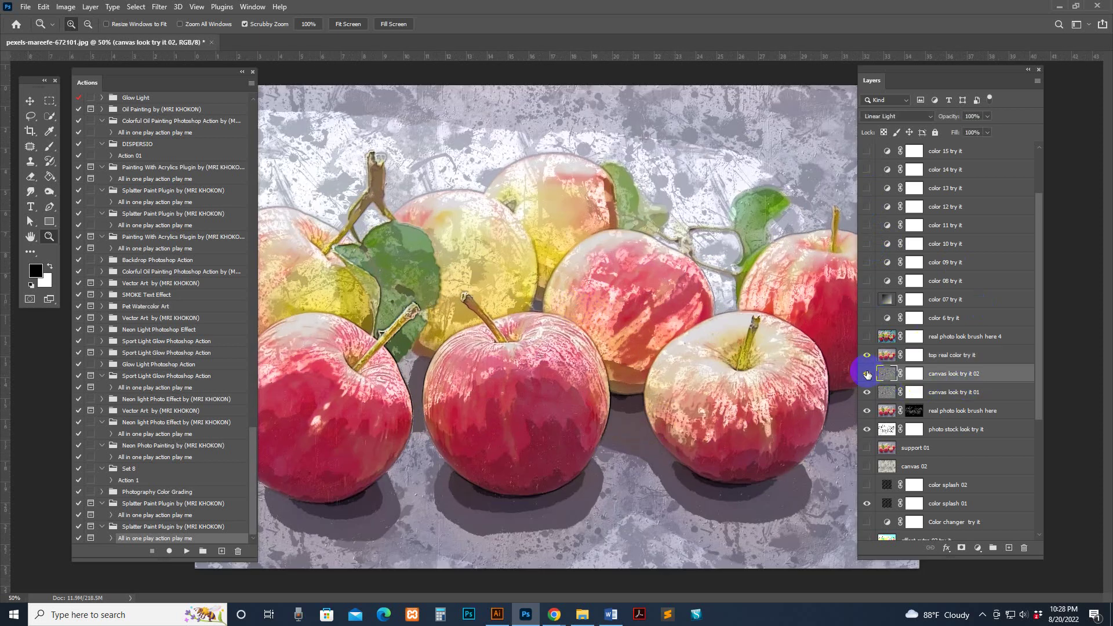
left_click(867, 374)
left_click(591, 322)
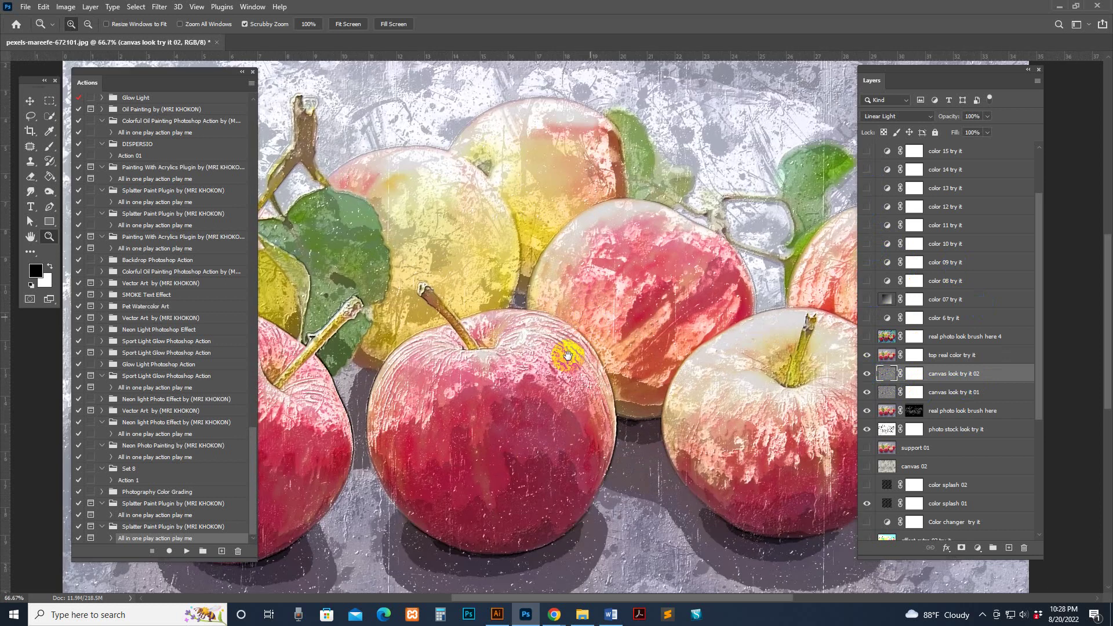
mouse_move(509, 248)
left_mouse_down()
mouse_move(594, 348)
mouse_move(324, 116)
left_mouse_up()
left_click_drag(866, 381, 866, 392)
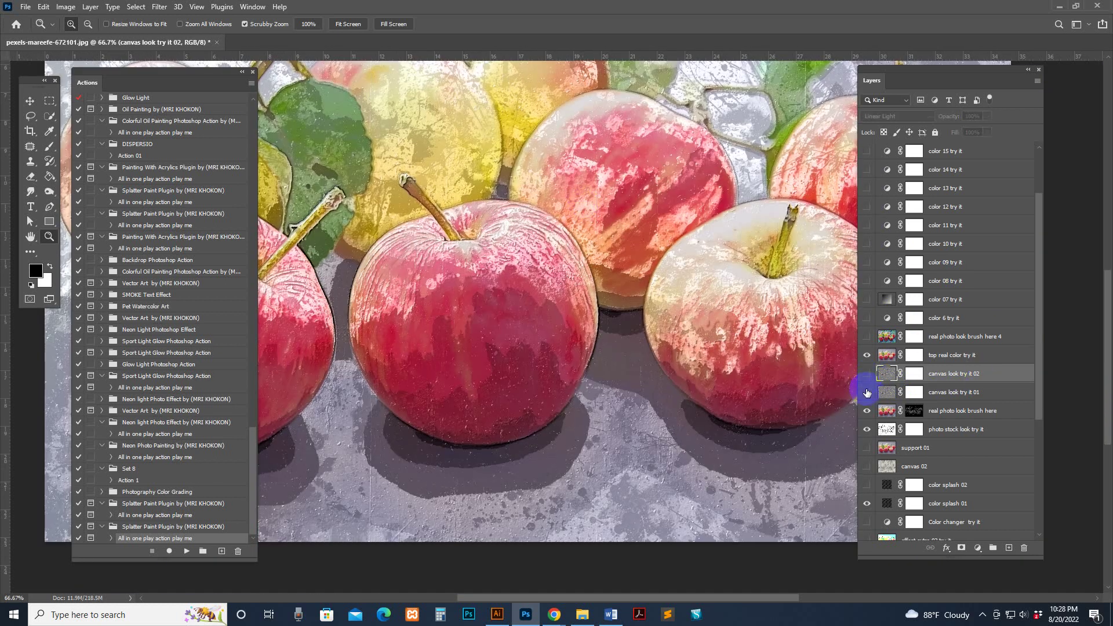
left_click(576, 308, "alt")
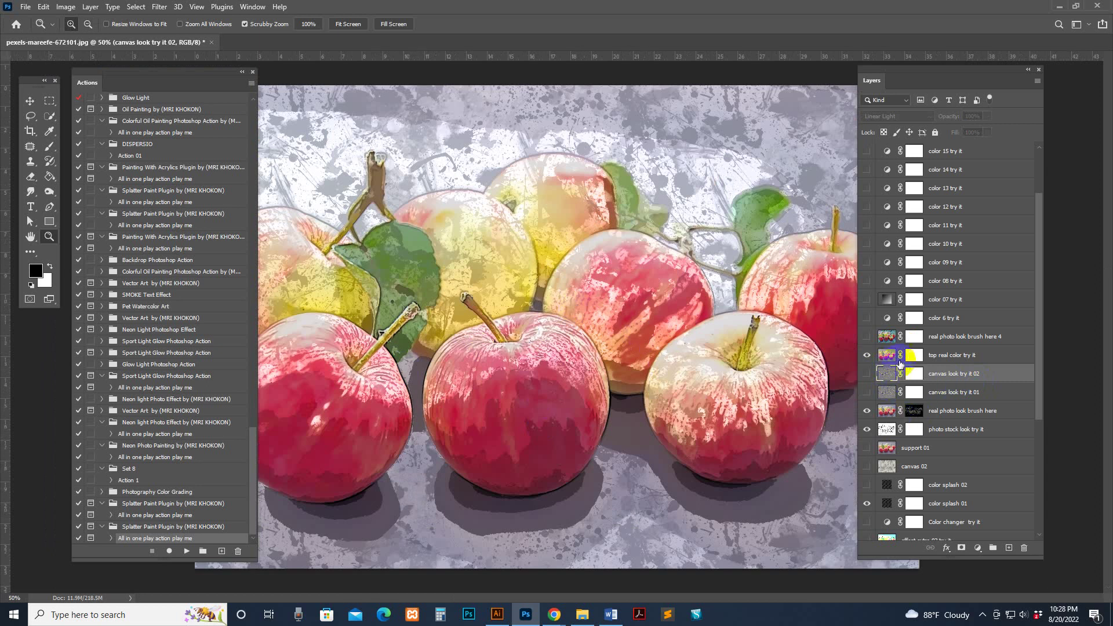
scroll(925, 393, "up", 1)
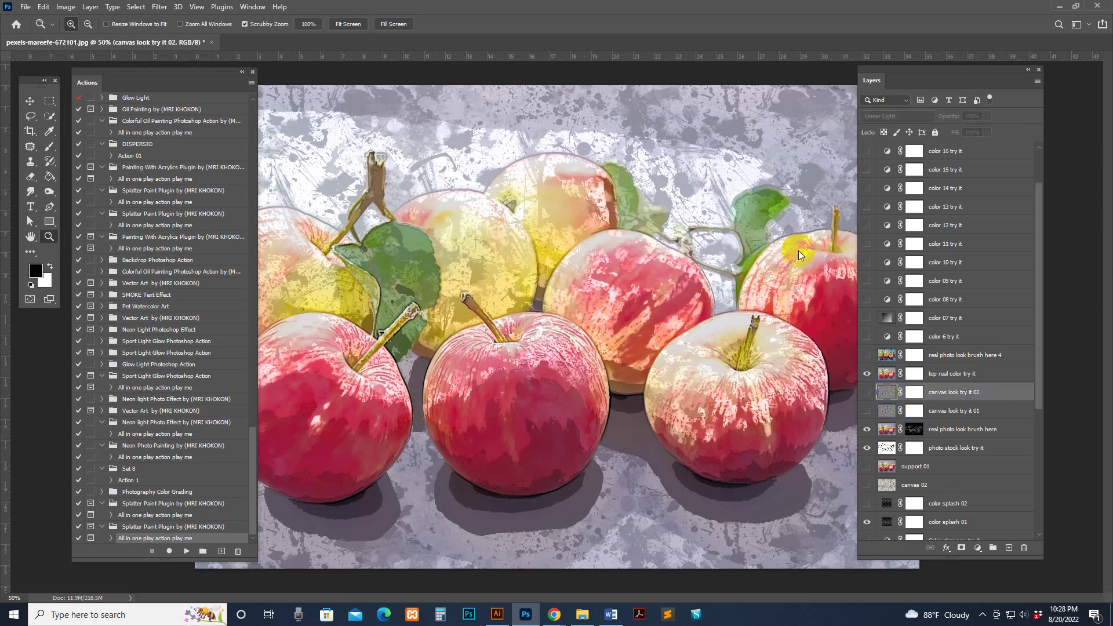
Close the apple document without saving and drag the house photo into Photoshop
left_click(212, 43)
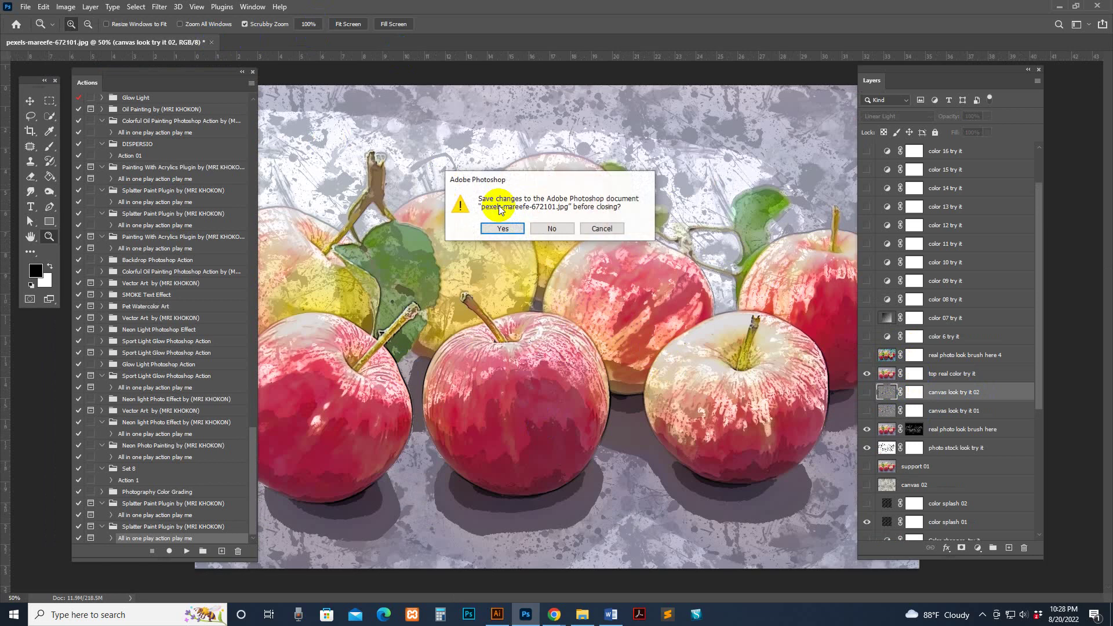
left_click(551, 228)
left_click(582, 614)
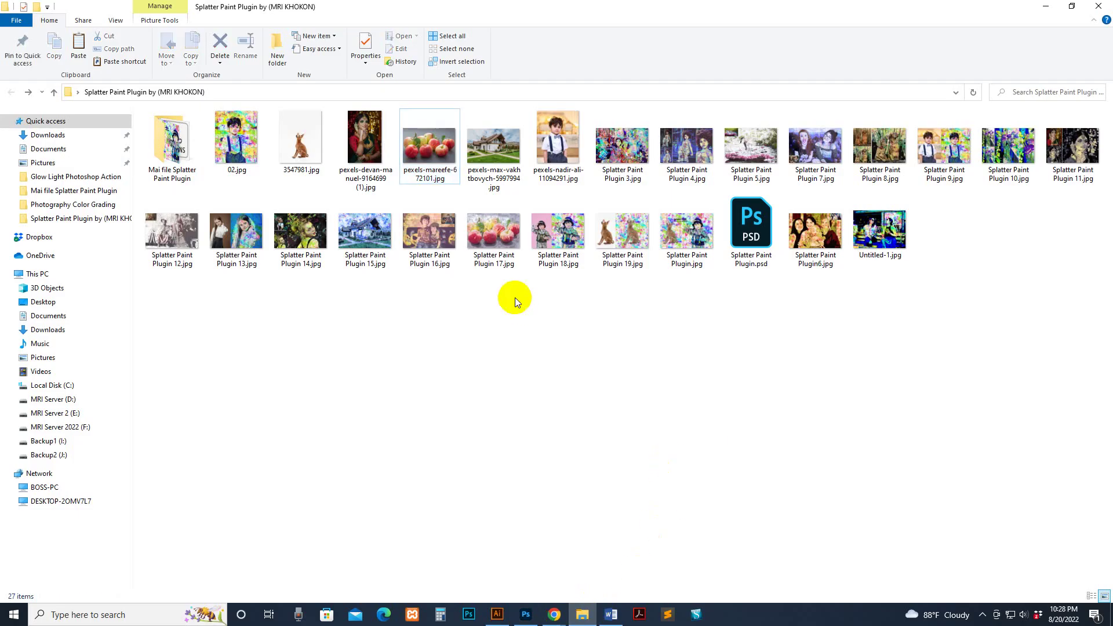
left_click_drag(489, 158, 563, 125)
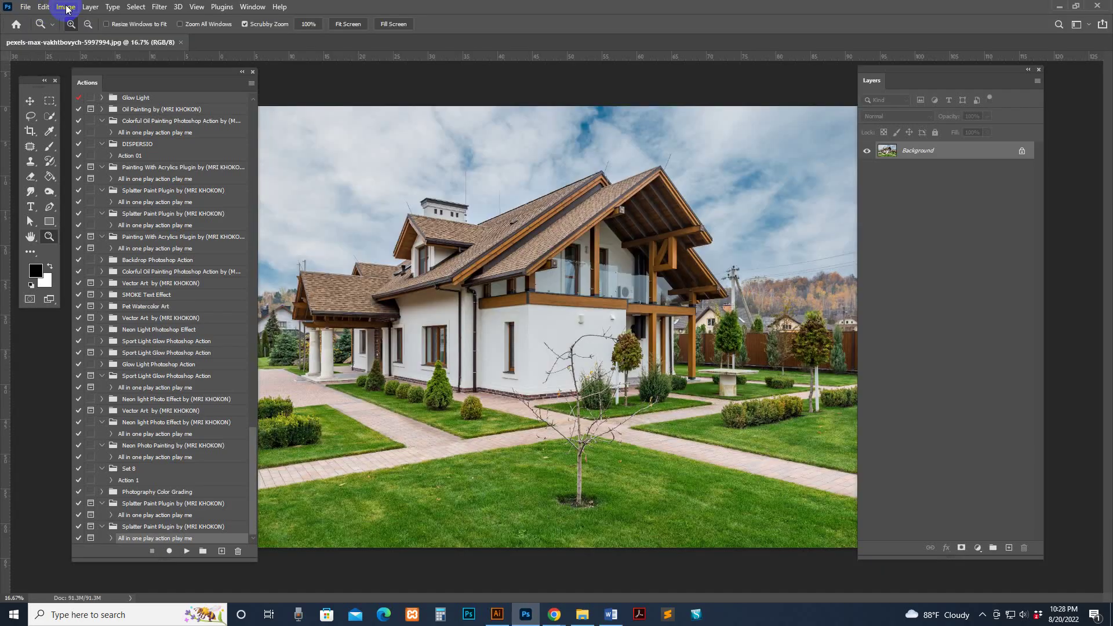
Resize the house photo to 2500 pixels wide (2500 × 1634) in Image Size
left_click(66, 6)
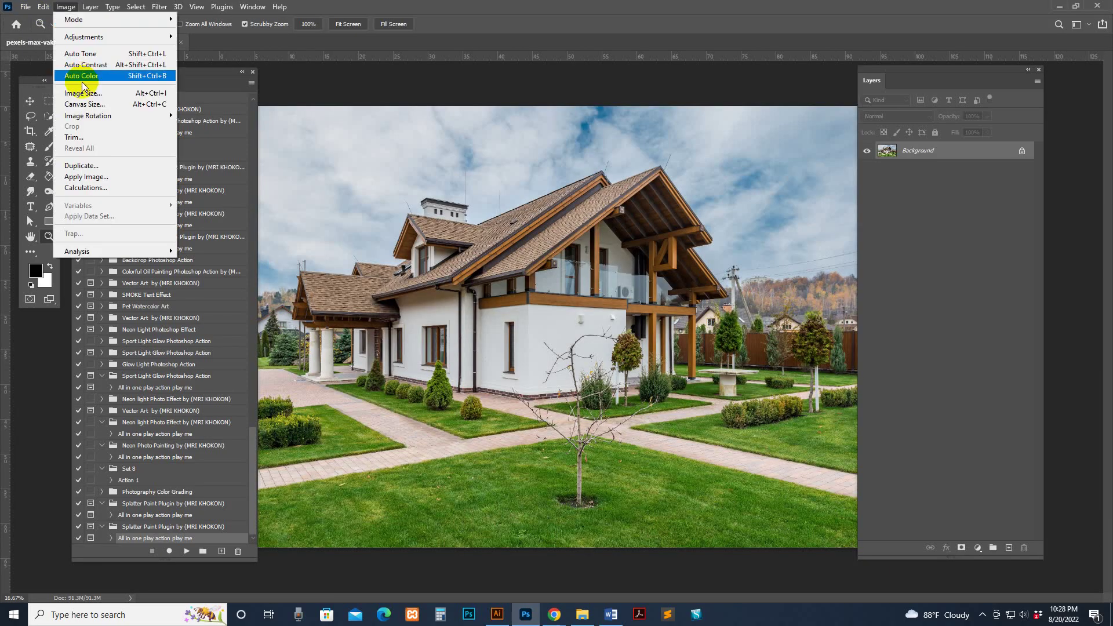
left_click(81, 93)
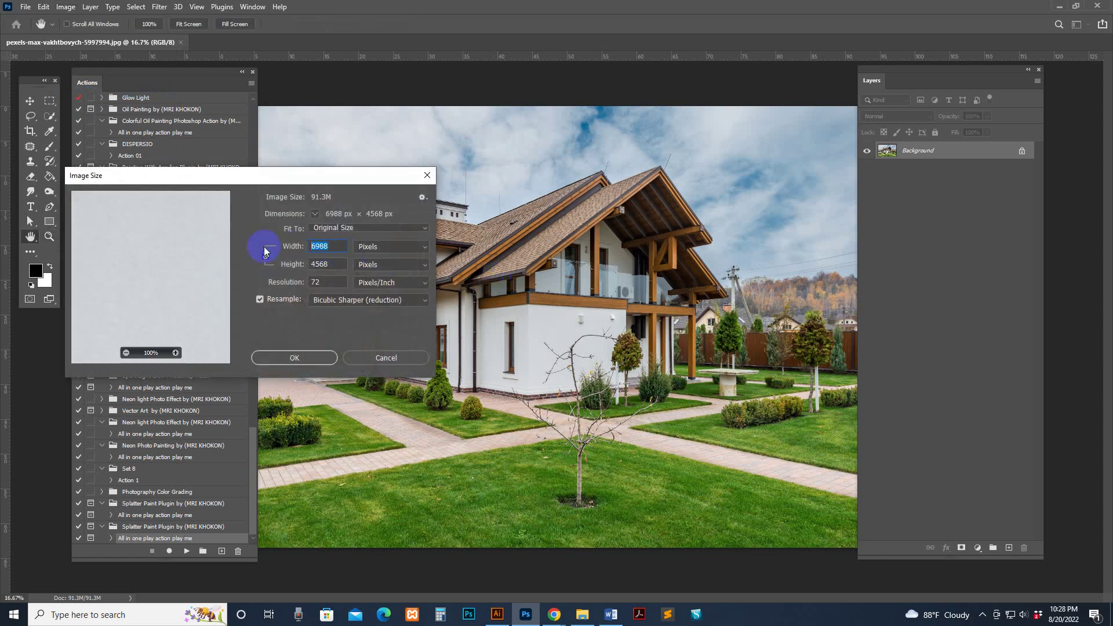
type("1920")
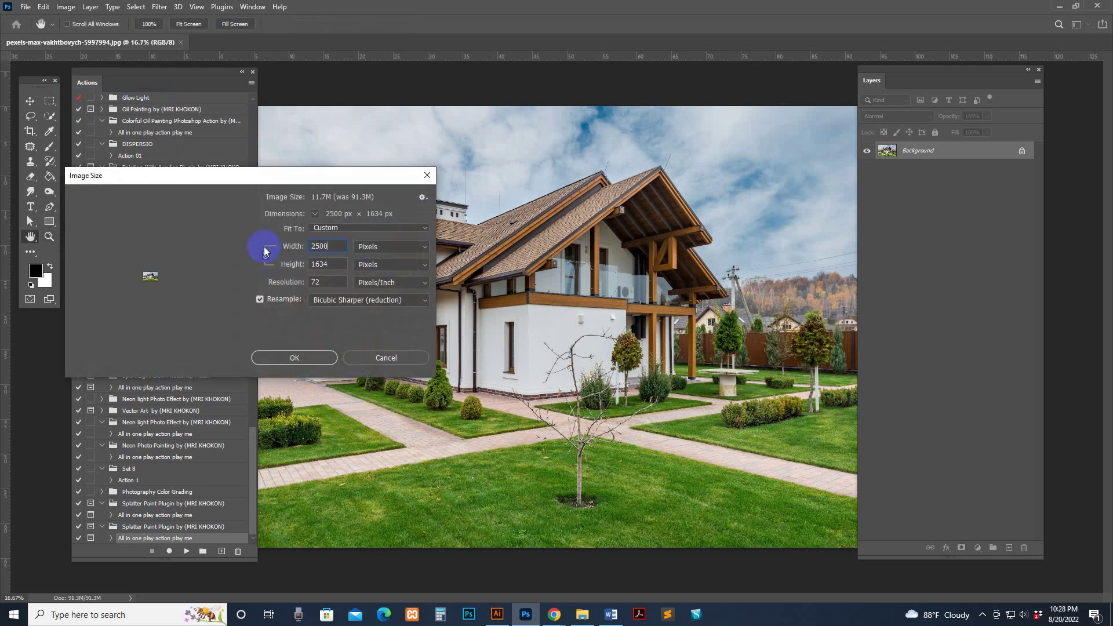
key("Return")
left_click(615, 325)
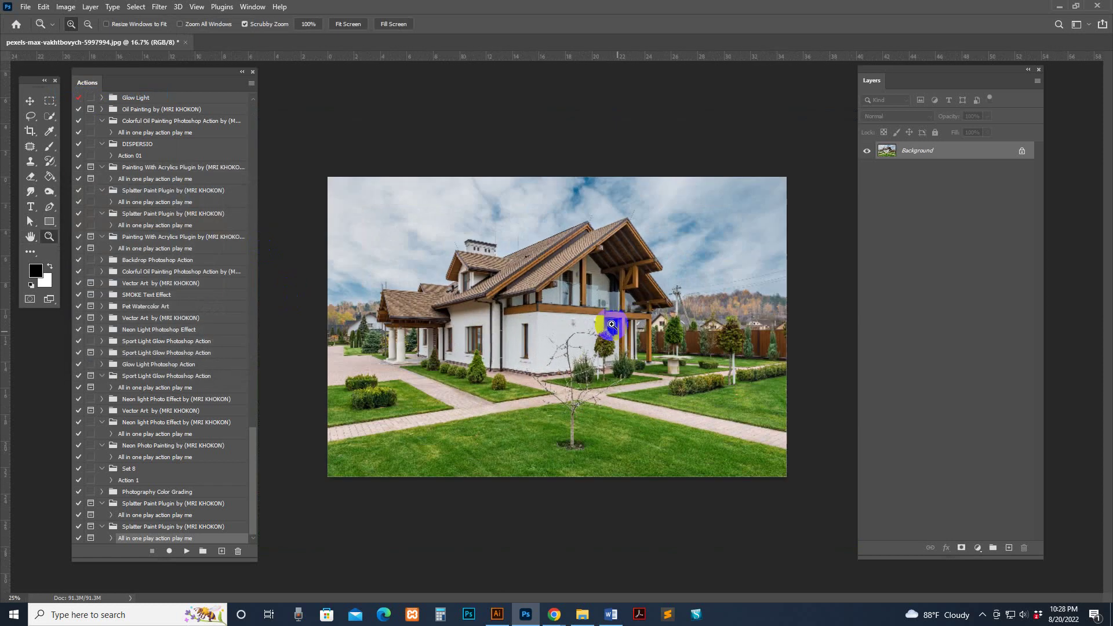
Play the Splatter Paint 'All in one play action play me' action on the house, then dismiss the finish message
left_click(187, 551)
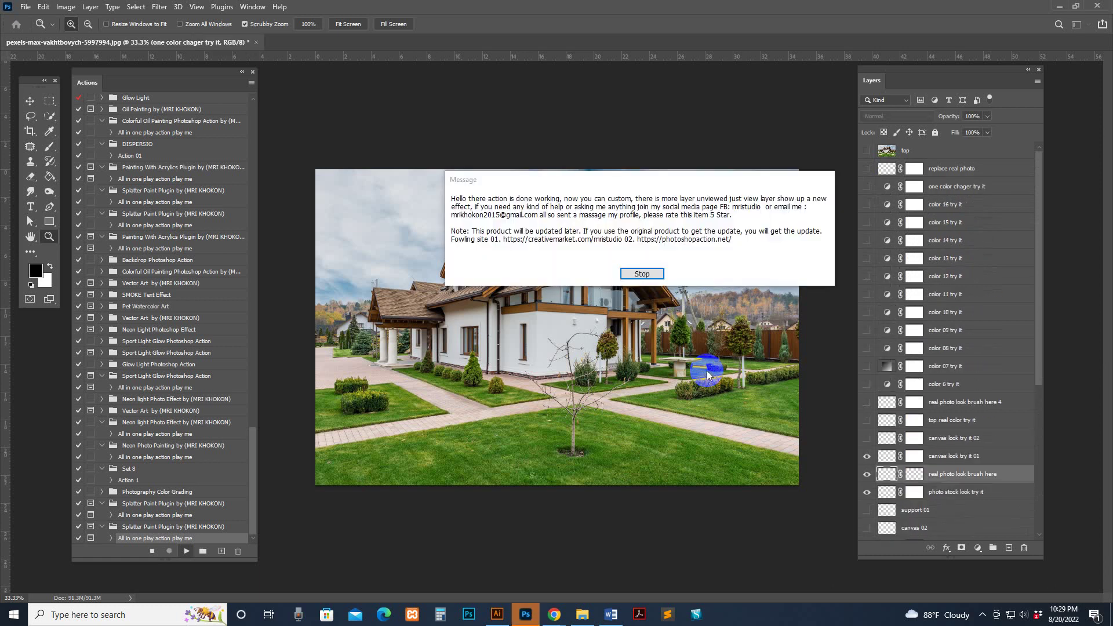
left_click(649, 276)
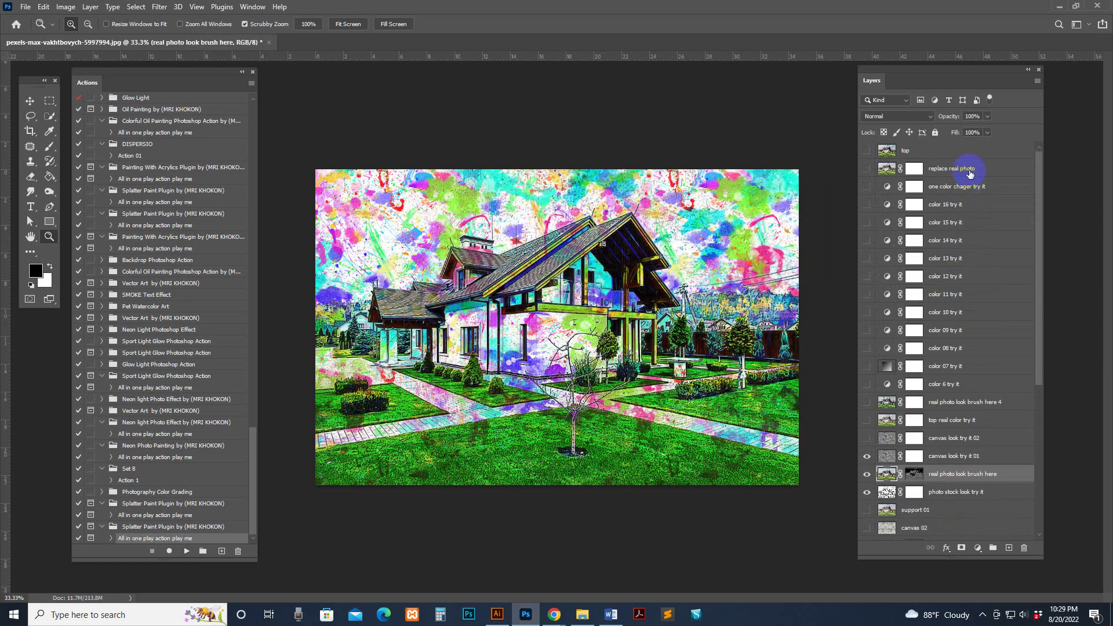
left_click(867, 168)
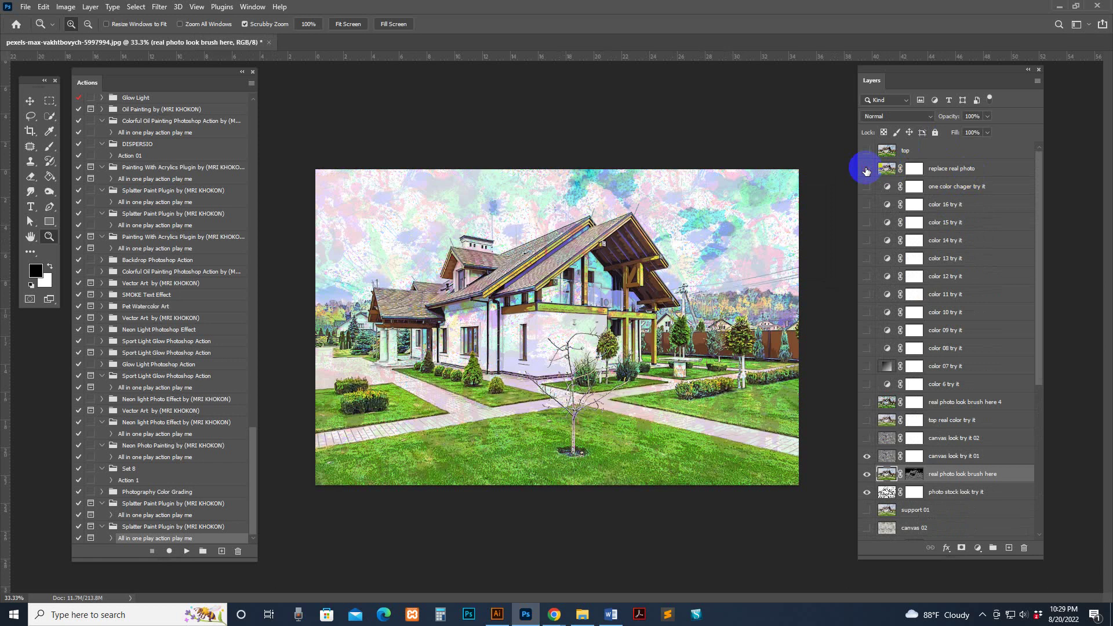
left_click(867, 168)
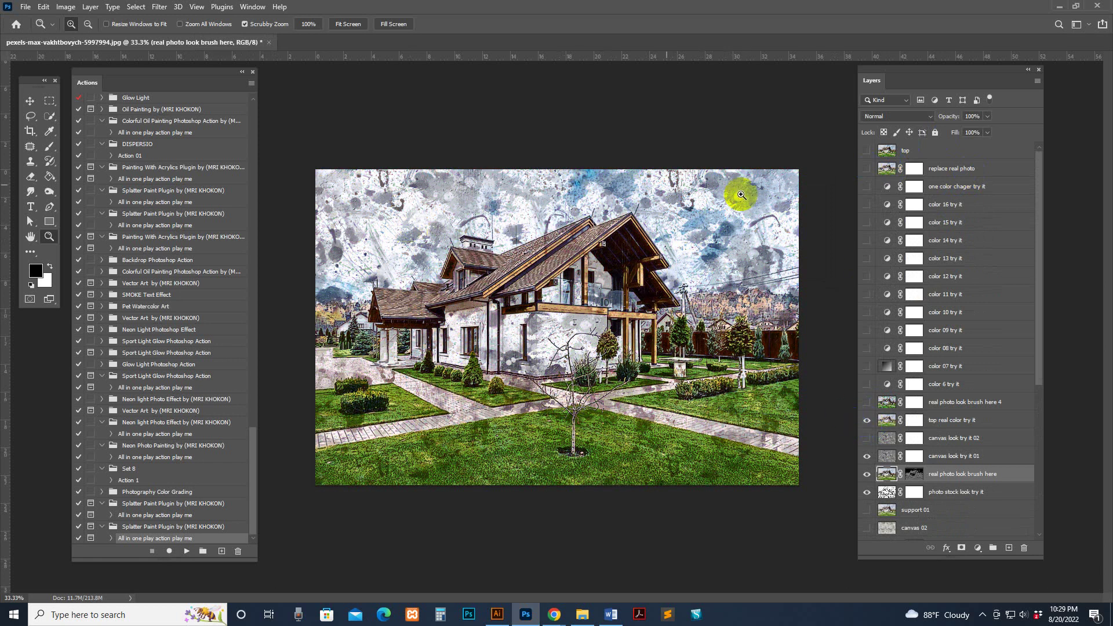
left_click(867, 401)
left_click(882, 403)
left_click(866, 420)
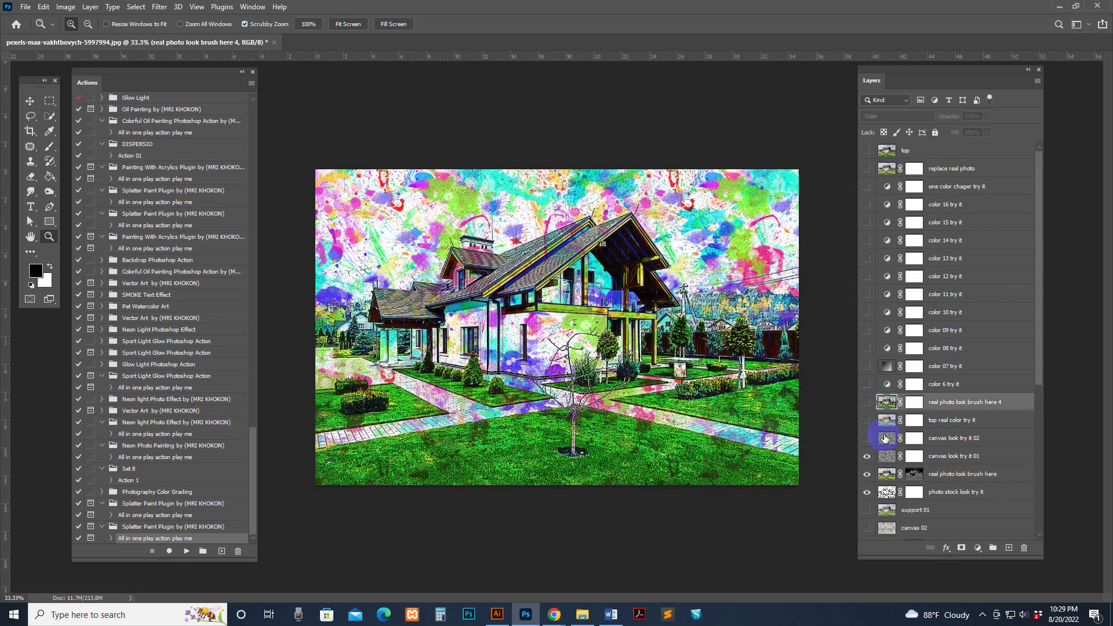
scroll(869, 446, "down", 1)
left_click(867, 456)
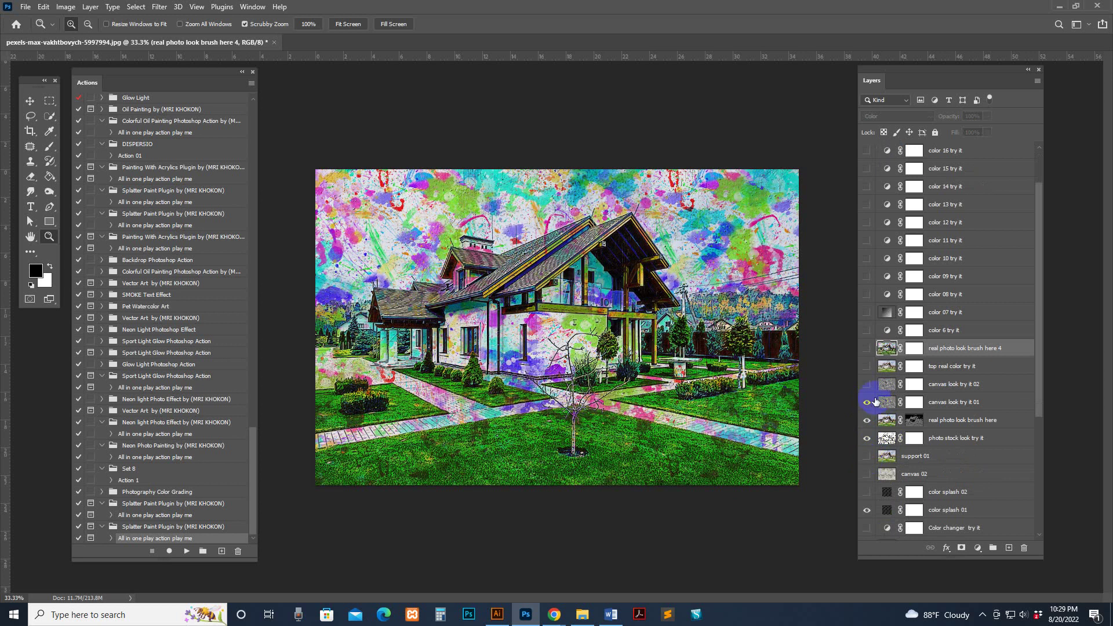
left_click(866, 366)
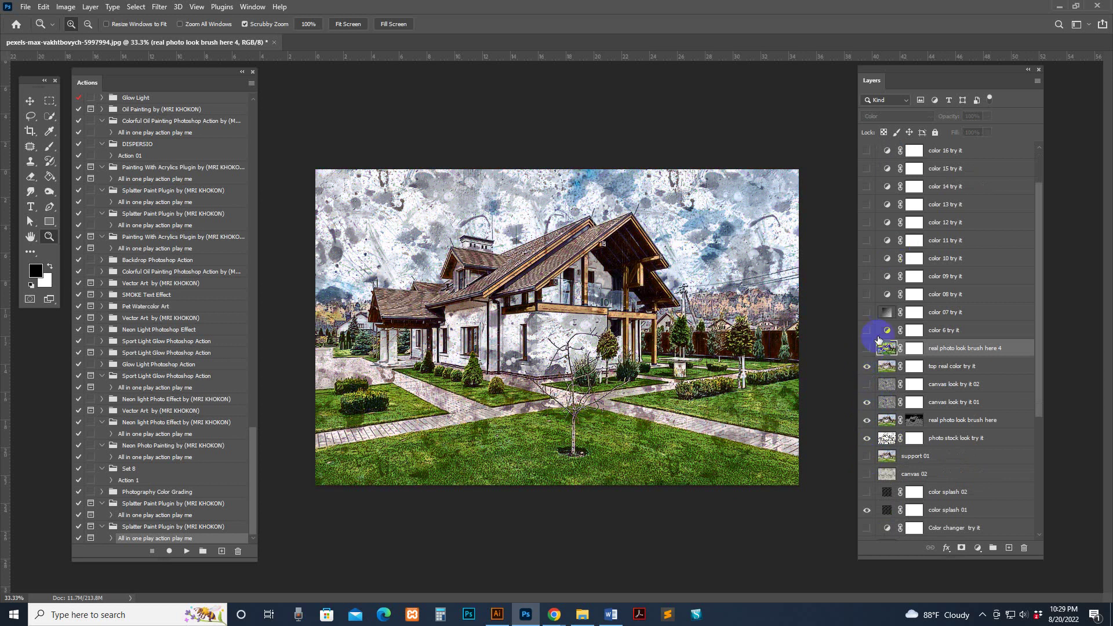
left_click(867, 365)
scroll(893, 290, "up", 3)
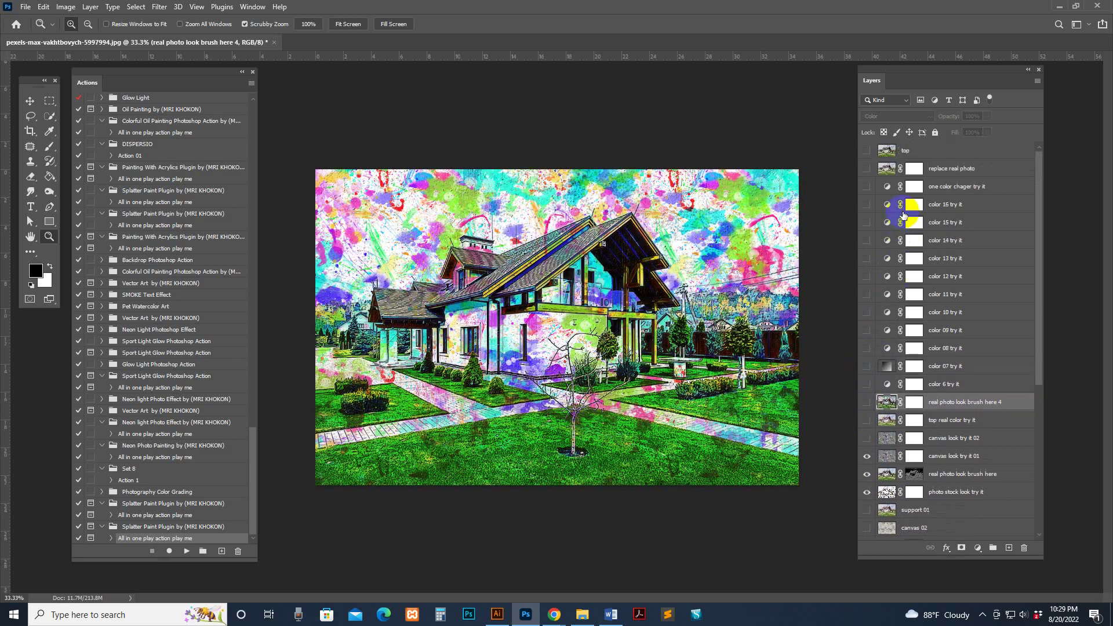
left_click(866, 168)
left_click(866, 293)
left_click(867, 402)
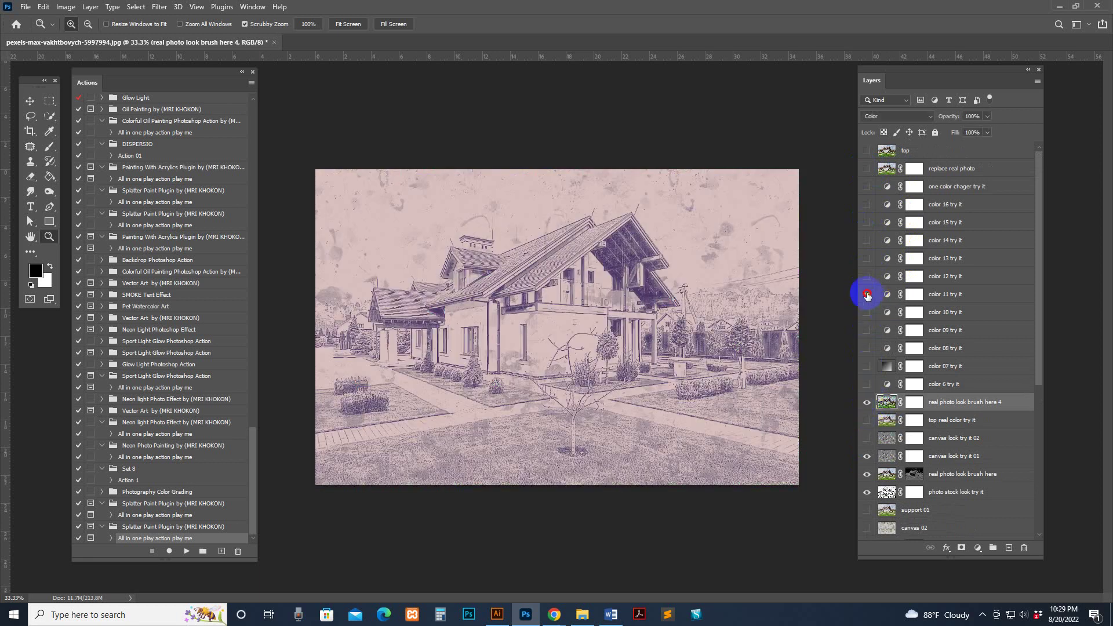
left_click(867, 294)
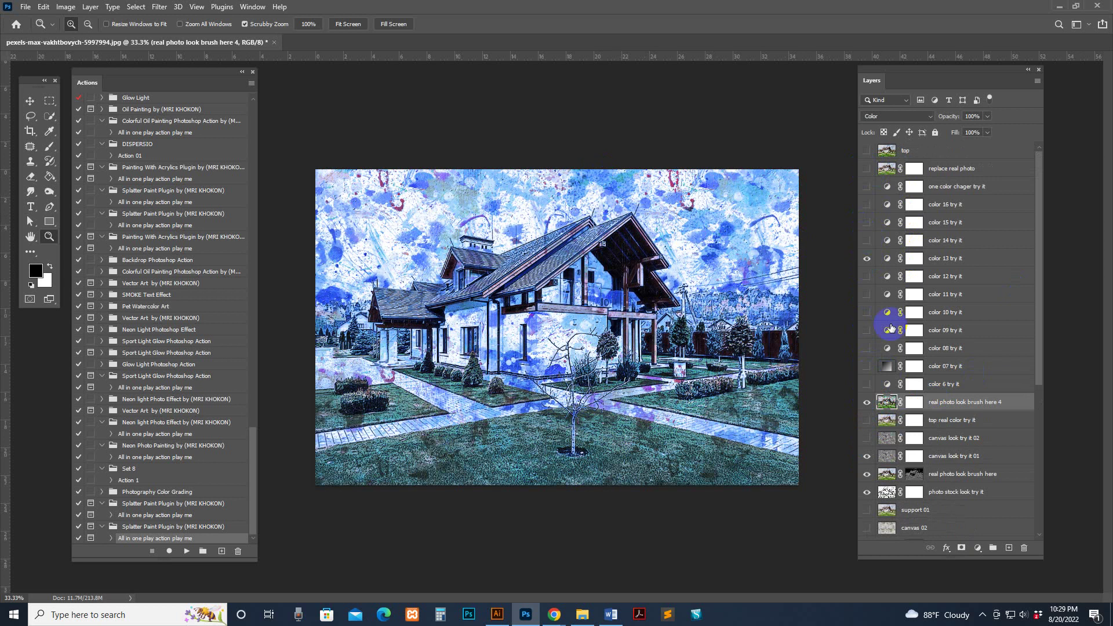
left_click(867, 401)
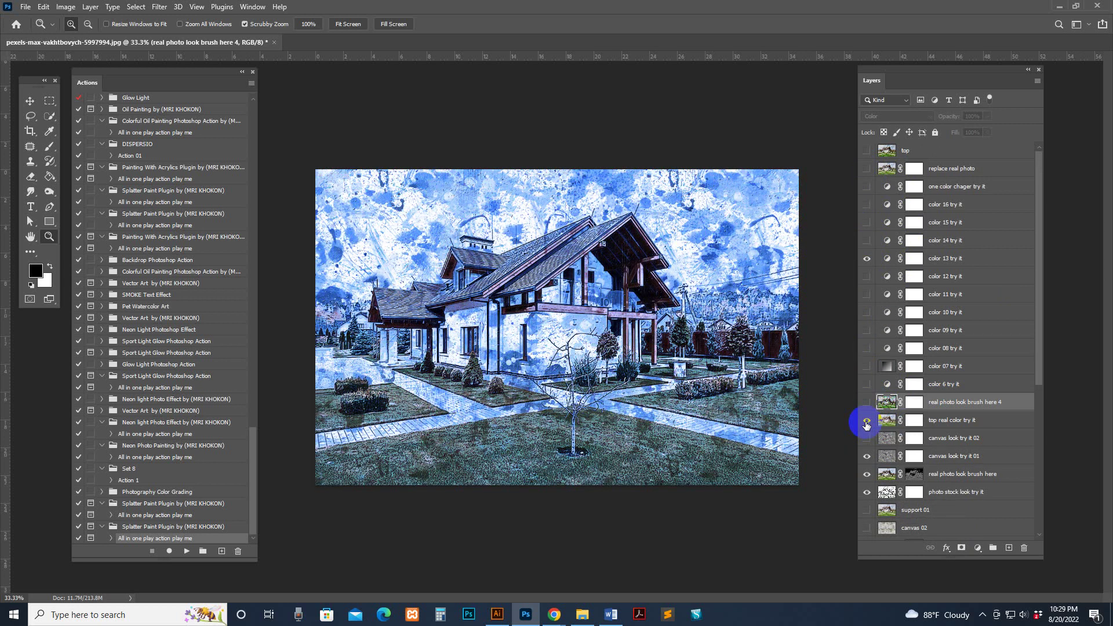
left_click(867, 421)
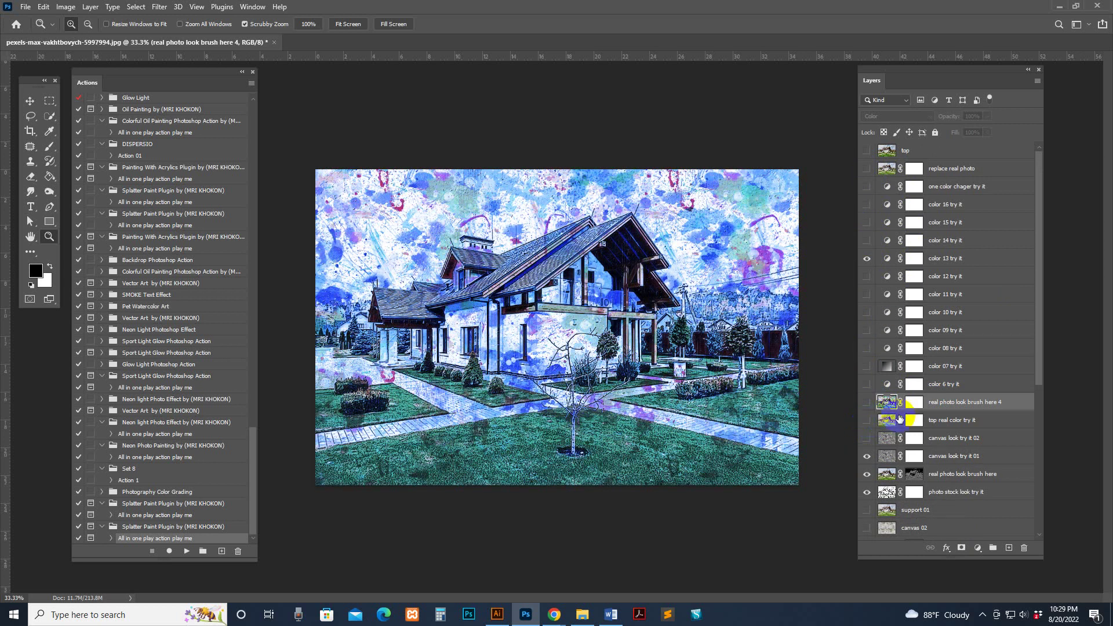
left_click(867, 437)
left_click(867, 258)
left_click(867, 240)
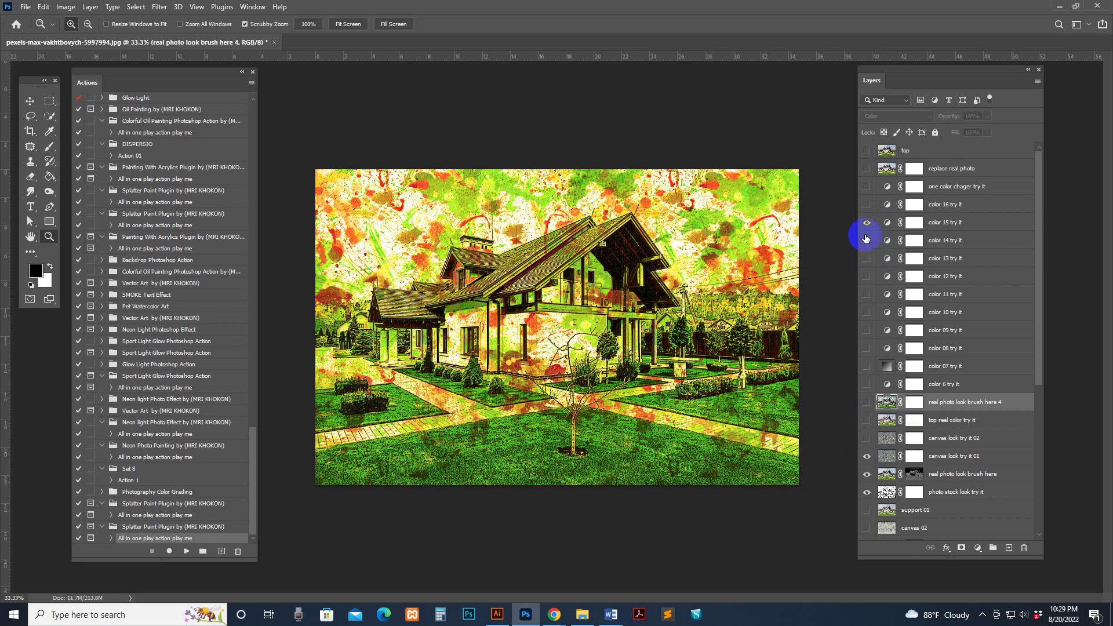
left_click(867, 204)
left_click(867, 186)
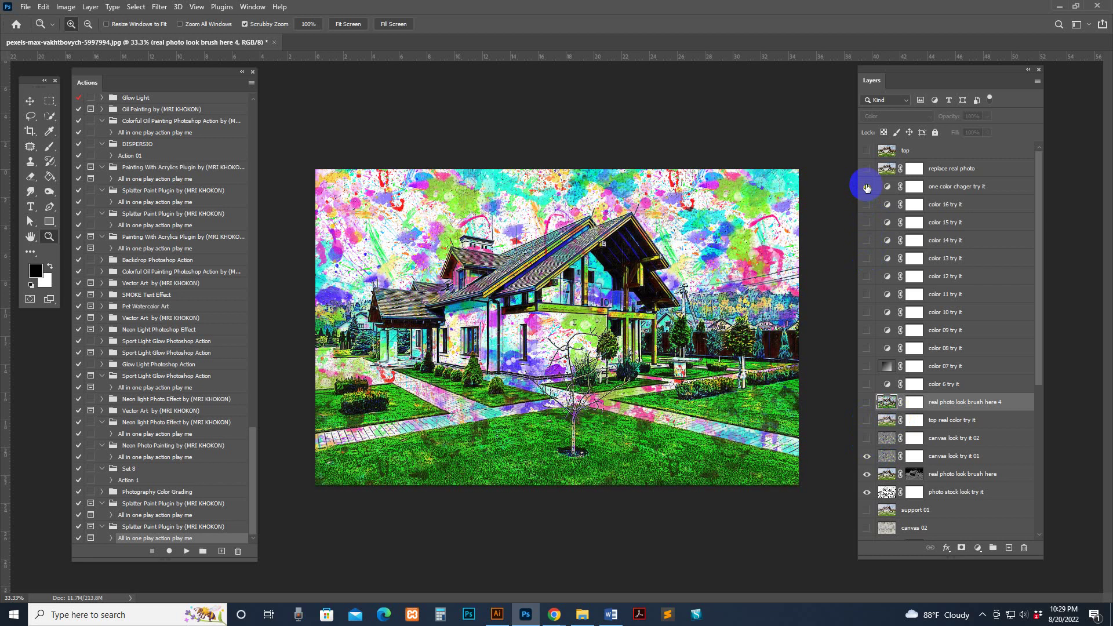
left_click(867, 186)
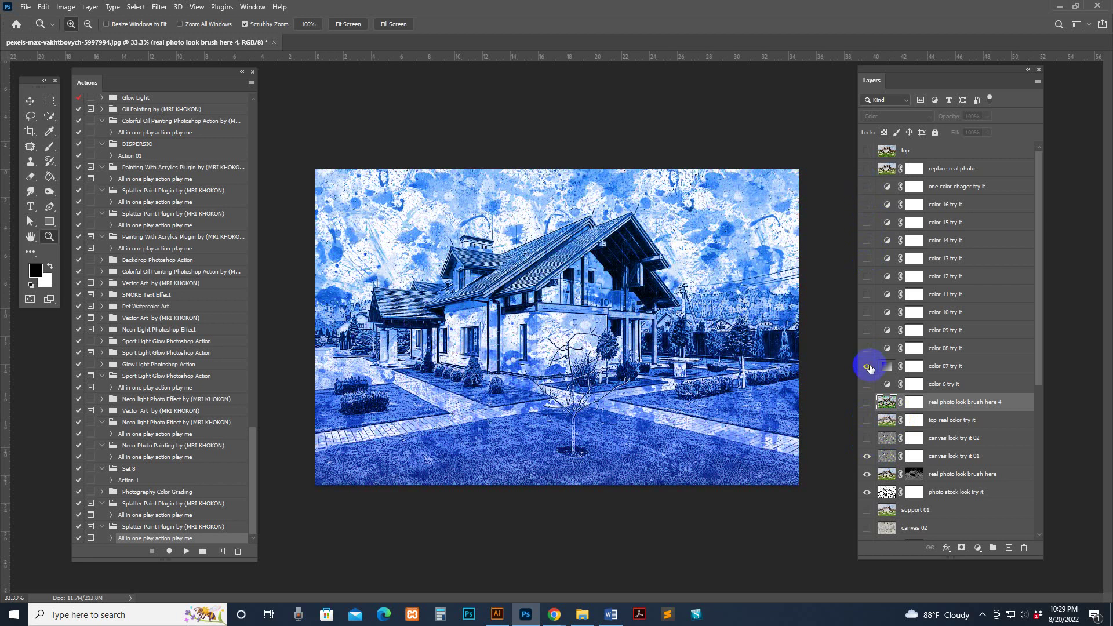
left_click(867, 366)
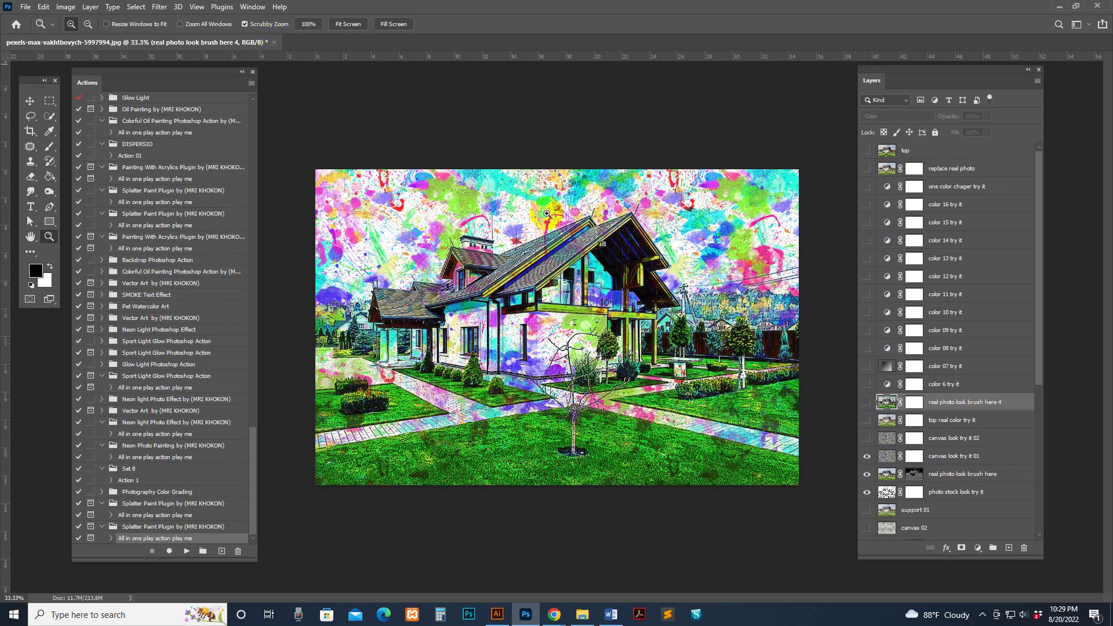